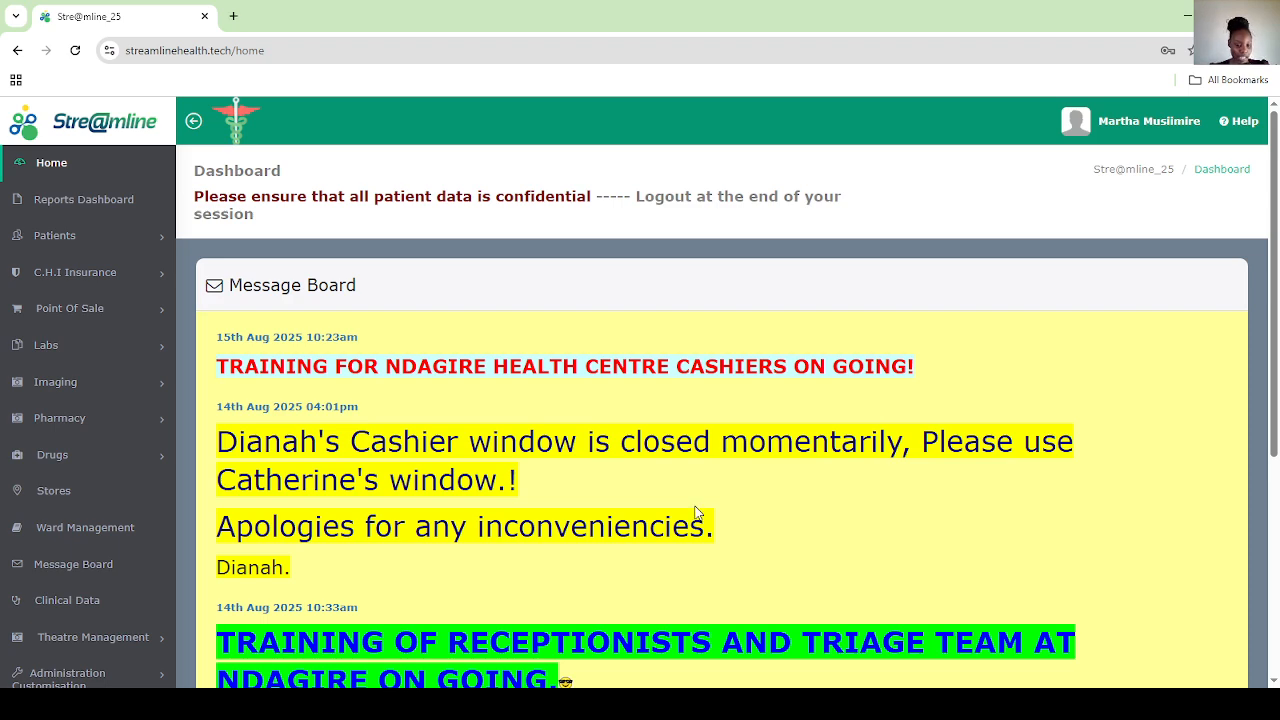
# Reload the home dashboard and open the clinic selection page
pyautogui.scroll(-1, 697, 508)
pyautogui.scroll(1, 697, 508)
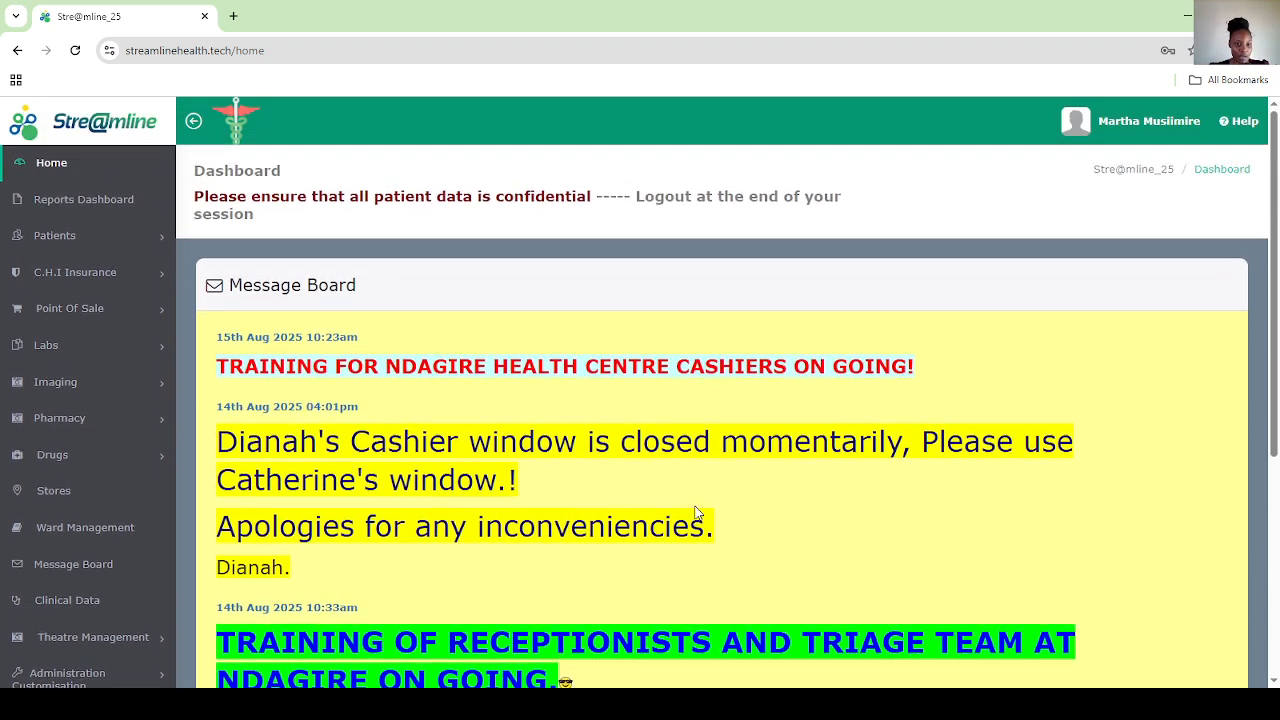
pyautogui.click(87, 172)
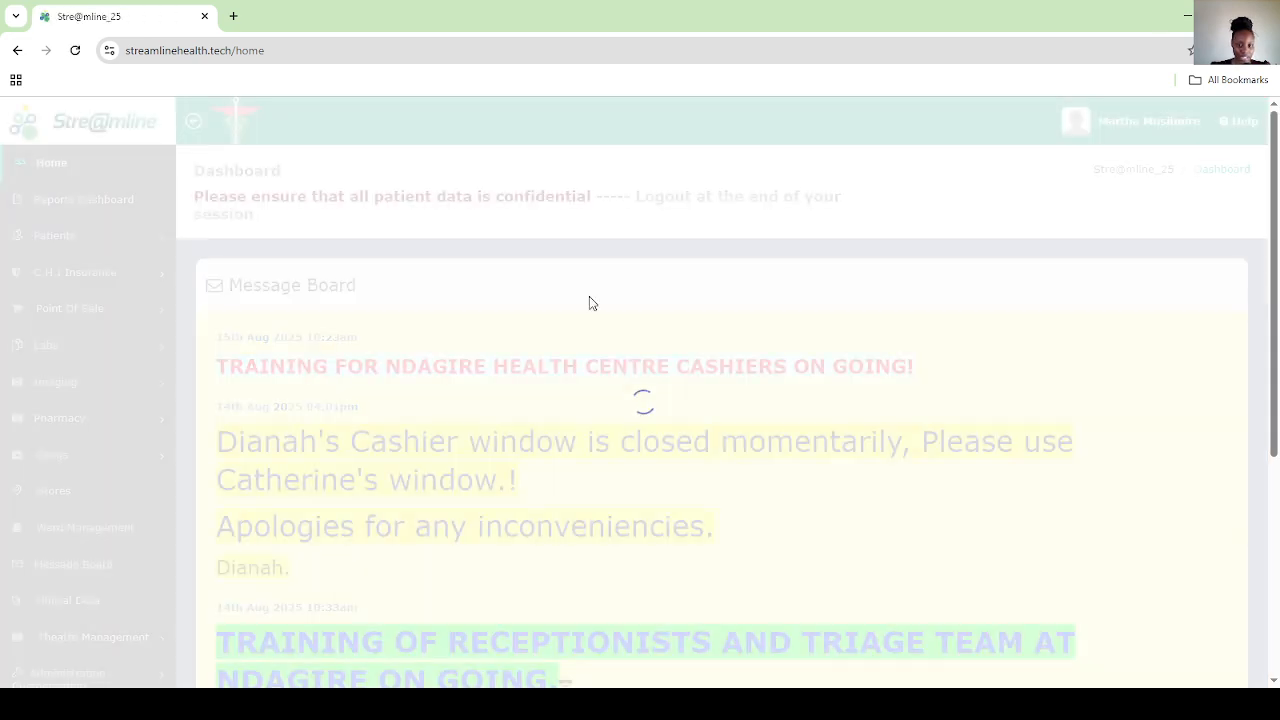
pyautogui.scroll(-3, 714, 528)
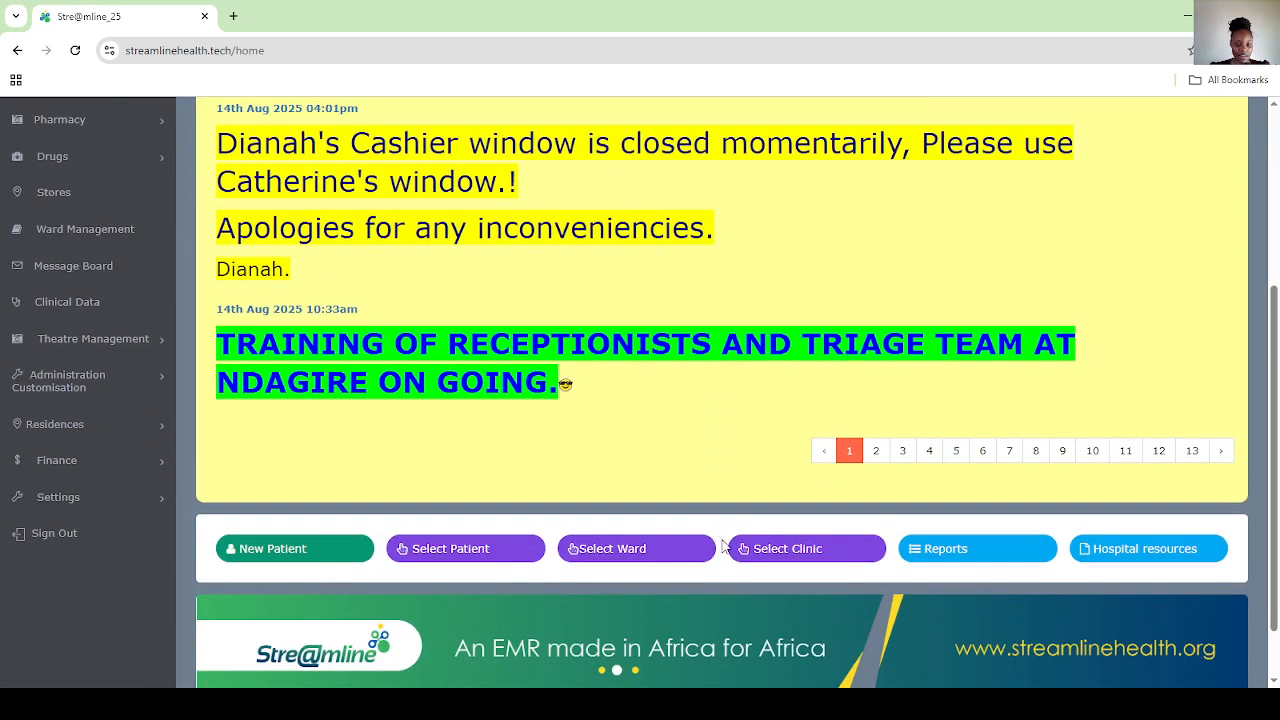
pyautogui.click(832, 548)
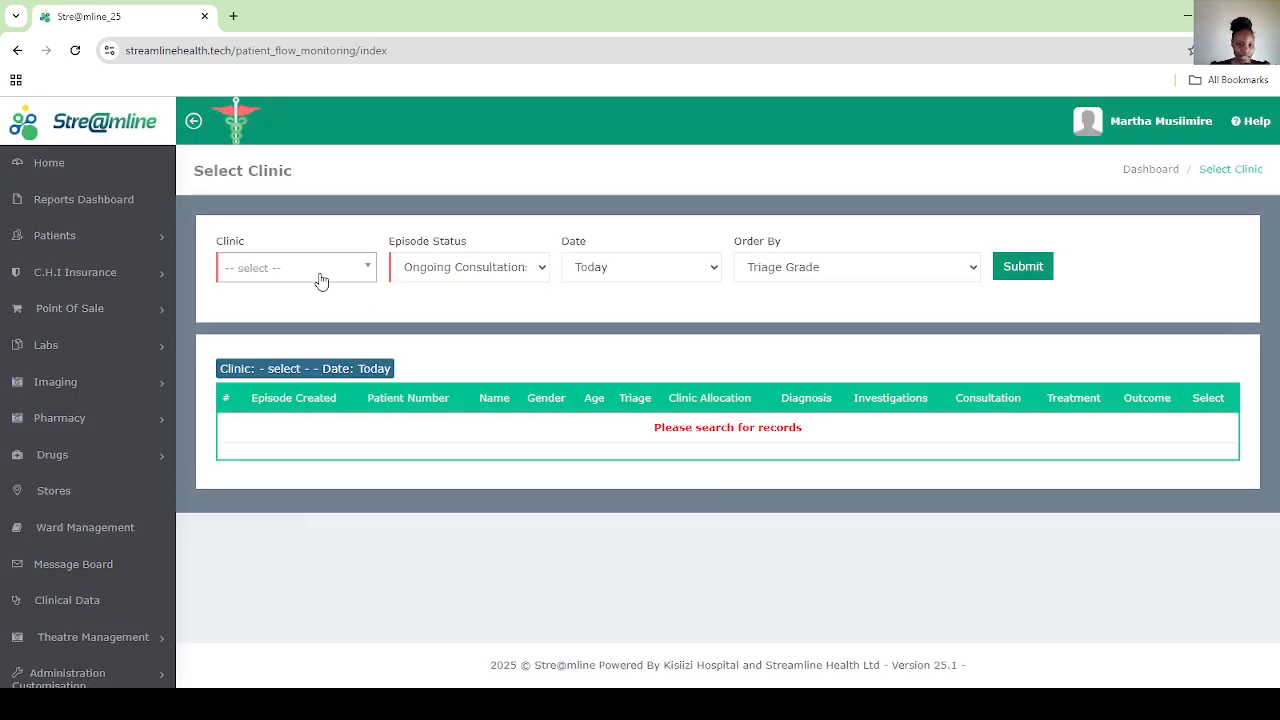
# List today's ongoing consultations for the OPD clinic, ordered by triage grade
pyautogui.click(320, 280)
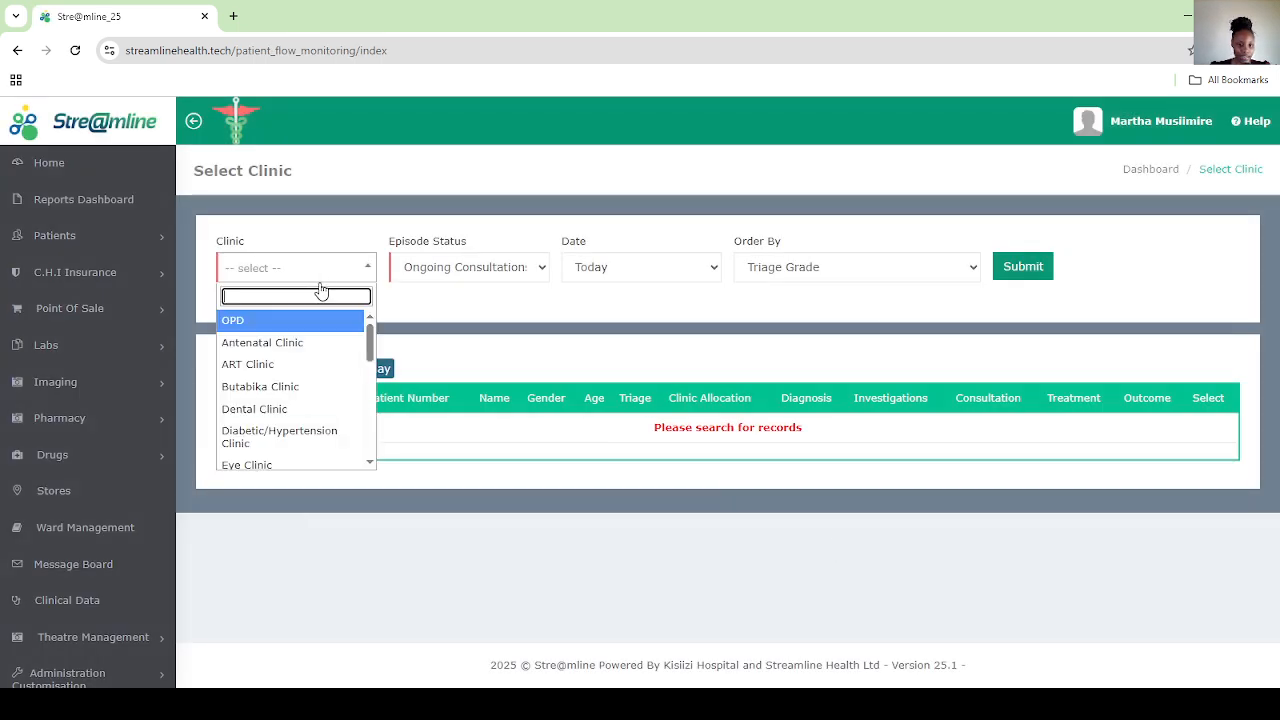
pyautogui.click(314, 321)
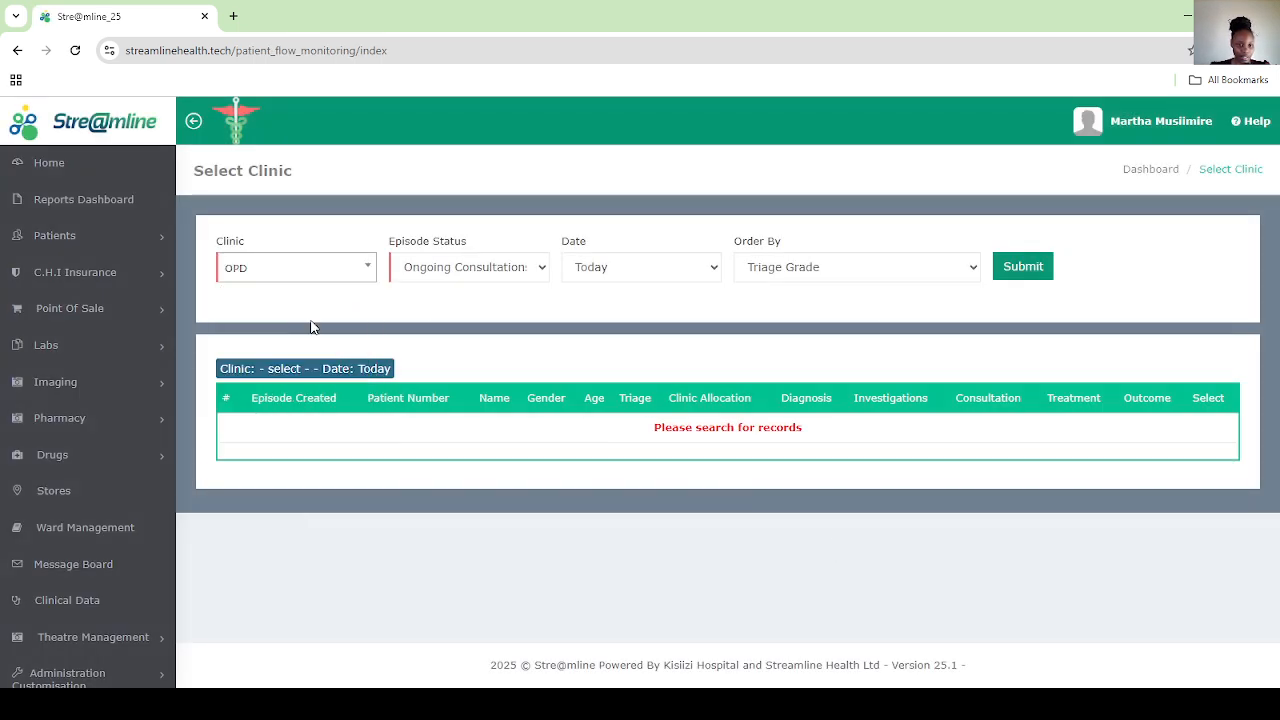
pyautogui.click(494, 277)
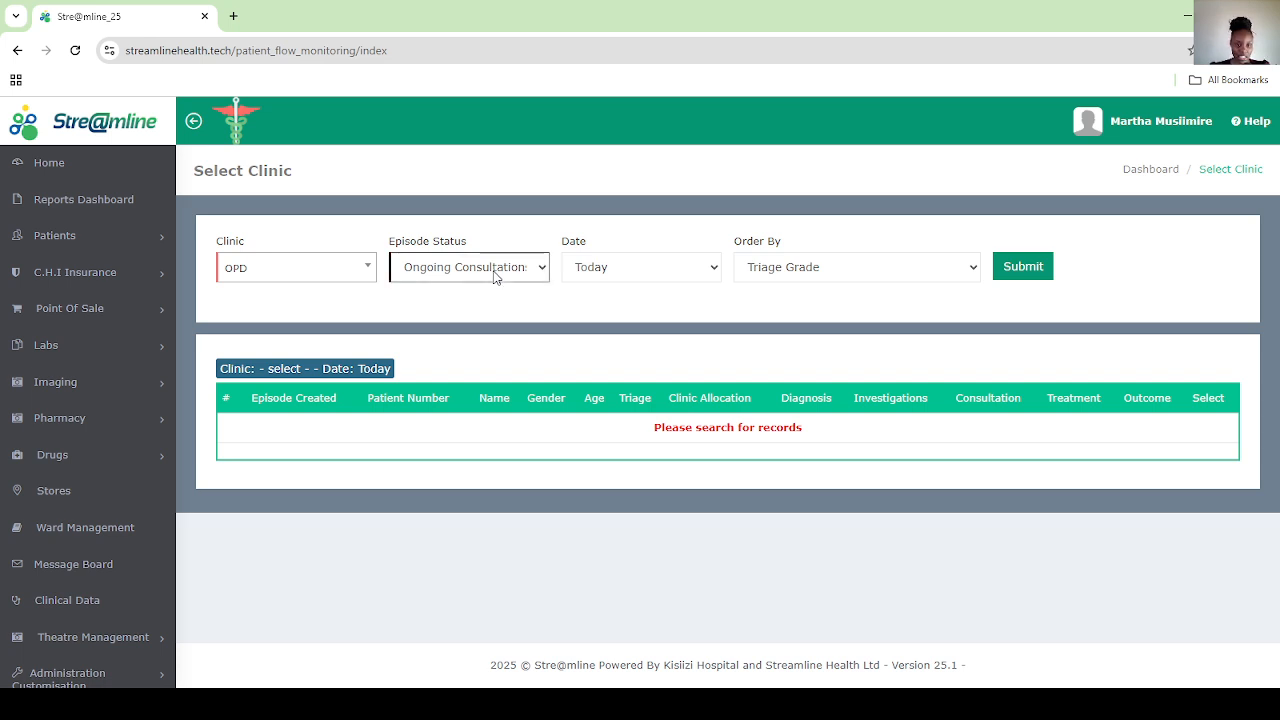
pyautogui.click(627, 277)
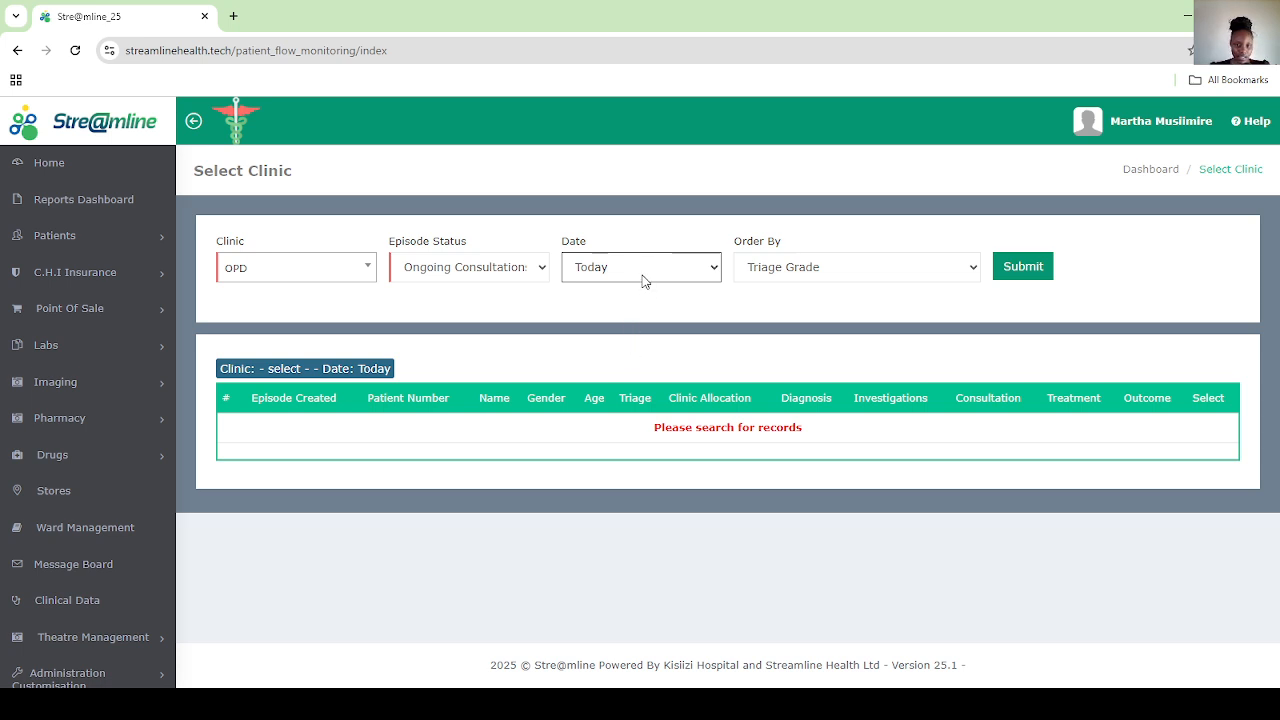
pyautogui.click(830, 276)
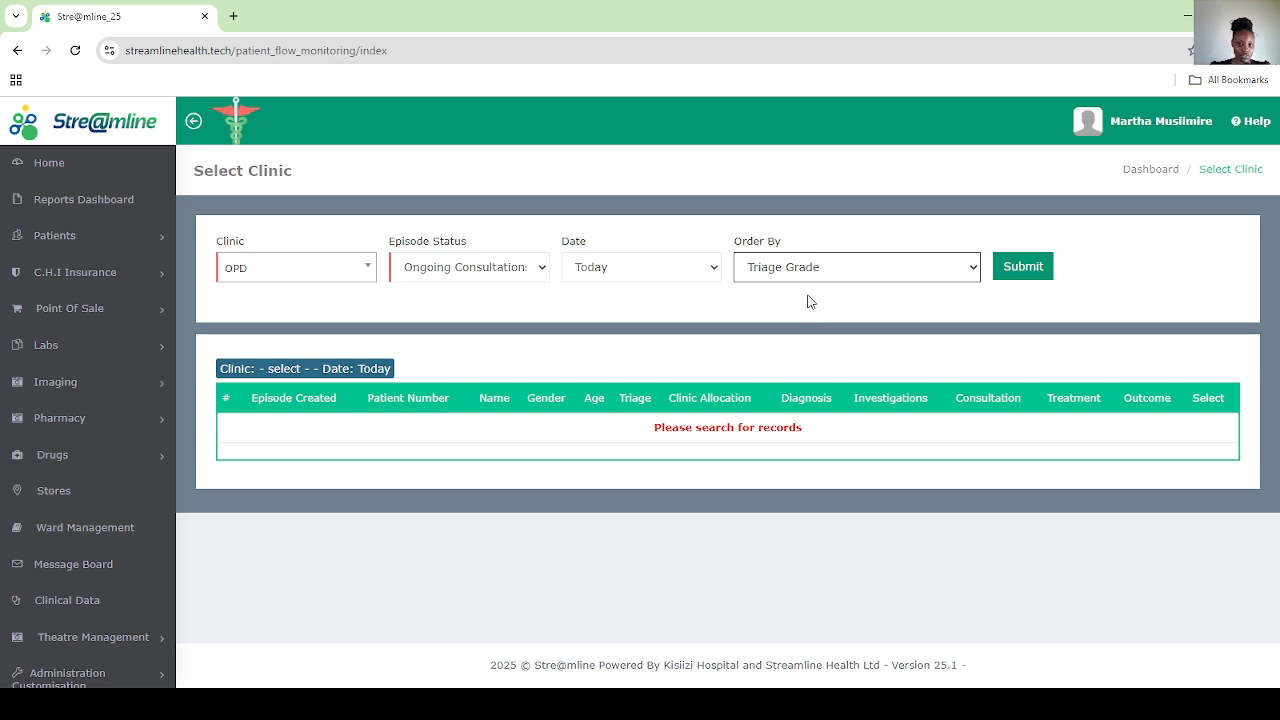
pyautogui.click(1028, 268)
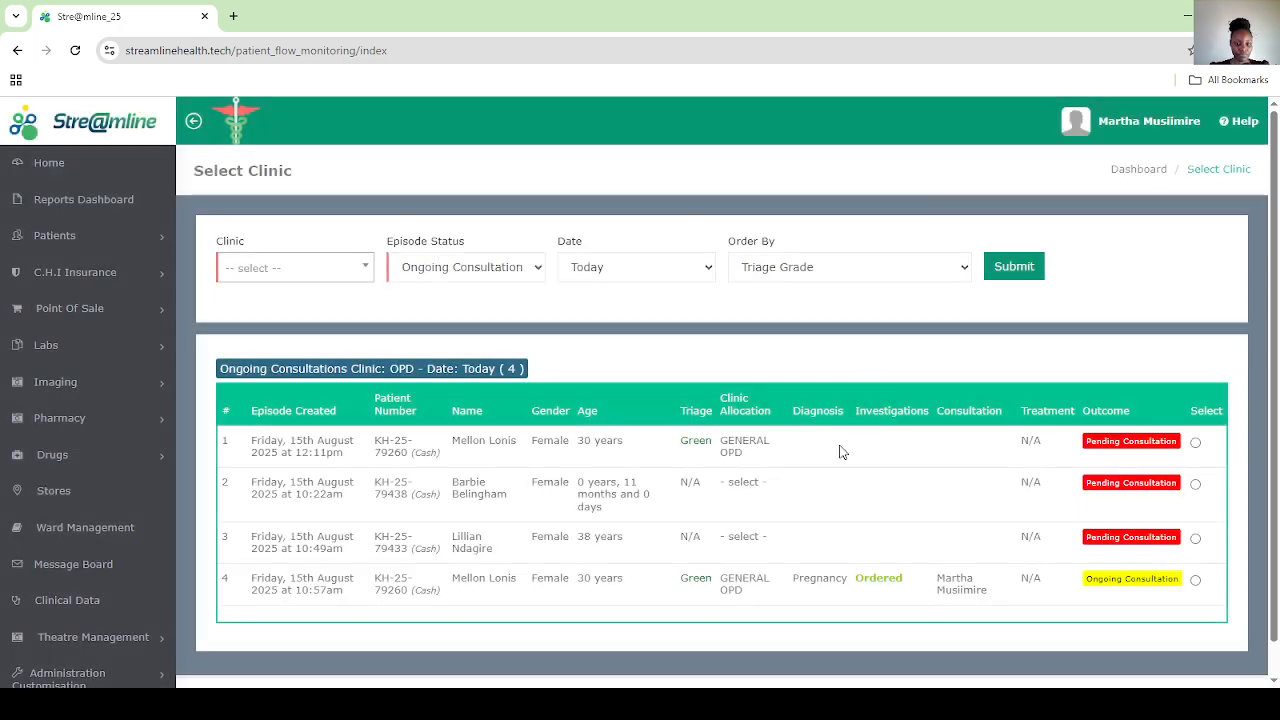
# Select the first pending patient in the OPD list and open a consultation with notes for that patient
pyautogui.scroll(-1, 842, 450)
pyautogui.scroll(1, 786, 434)
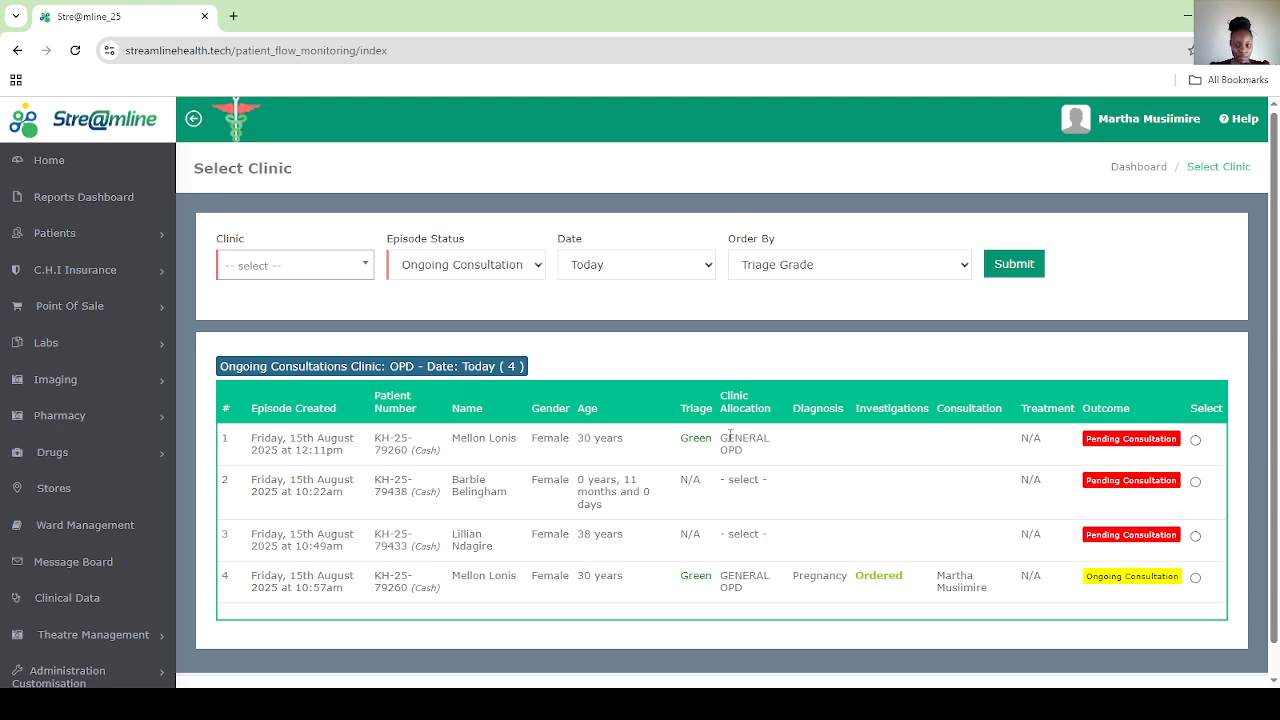
pyautogui.click(1195, 441)
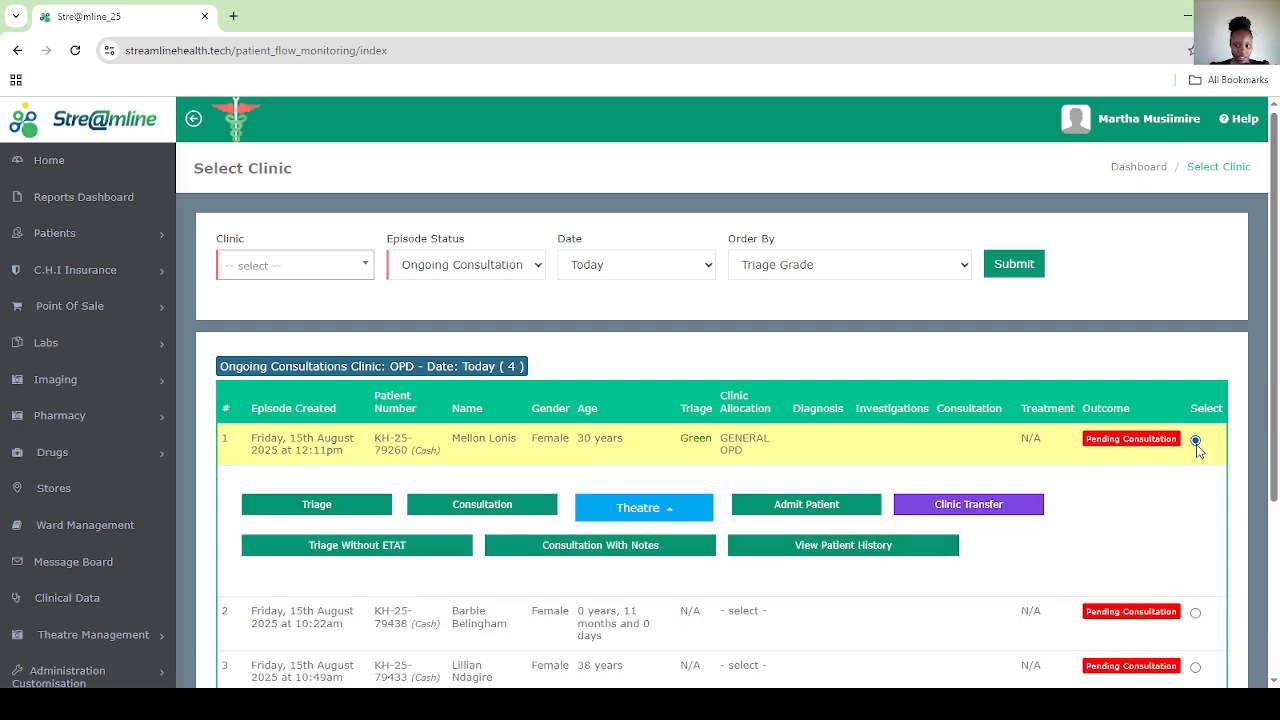
pyautogui.click(639, 559)
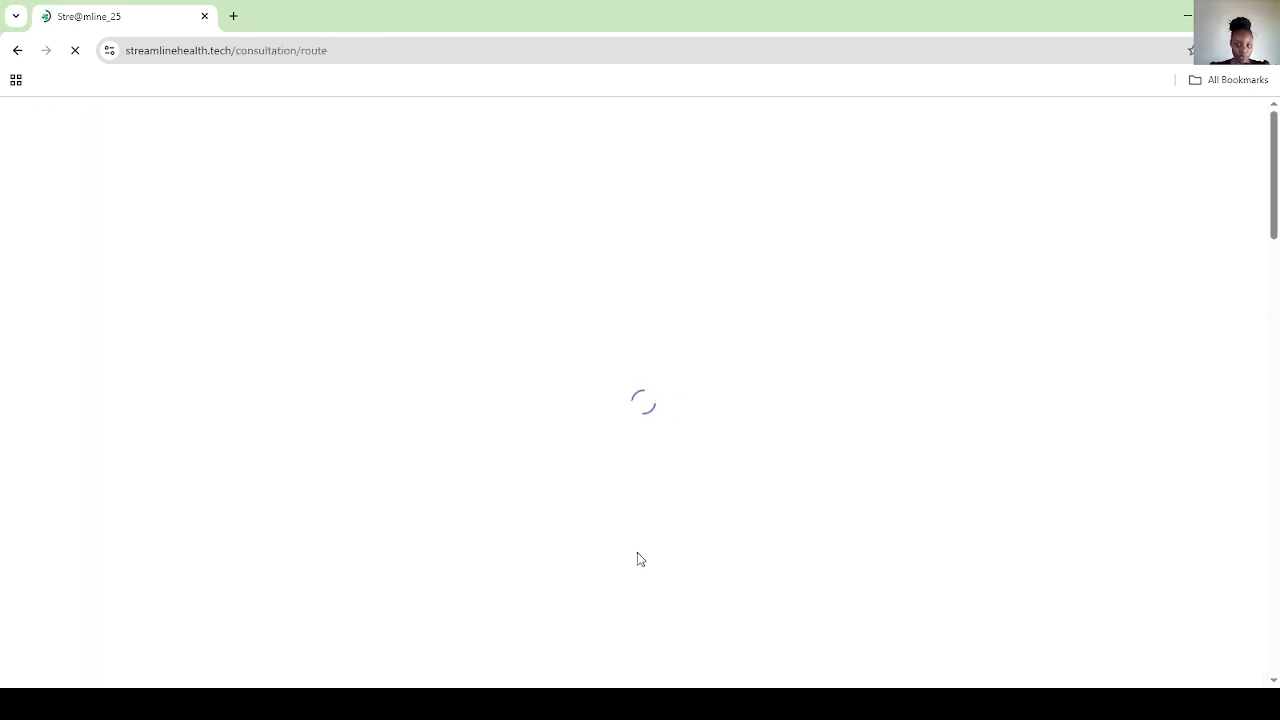
# Review the patient's identification, allergies, previous consultations, triage details, documents, used services and TB screening
pyautogui.scroll(-2, 637, 552)
pyautogui.scroll(1, 637, 552)
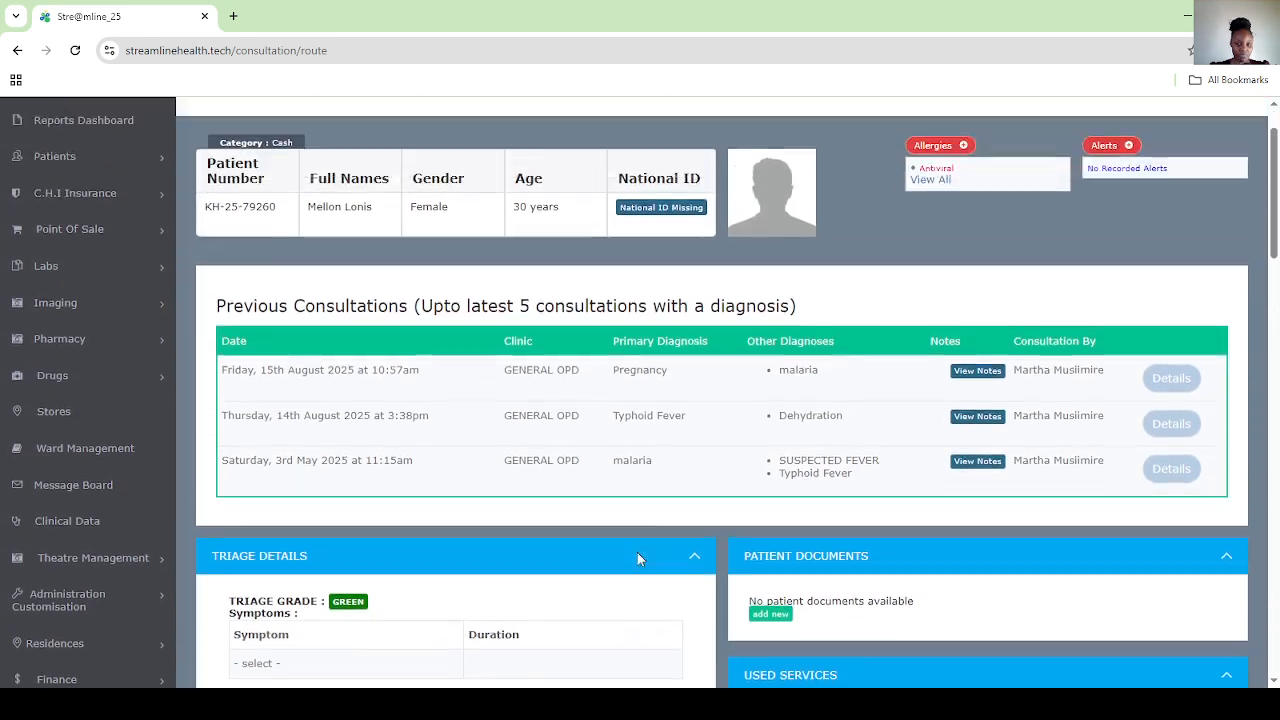
pyautogui.scroll(1, 637, 552)
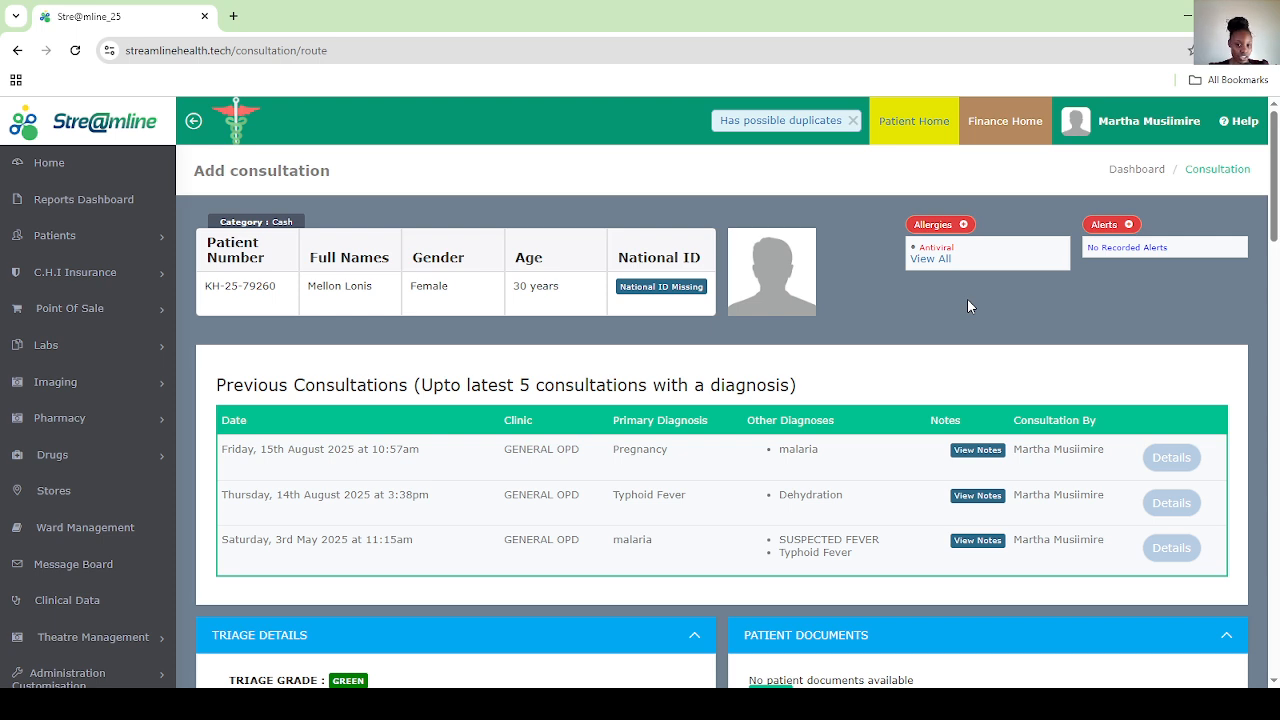
pyautogui.scroll(-3, 967, 298)
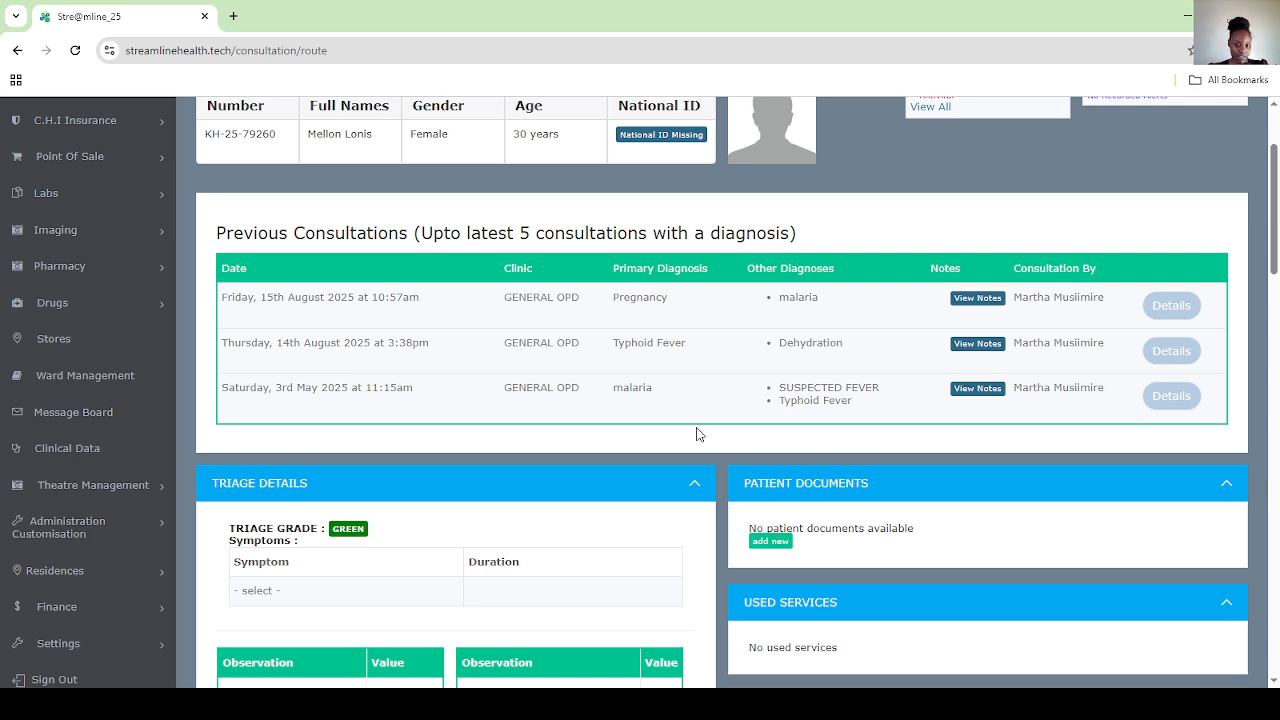
pyautogui.scroll(-2, 698, 434)
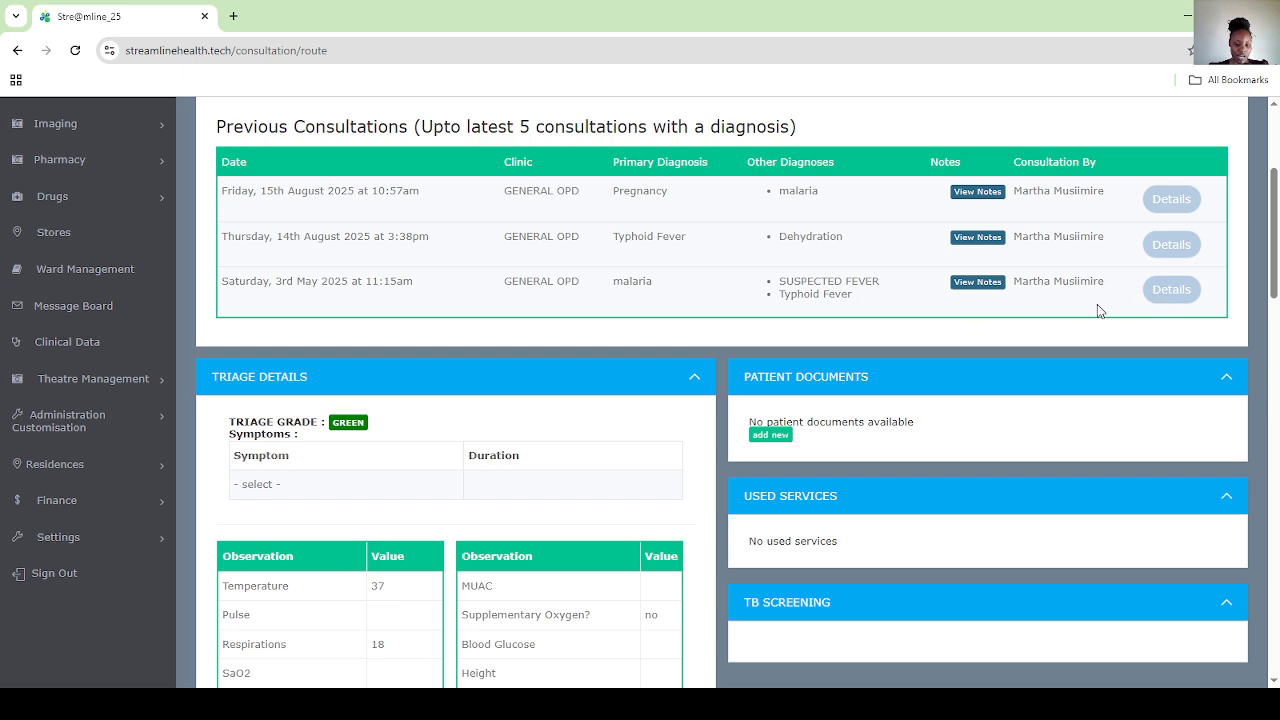
pyautogui.scroll(-2, 995, 320)
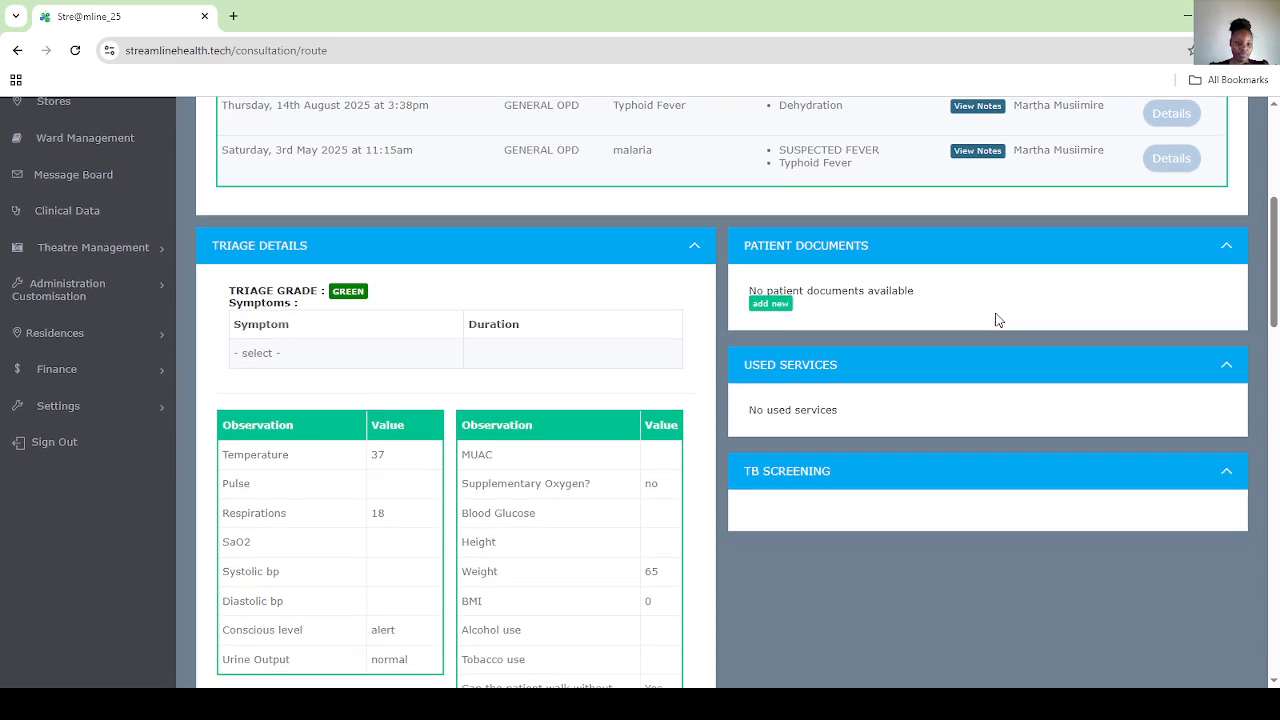
pyautogui.scroll(-2, 995, 320)
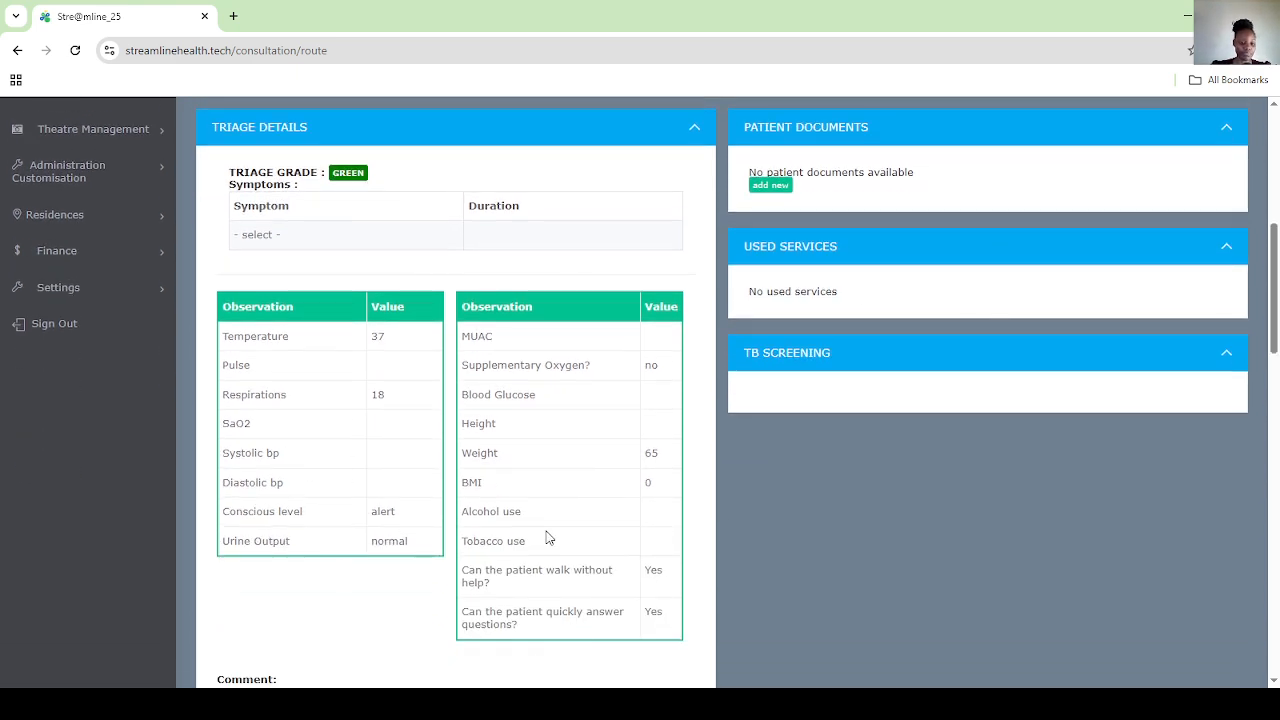
pyautogui.scroll(-2, 548, 538)
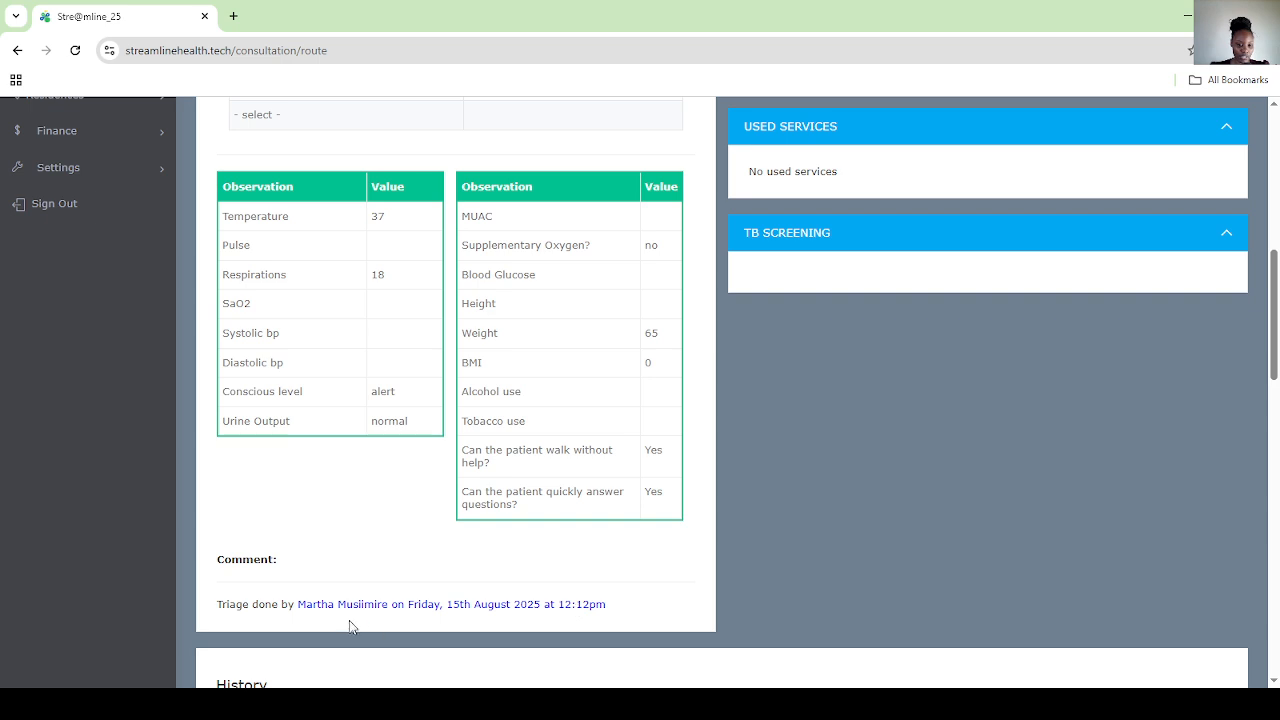
pyautogui.scroll(3, 579, 603)
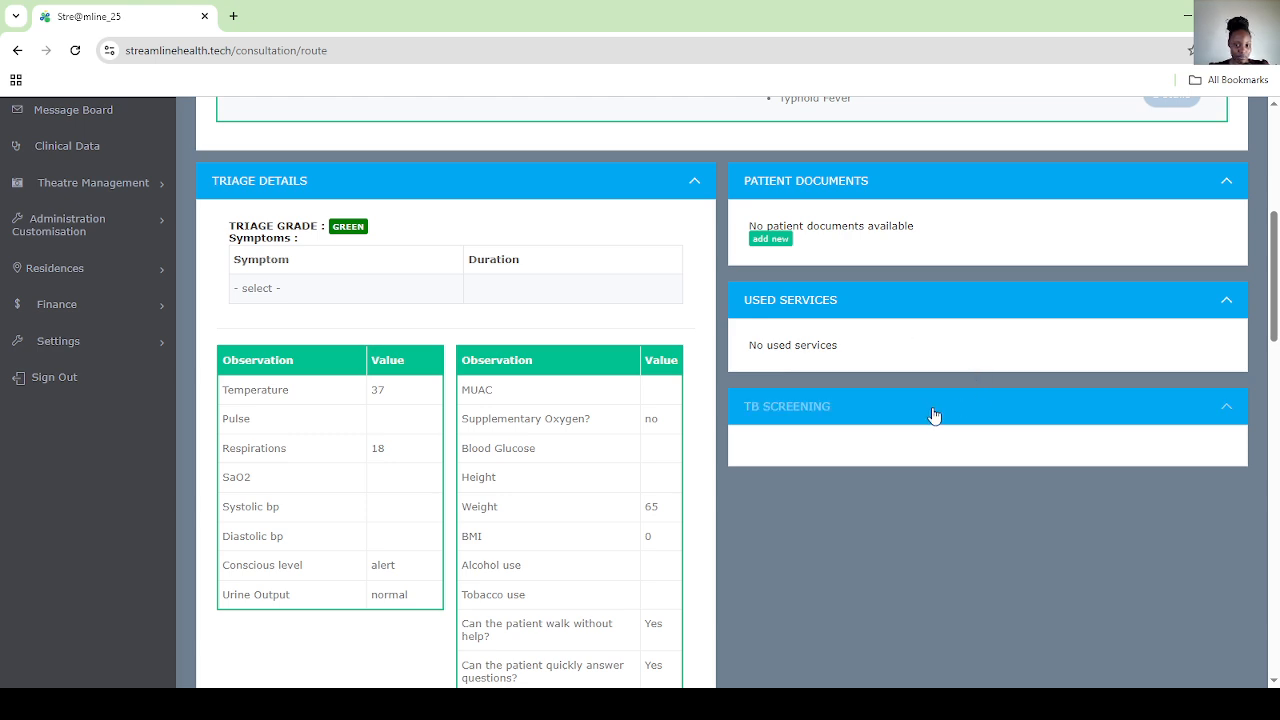
# Enter "No previous surgery, no chronic illnesses" as the patient's history notes
pyautogui.scroll(-6, 931, 429)
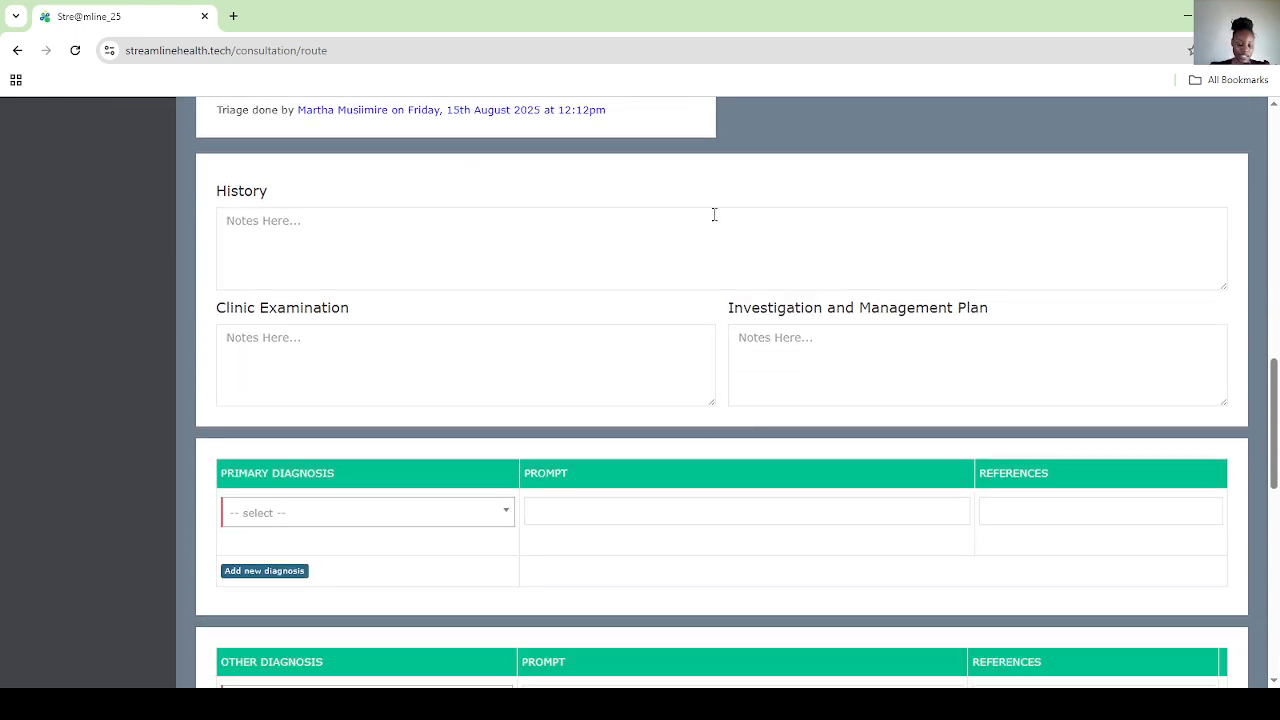
pyautogui.click(458, 232)
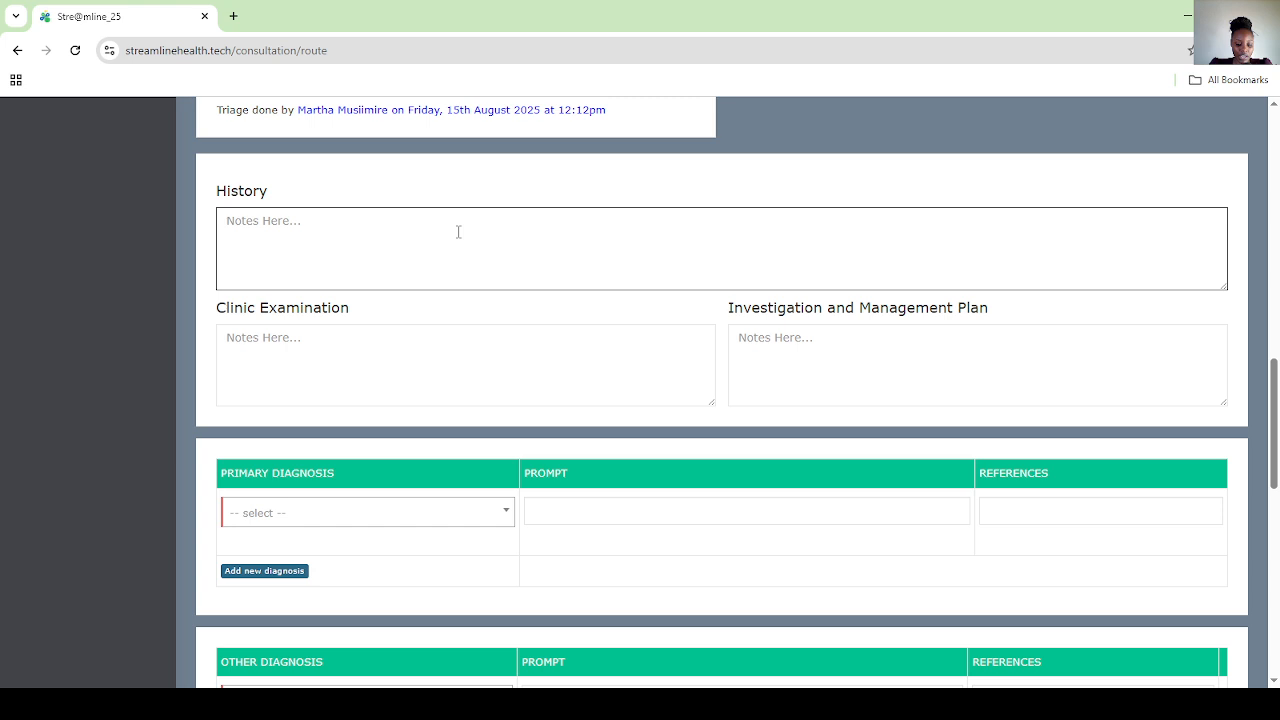
pyautogui.write('No pr')
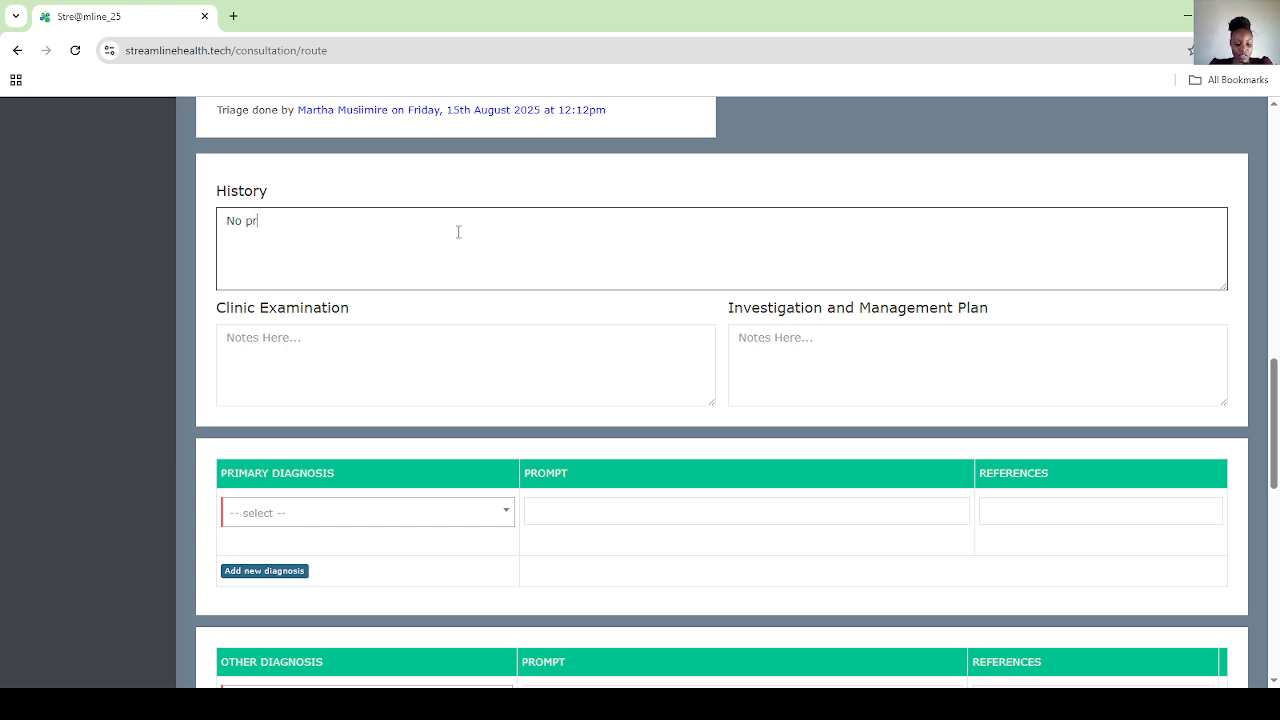
pyautogui.write('evious su')
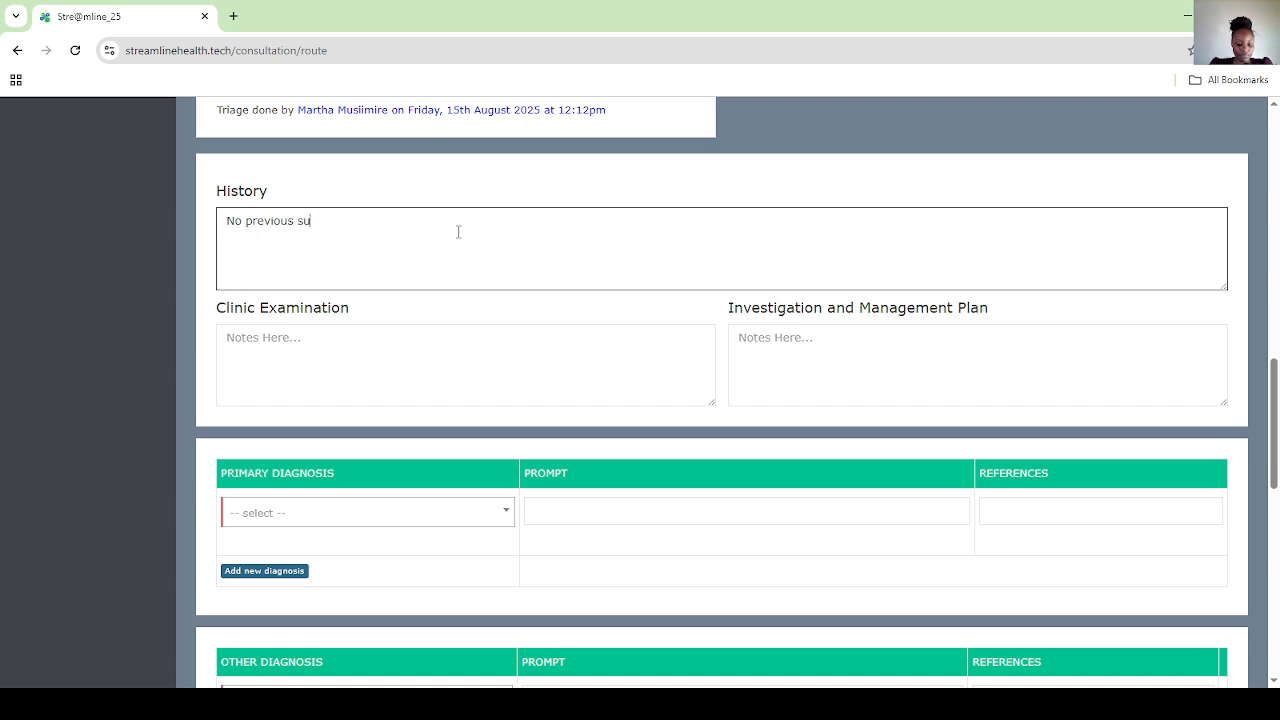
pyautogui.write('rgery, no chro')
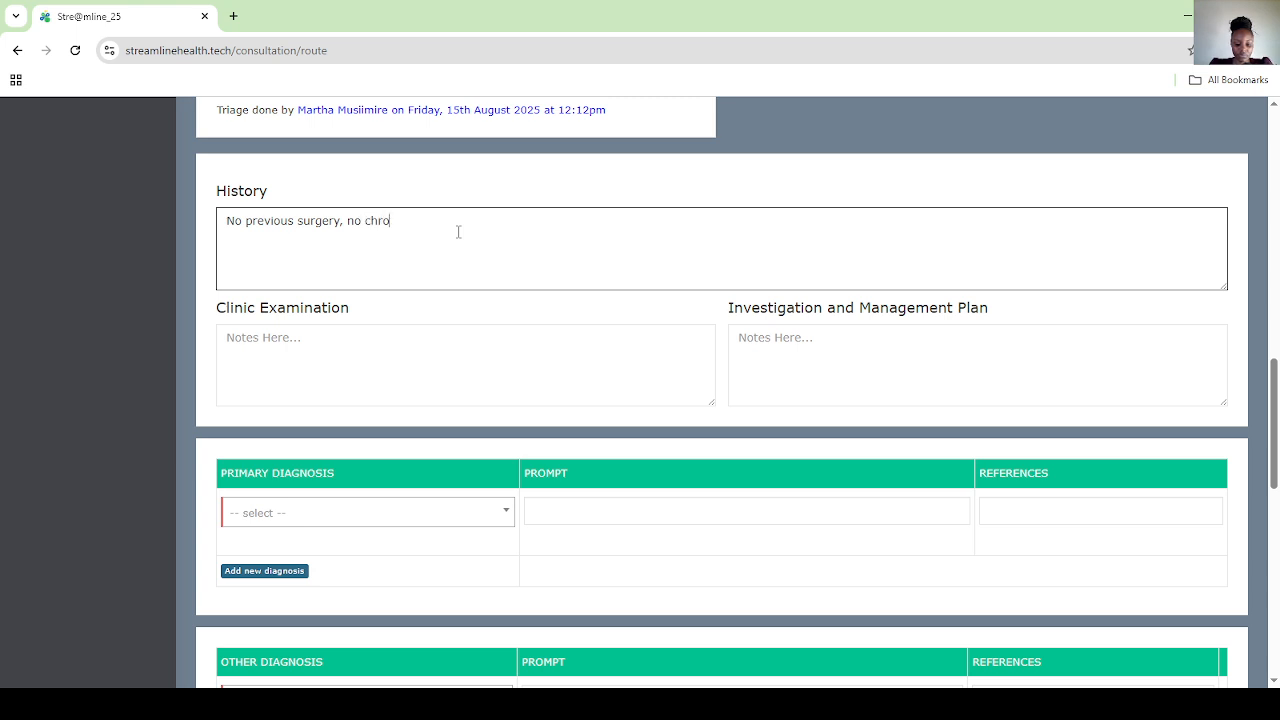
pyautogui.write('nic illnesses')
pyautogui.click(413, 343)
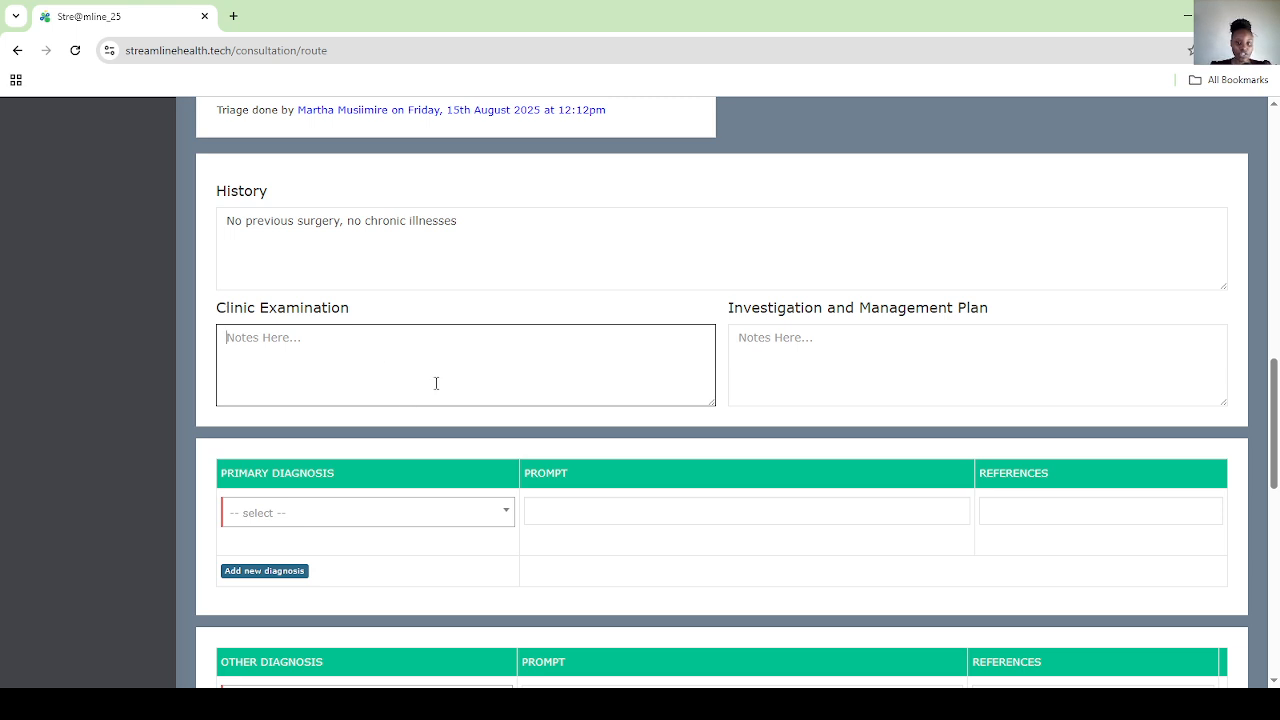
pyautogui.click(844, 370)
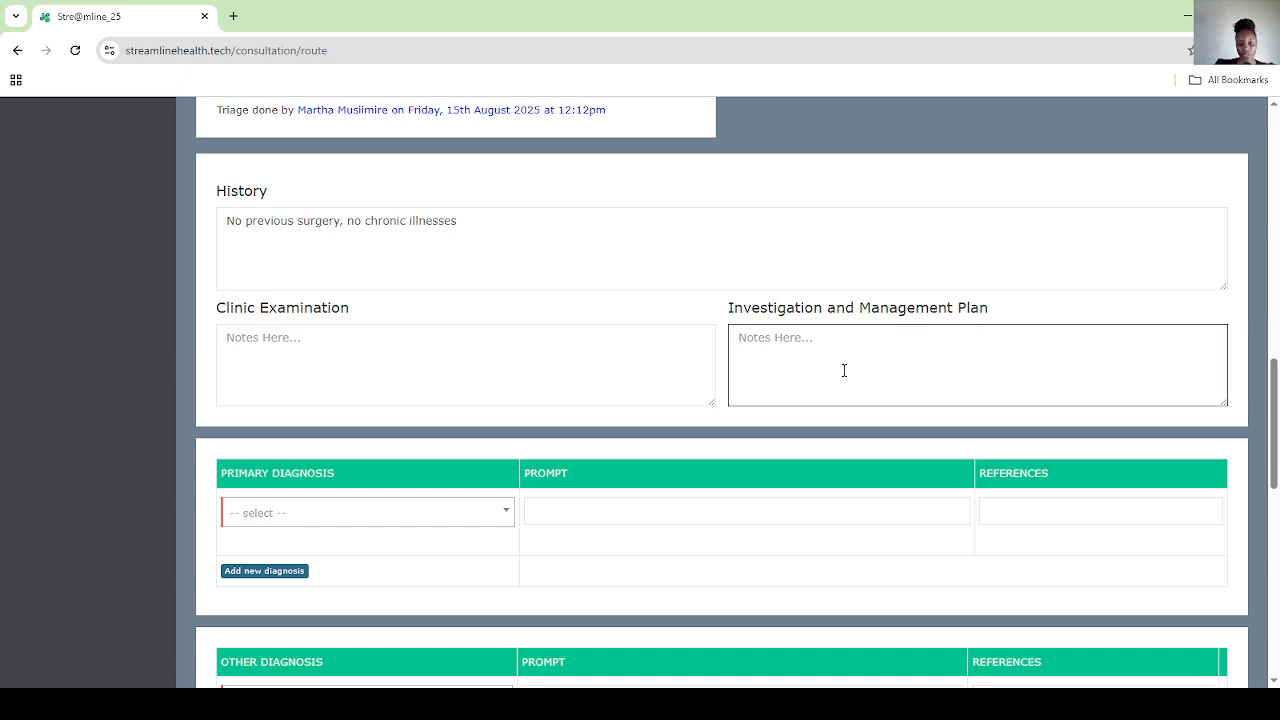
# Search the primary diagnoses for "mala" and set the primary diagnosis to malaria
pyautogui.scroll(-2, 844, 370)
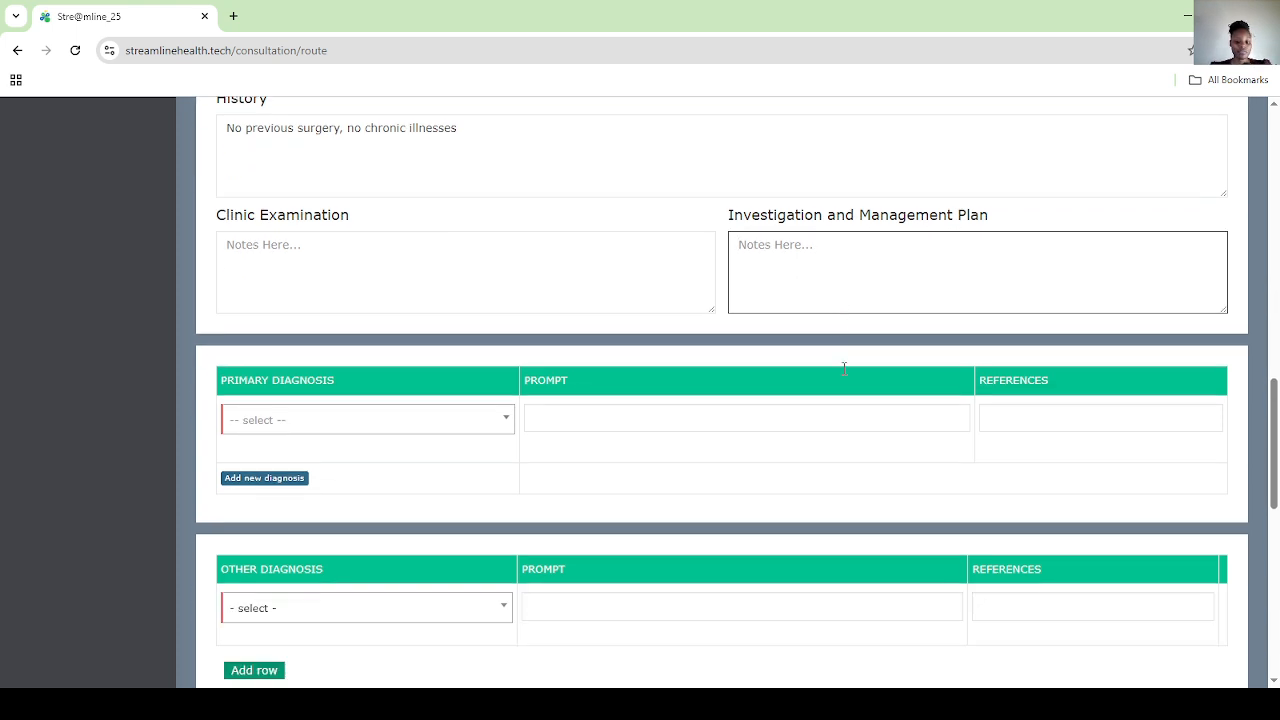
pyautogui.scroll(-1, 406, 434)
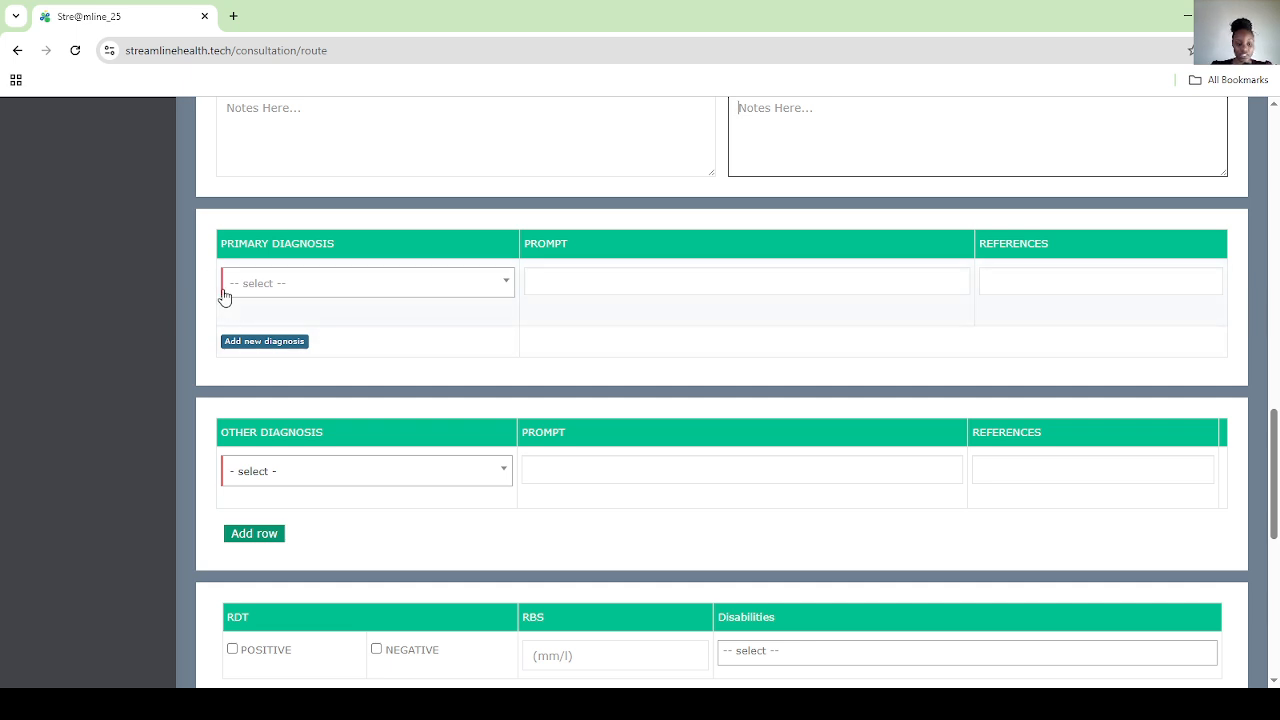
pyautogui.click(349, 298)
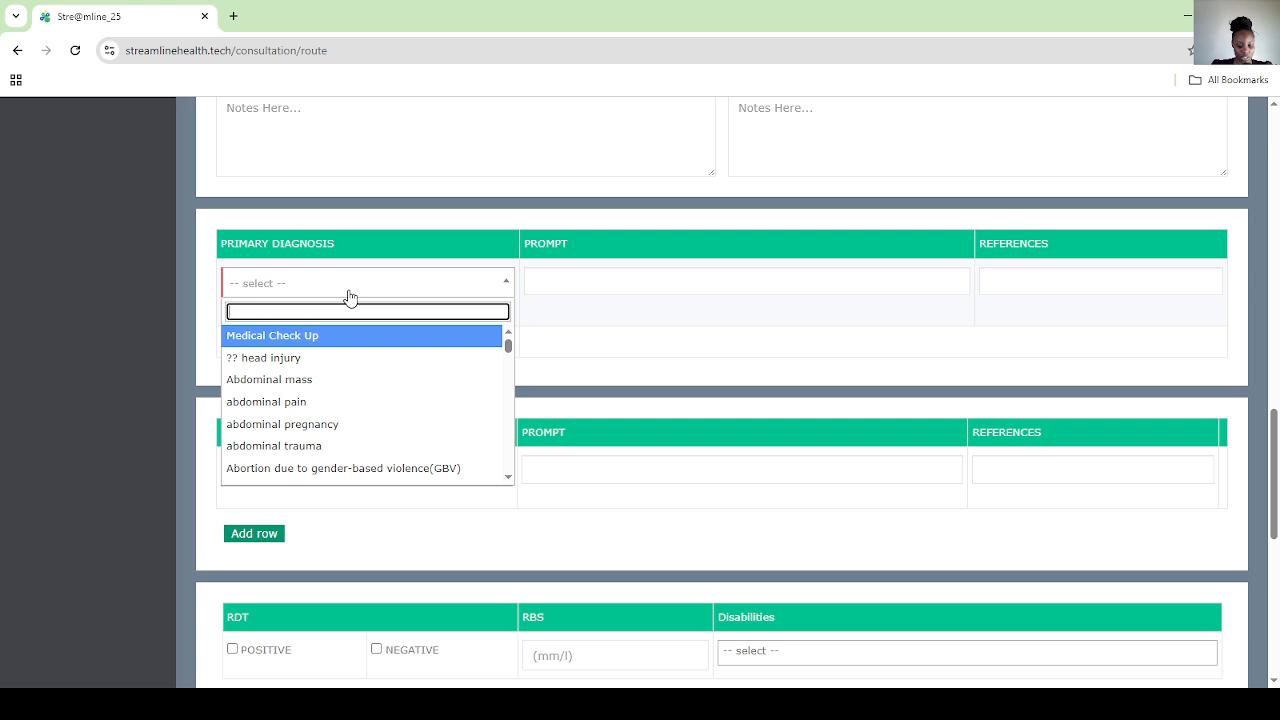
pyautogui.write('ma')
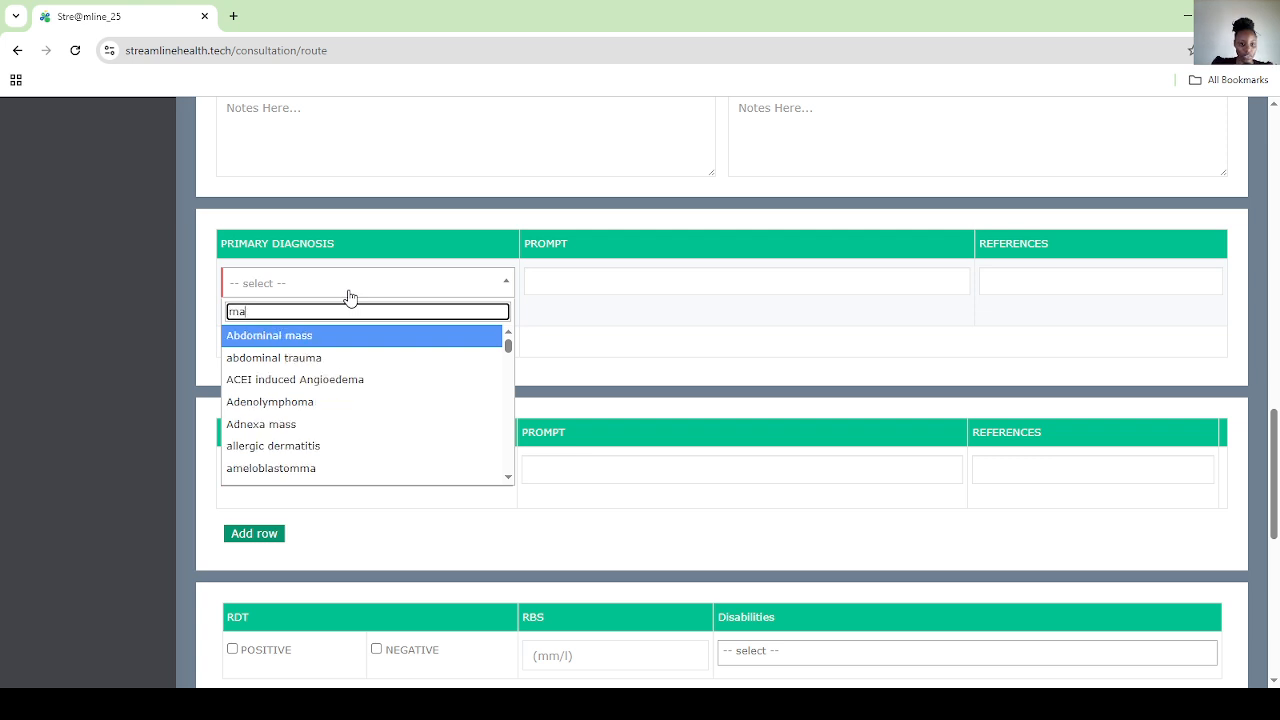
pyautogui.write('la')
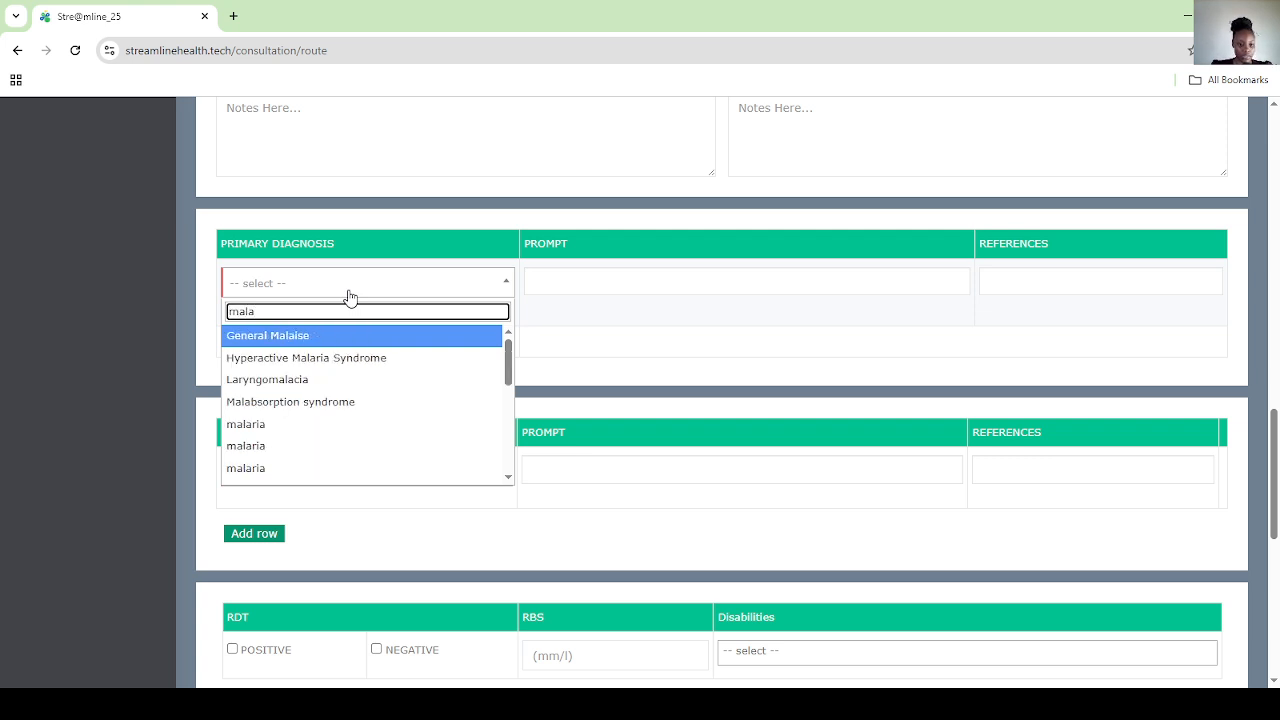
pyautogui.click(285, 426)
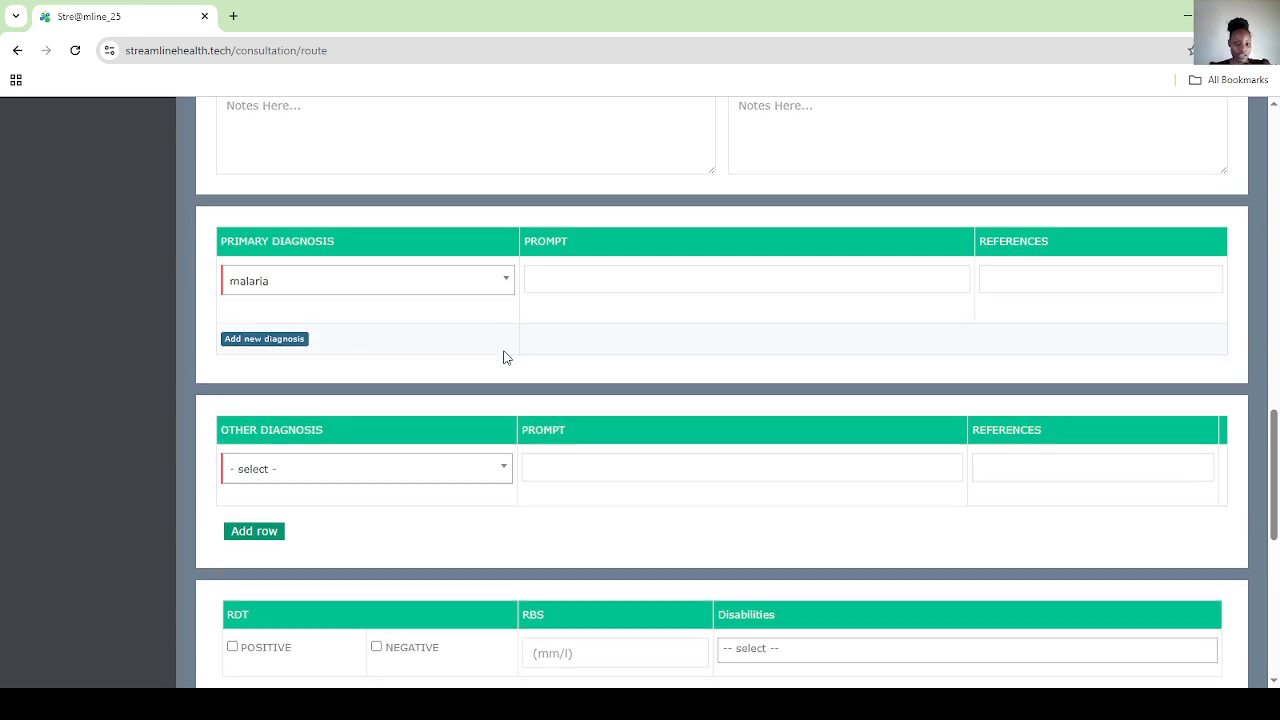
# Search the other diagnoses for "typho" and set the other diagnosis to Typhoid Fever
pyautogui.scroll(-1, 505, 357)
pyautogui.click(432, 379)
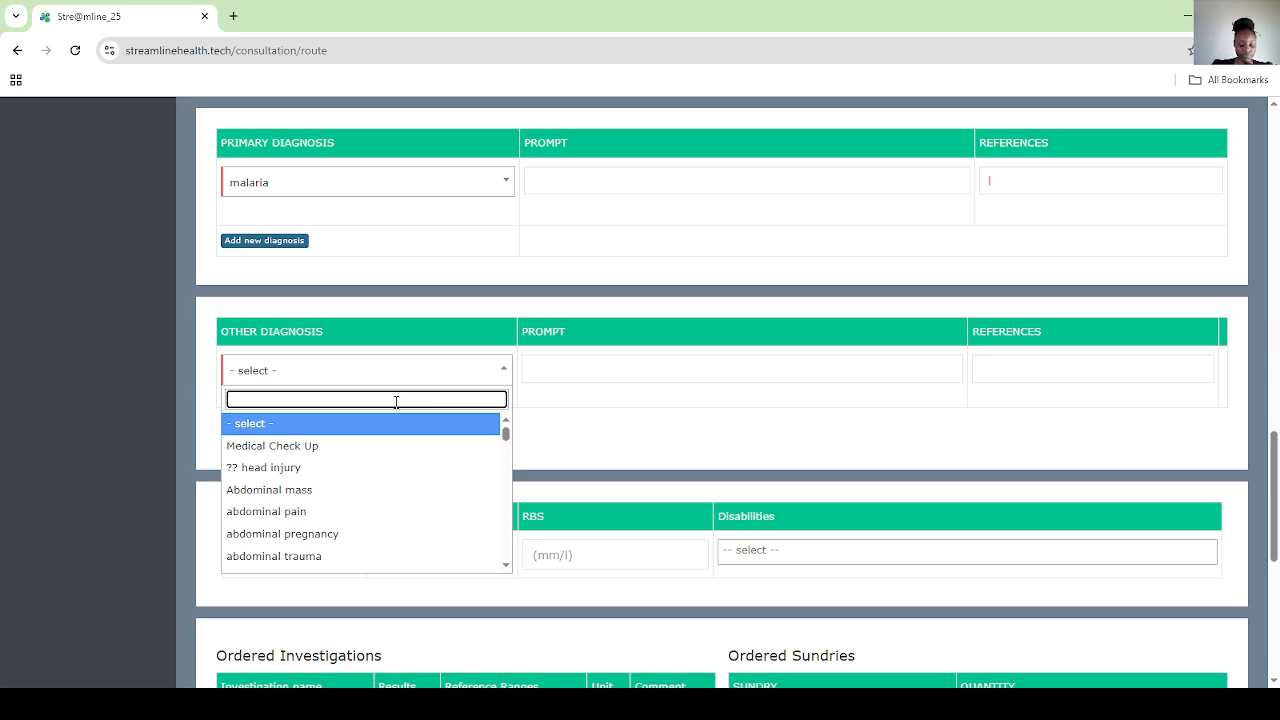
pyautogui.write('typho')
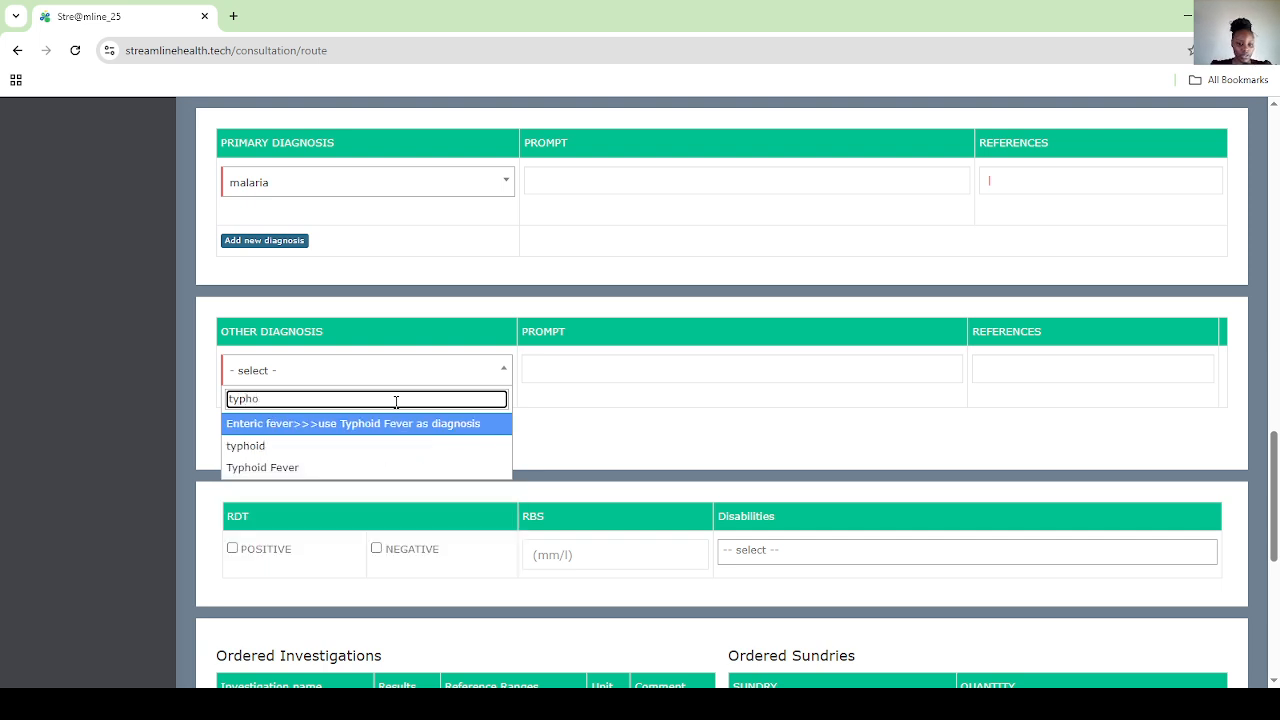
pyautogui.click(314, 467)
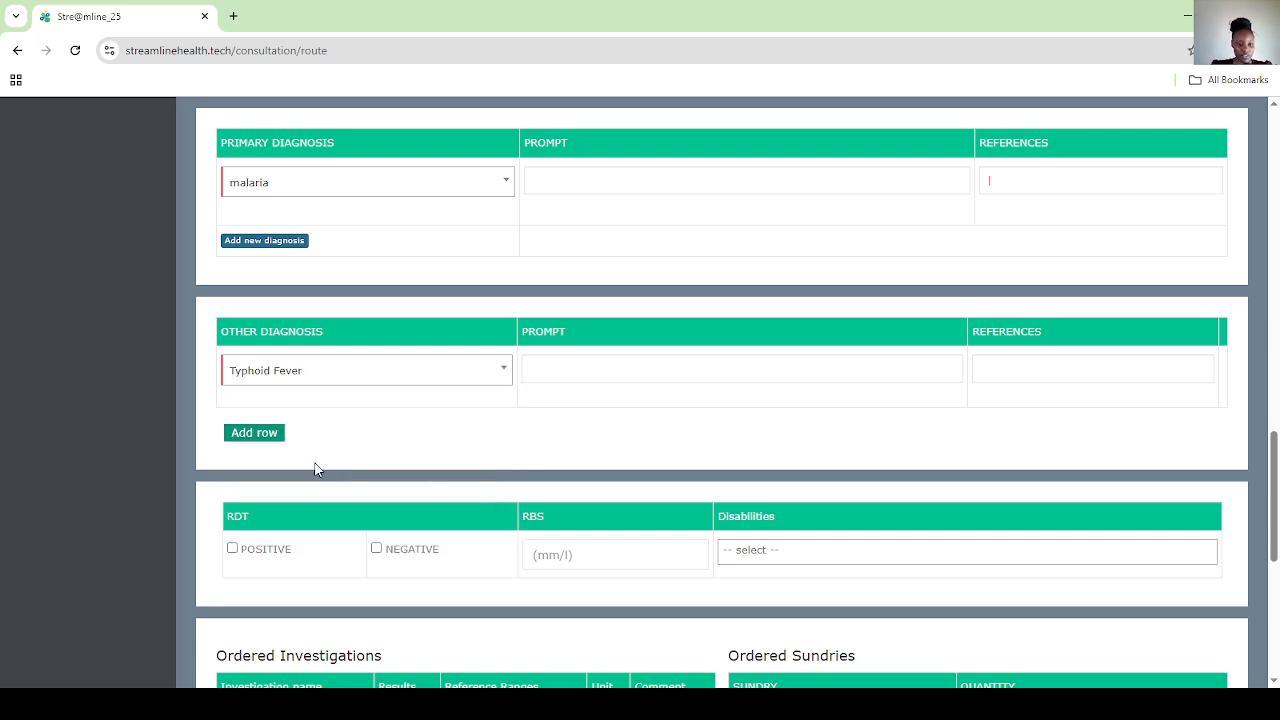
# Add a second other-diagnosis row set to Medical Check Up and delete that row again
pyautogui.click(260, 436)
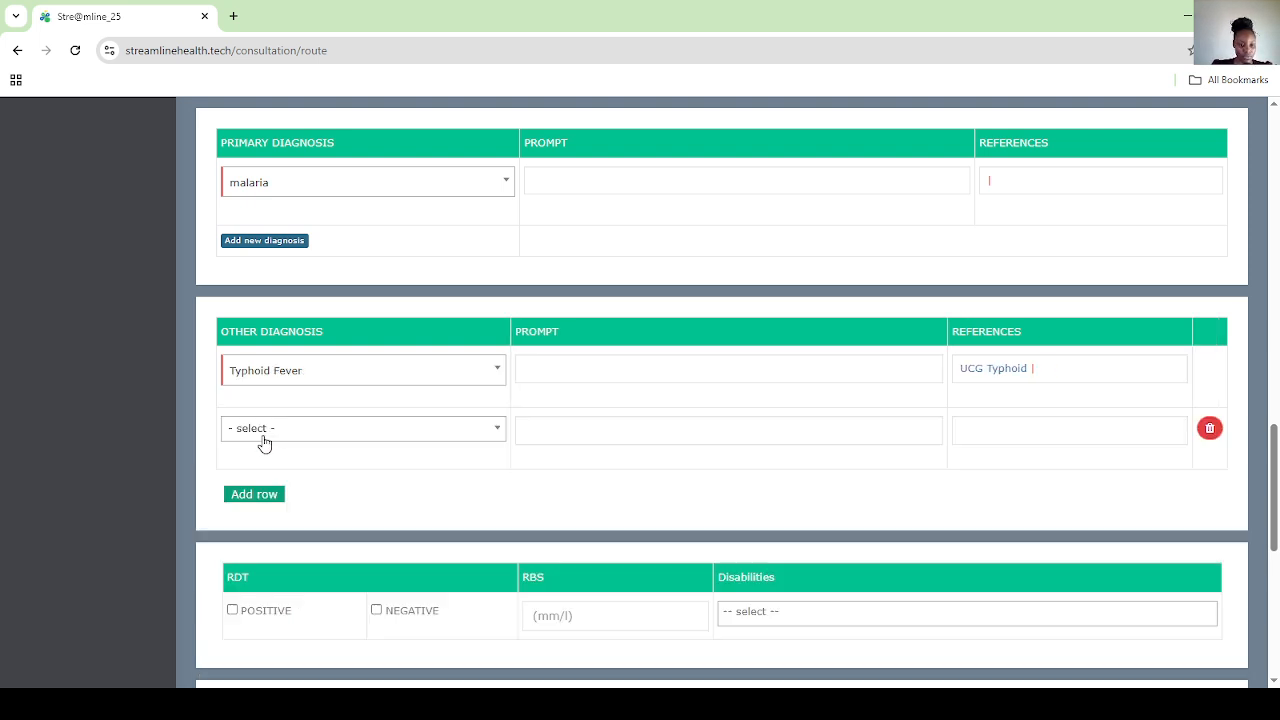
pyautogui.click(467, 434)
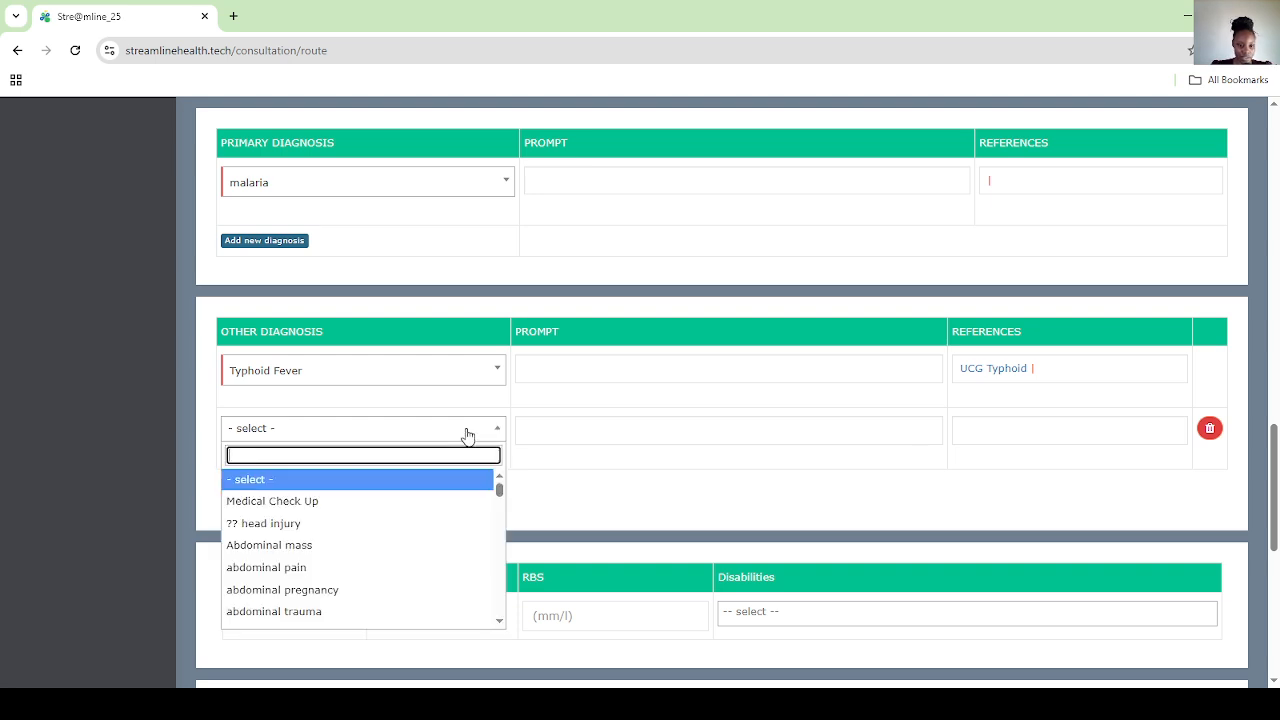
pyautogui.click(392, 503)
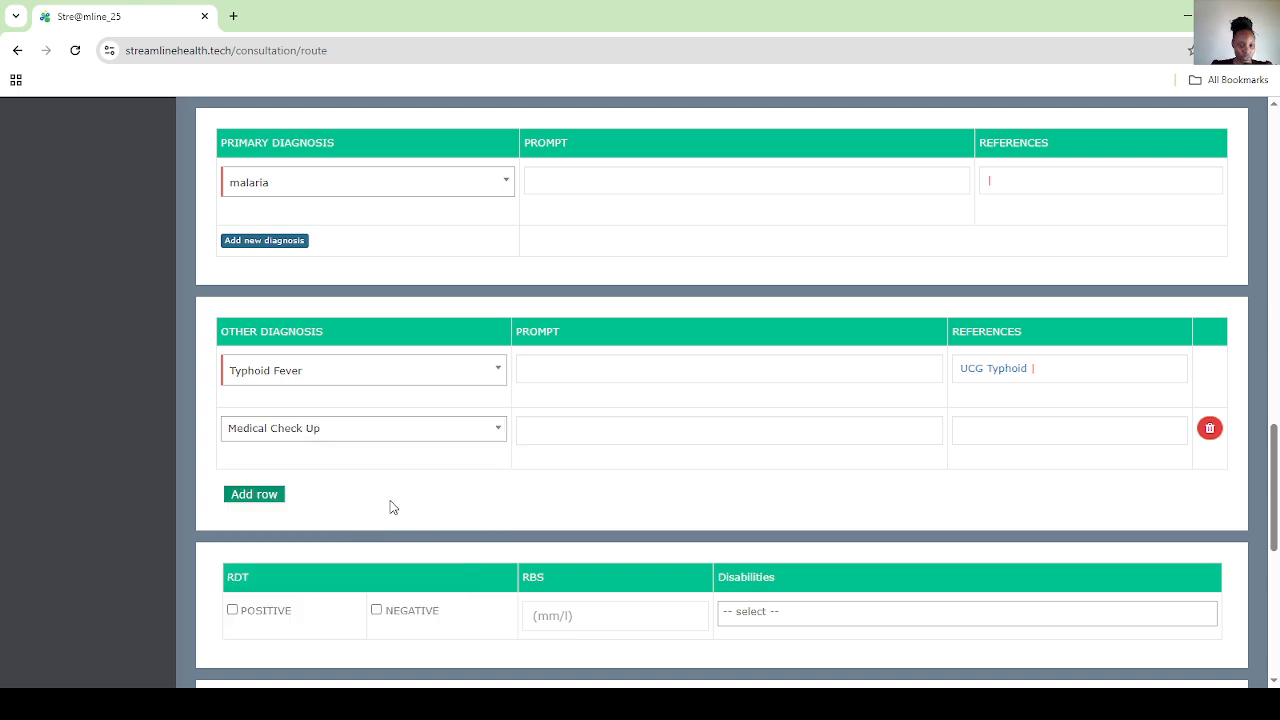
pyautogui.click(1209, 434)
# Look through the selectable disabilities and the consultation's sections for ordered investigations, sundries, treatment and procedures
pyautogui.scroll(-3, 991, 452)
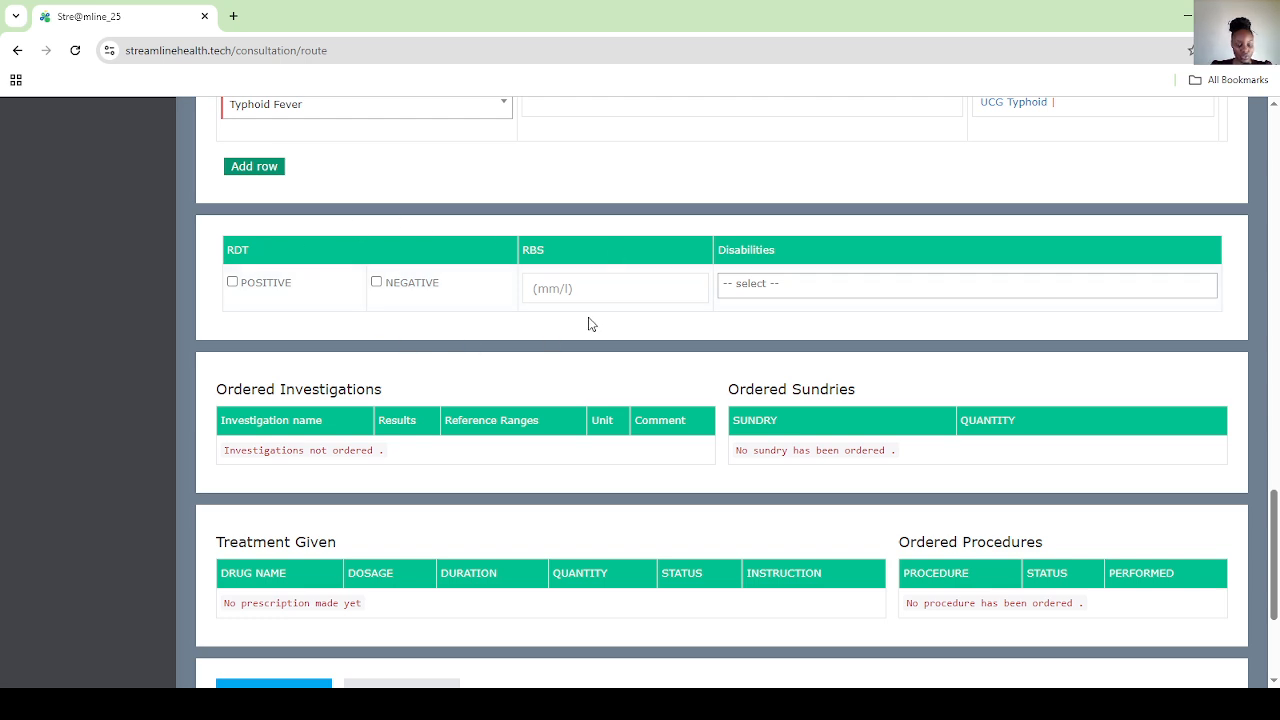
pyautogui.scroll(-1, 588, 323)
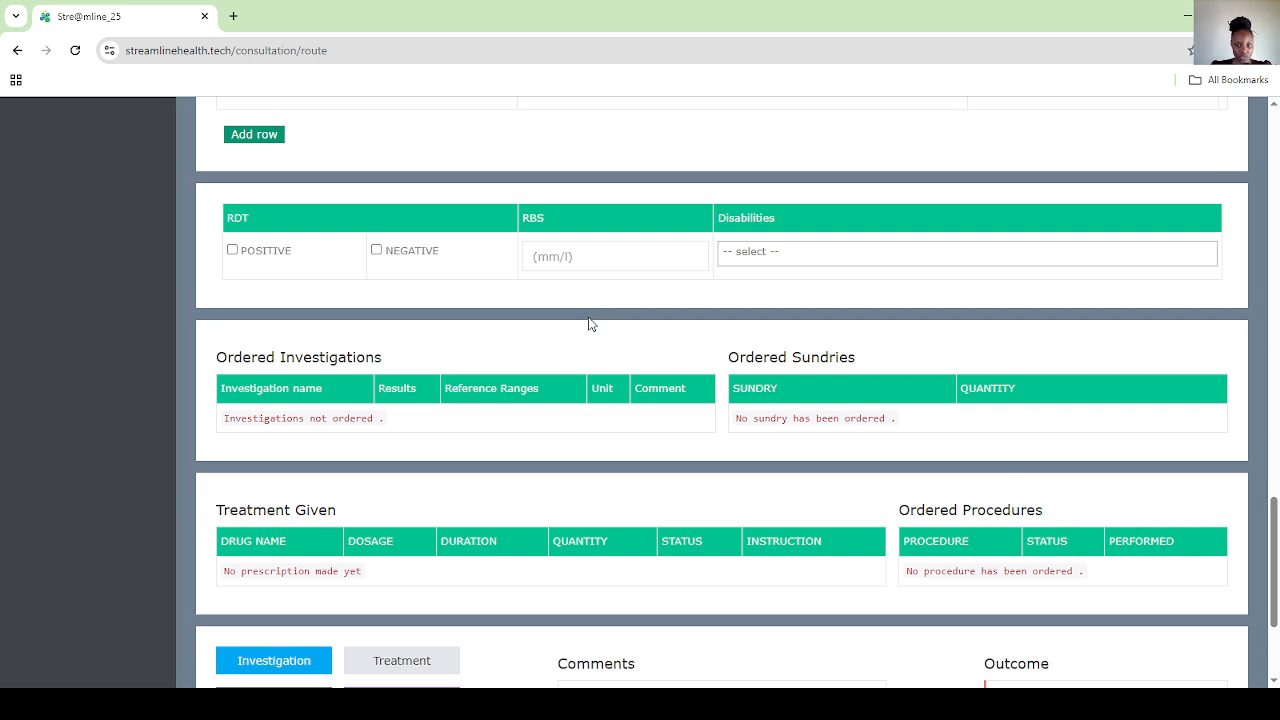
pyautogui.click(846, 252)
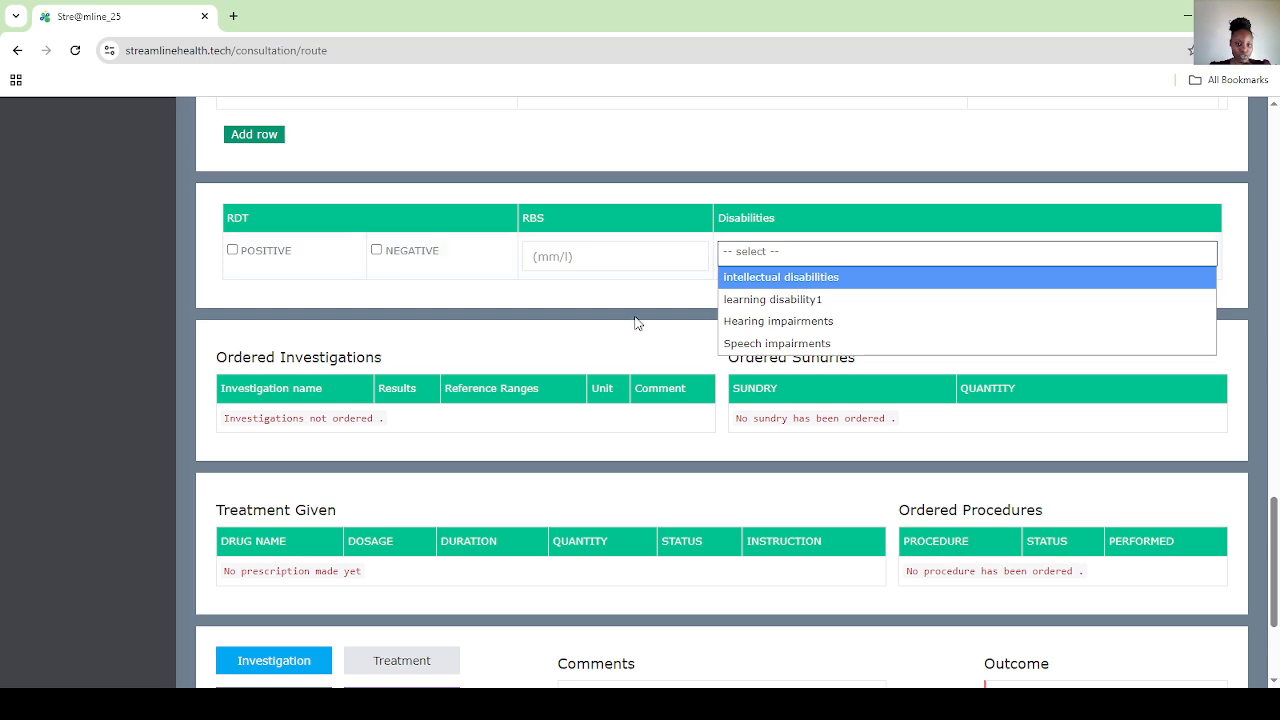
pyautogui.click(617, 342)
pyautogui.scroll(-2, 617, 342)
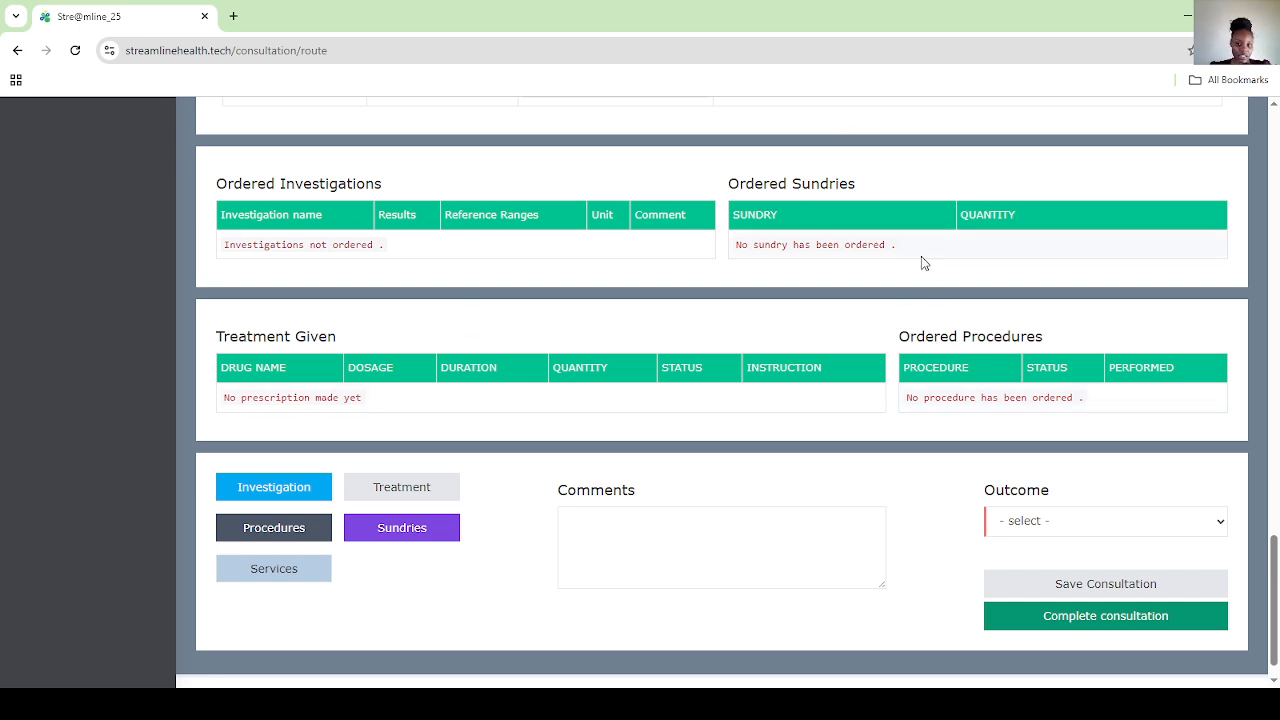
pyautogui.scroll(-1, 681, 449)
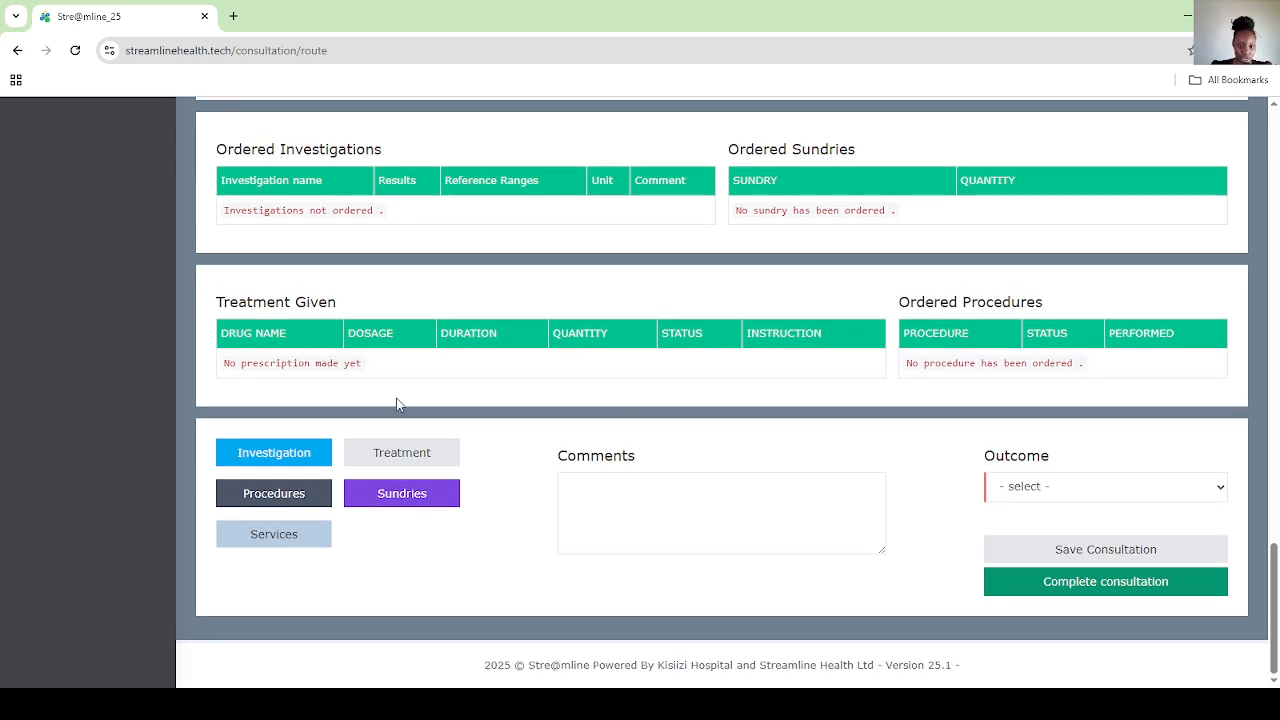
# Start an investigation order for the patient and select MRDT/BS-MCH by searching for "mrd"
pyautogui.click(281, 460)
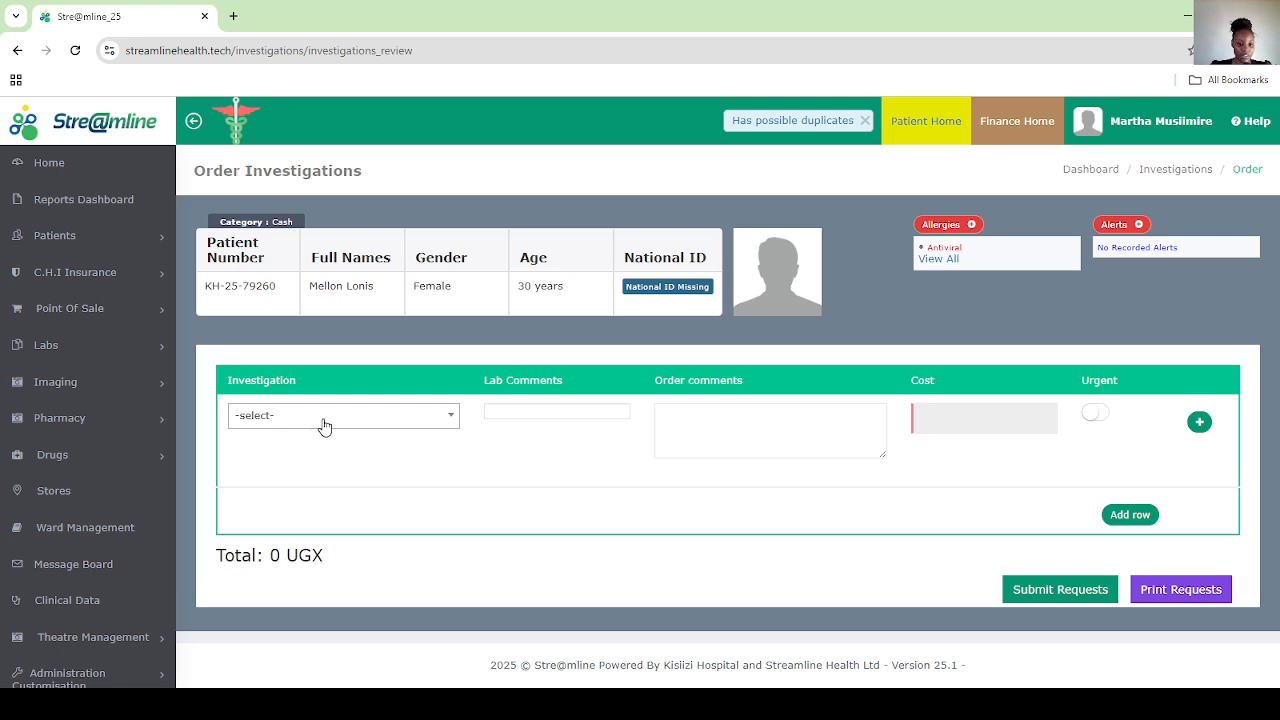
pyautogui.click(323, 424)
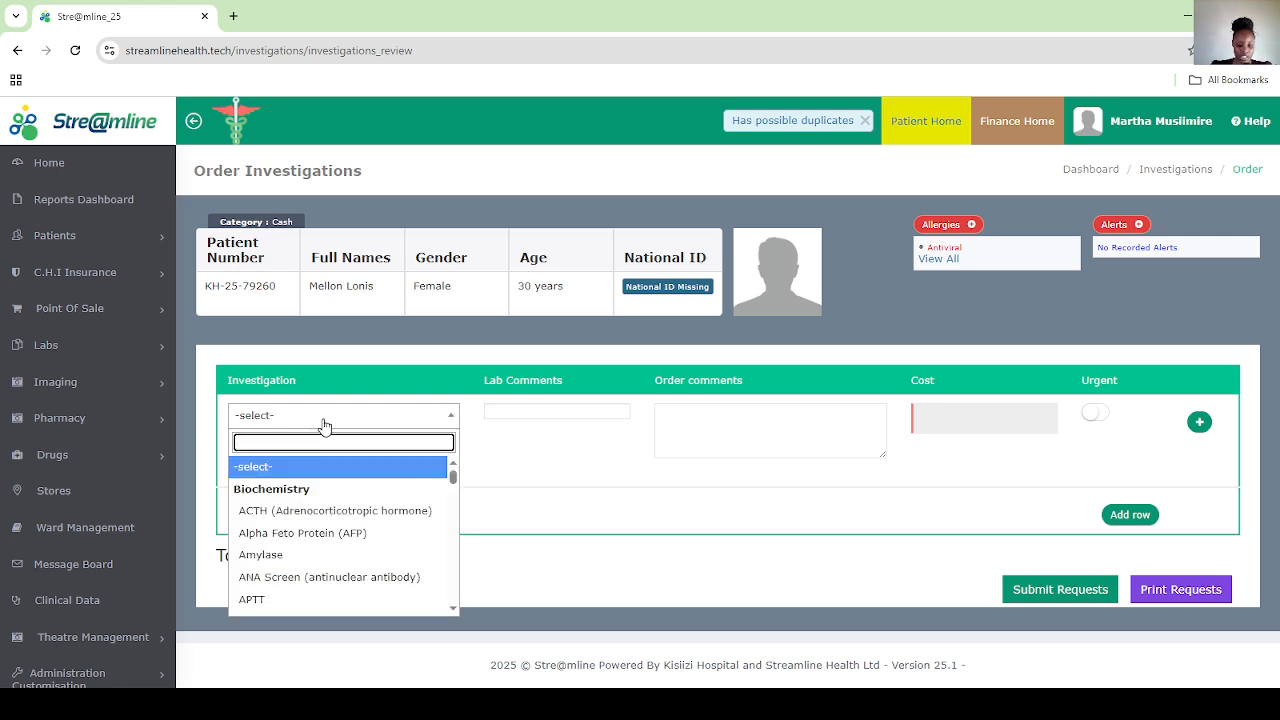
pyautogui.write('mrd')
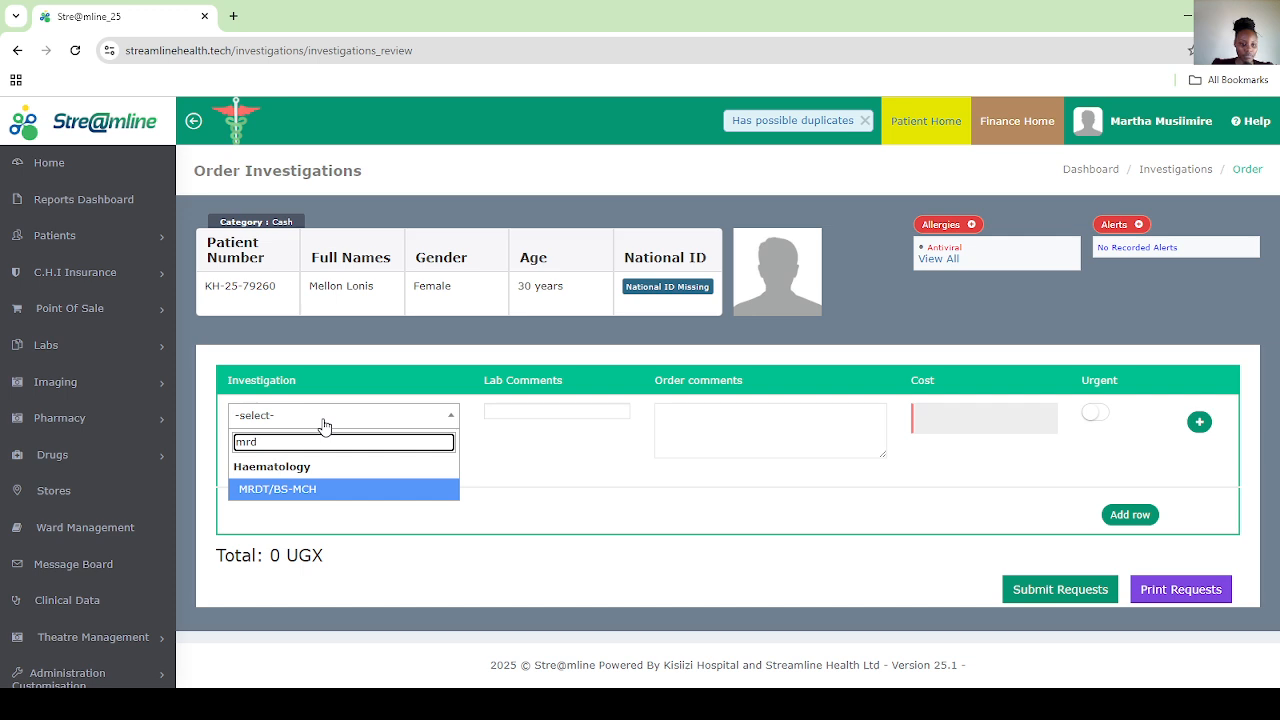
pyautogui.click(321, 490)
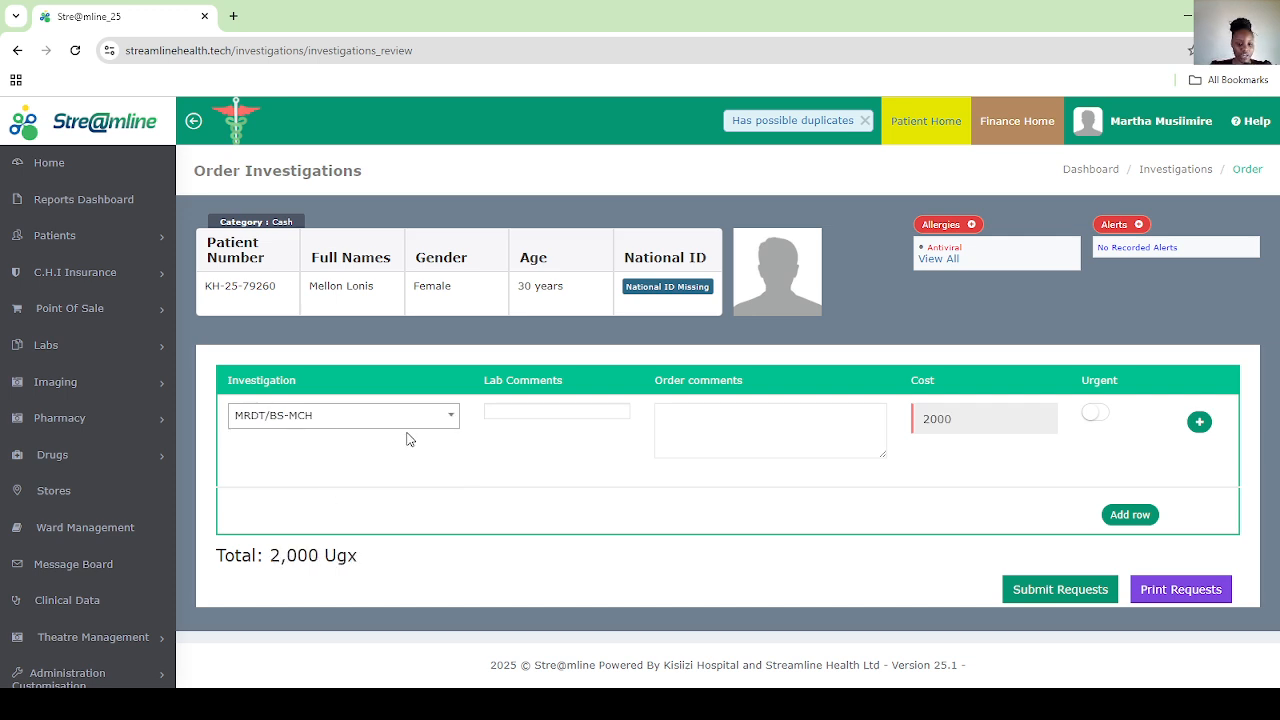
# Enter "Quantify parasite load if any" as the MRDT/BS-MCH order comment and switch its urgent flag on and back off
pyautogui.click(726, 434)
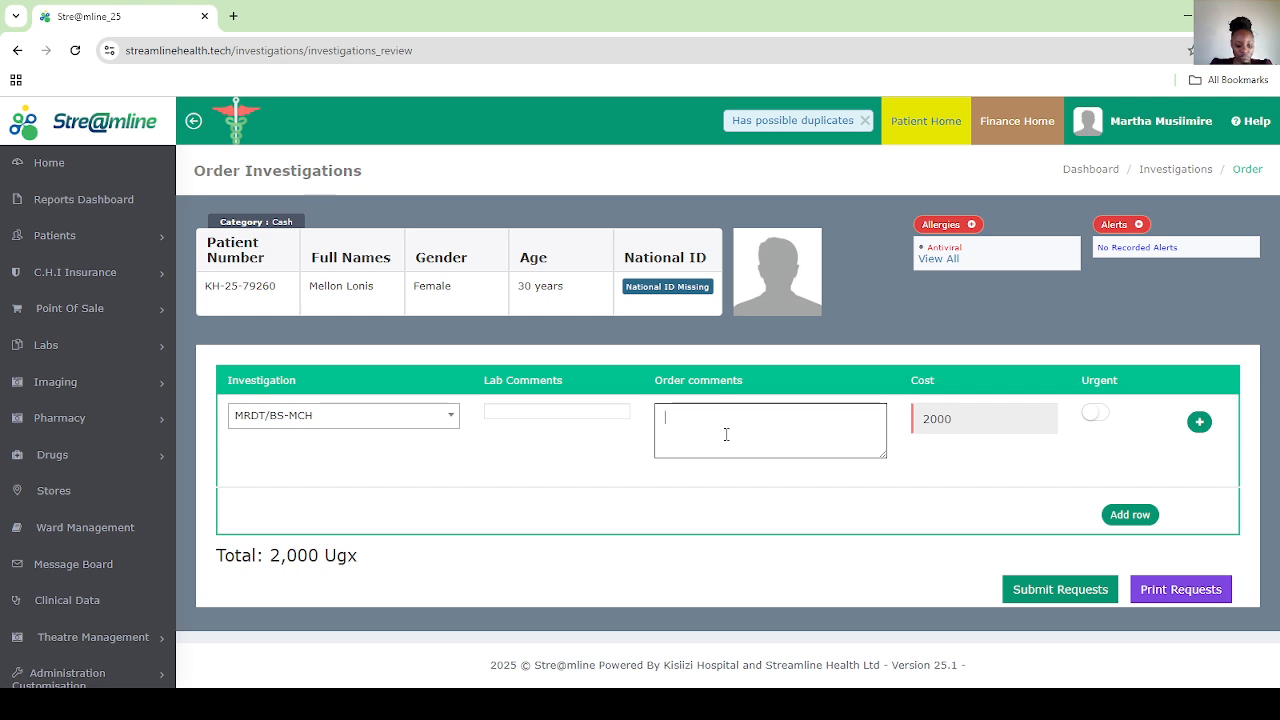
pyautogui.write('Quanti')
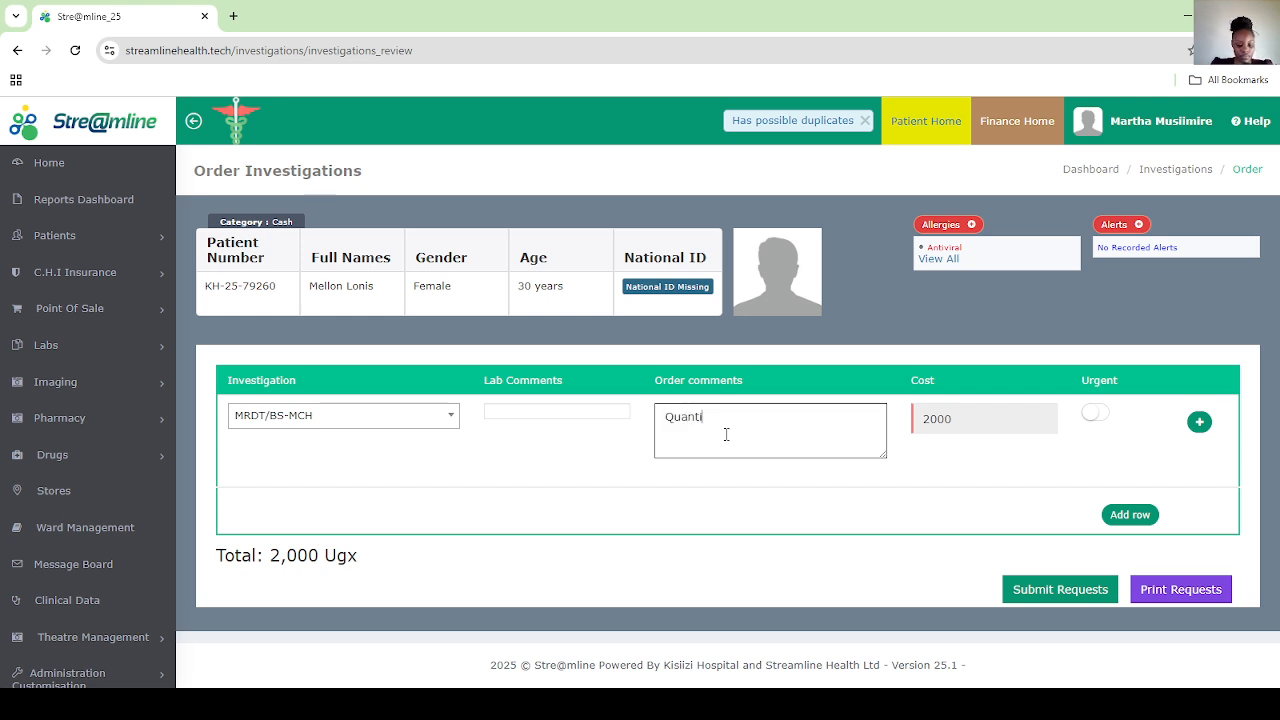
pyautogui.write('fy para')
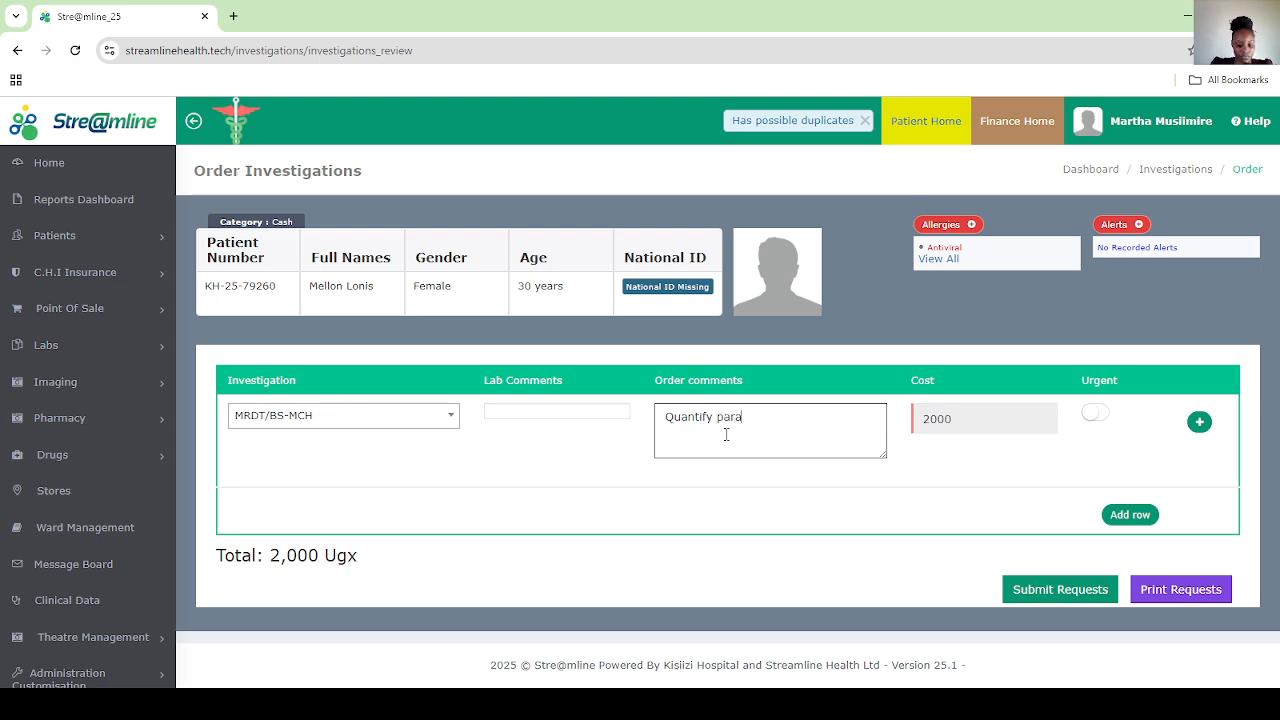
pyautogui.write('si')
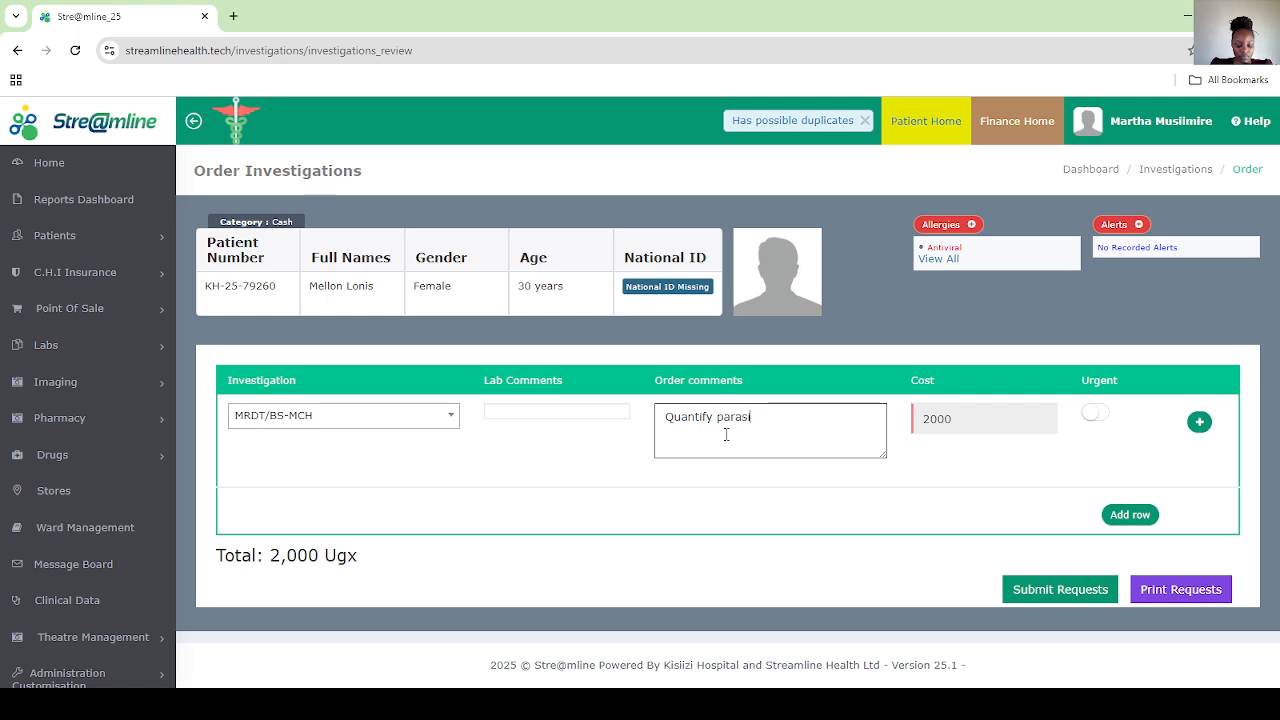
pyautogui.write('te load if any')
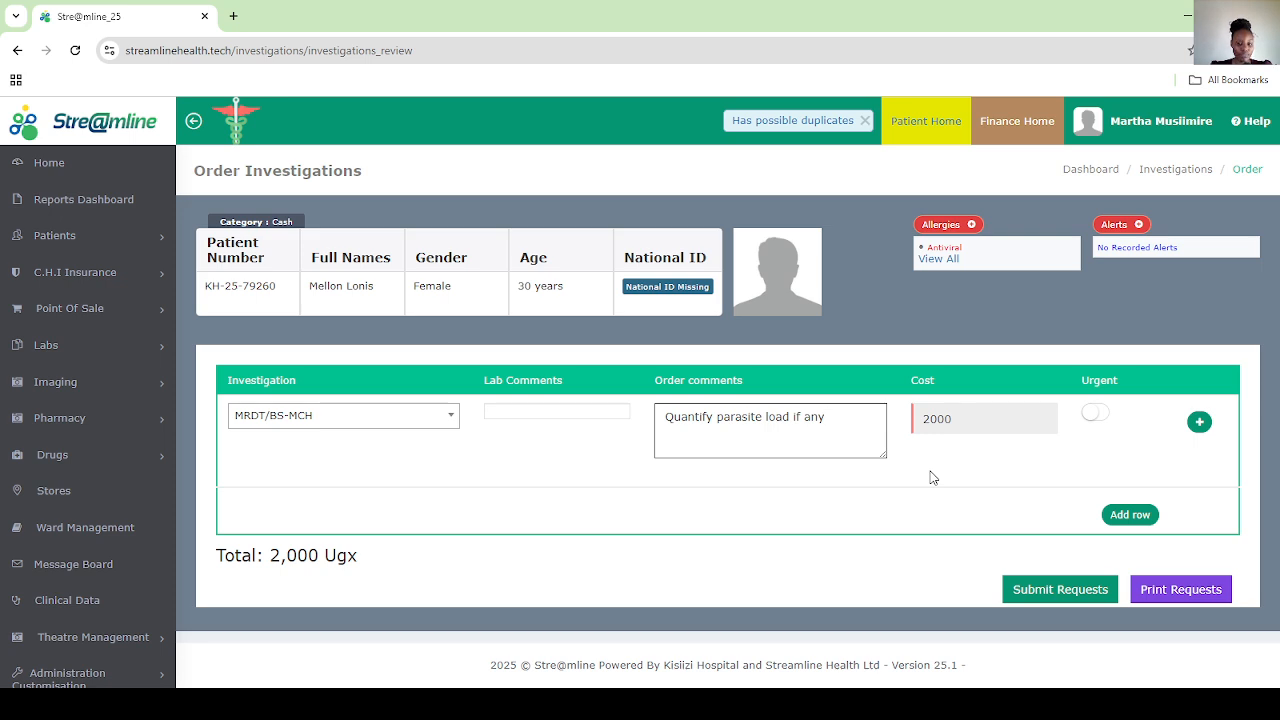
pyautogui.click(1098, 413)
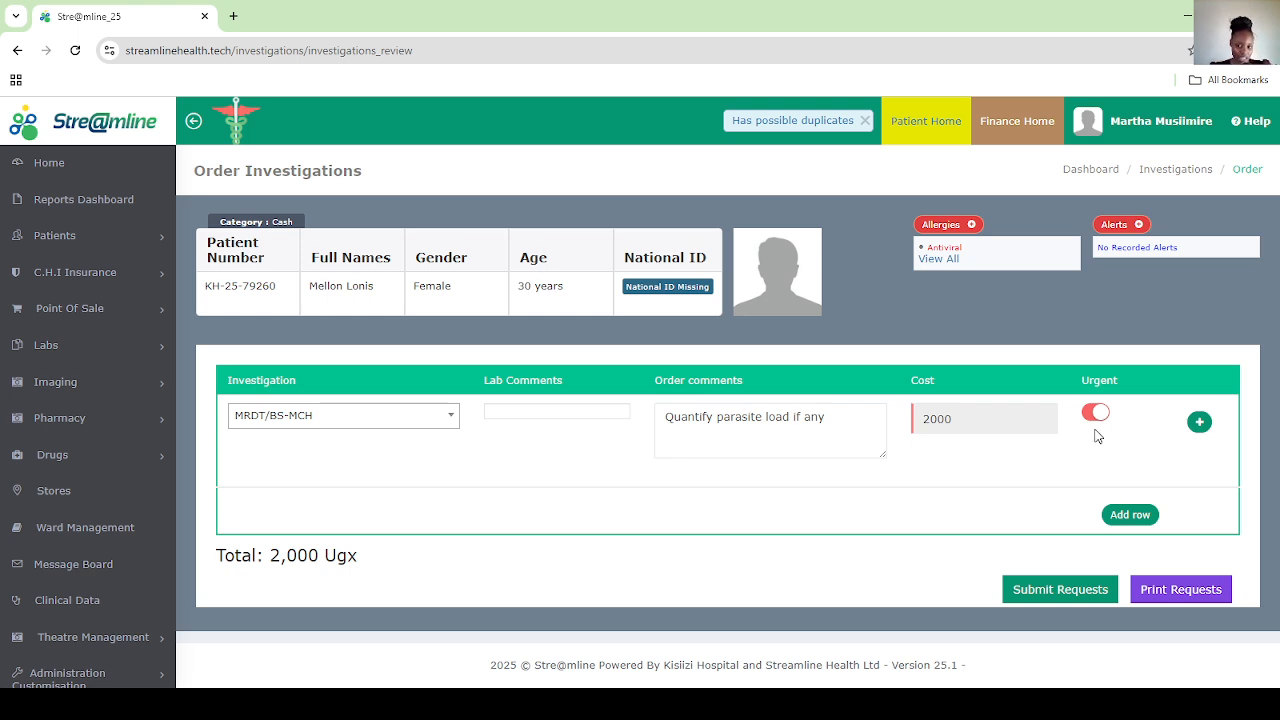
pyautogui.click(1095, 413)
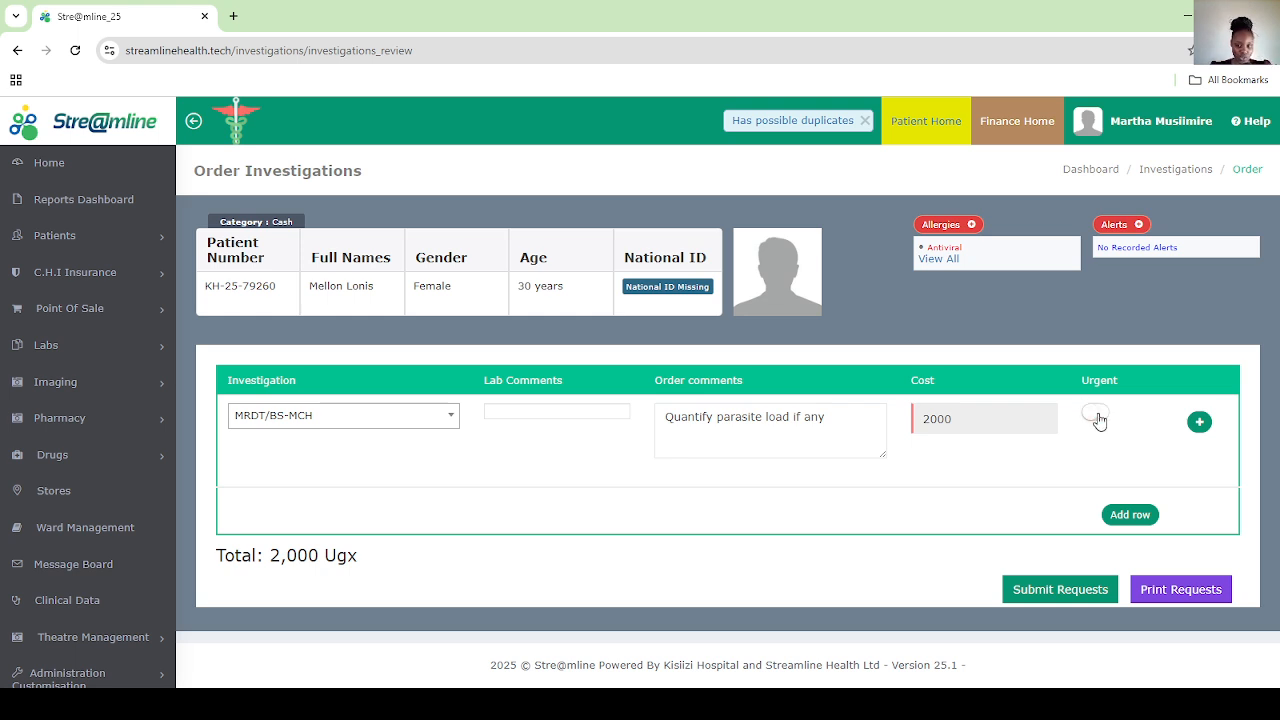
# Add a second investigation row, search "hcg" to select Beta (Serum) HCG, and delete that row again
pyautogui.click(1112, 516)
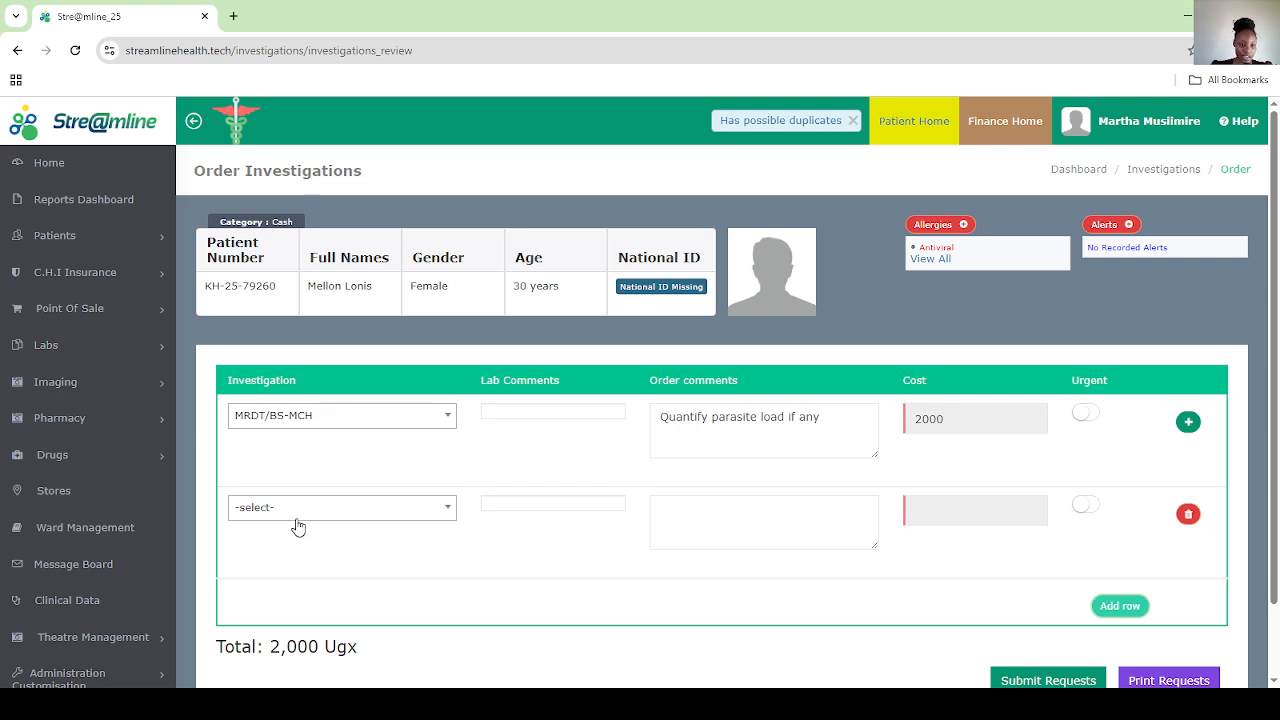
pyautogui.click(304, 510)
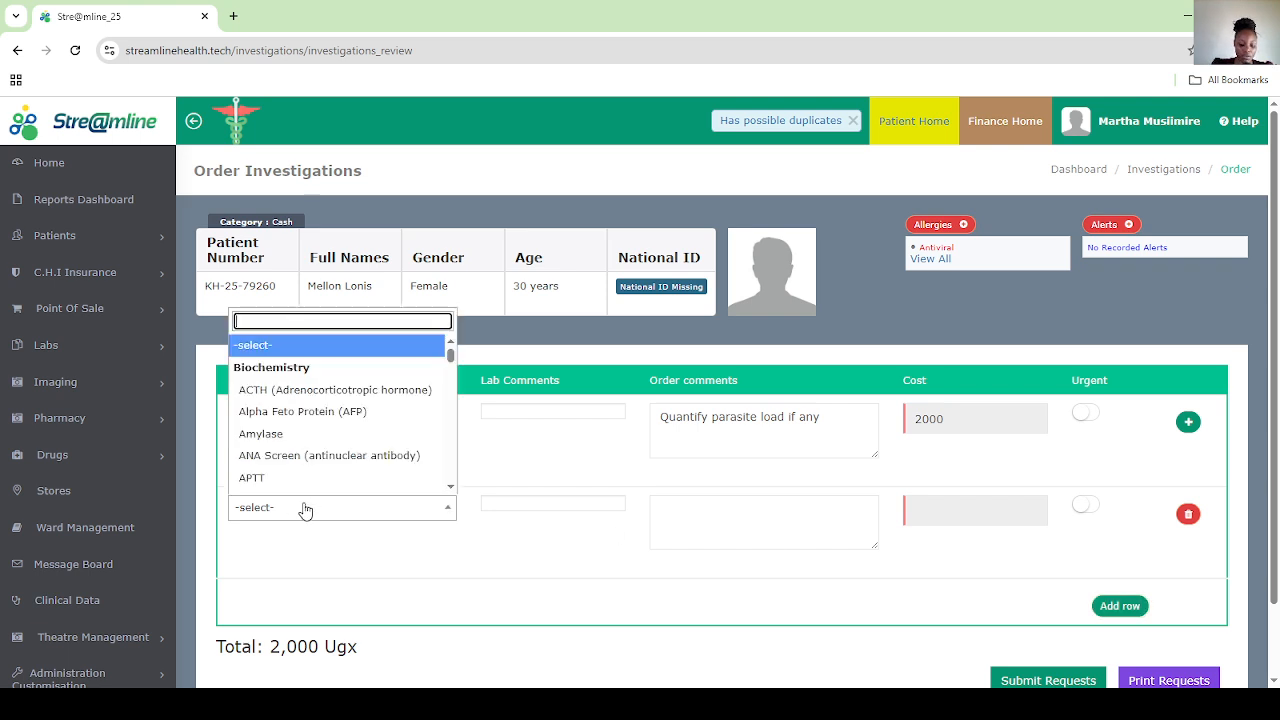
pyautogui.write('hcg')
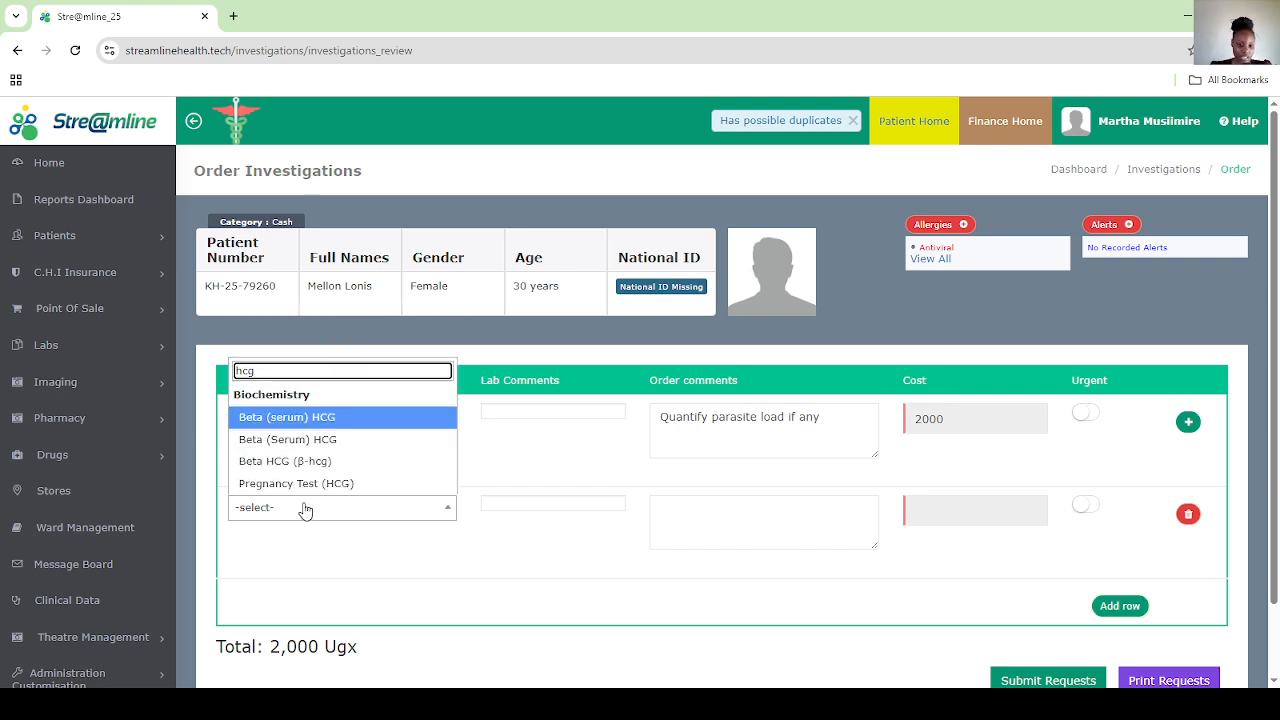
pyautogui.click(340, 440)
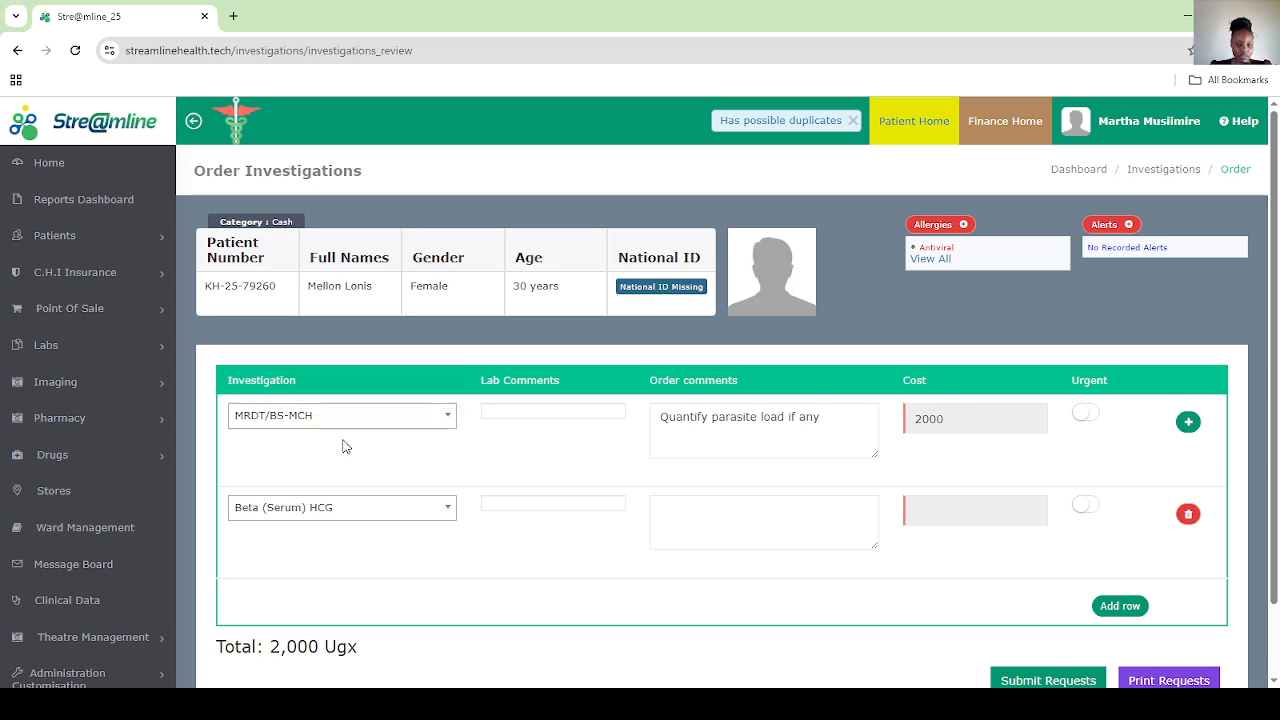
pyautogui.click(1190, 515)
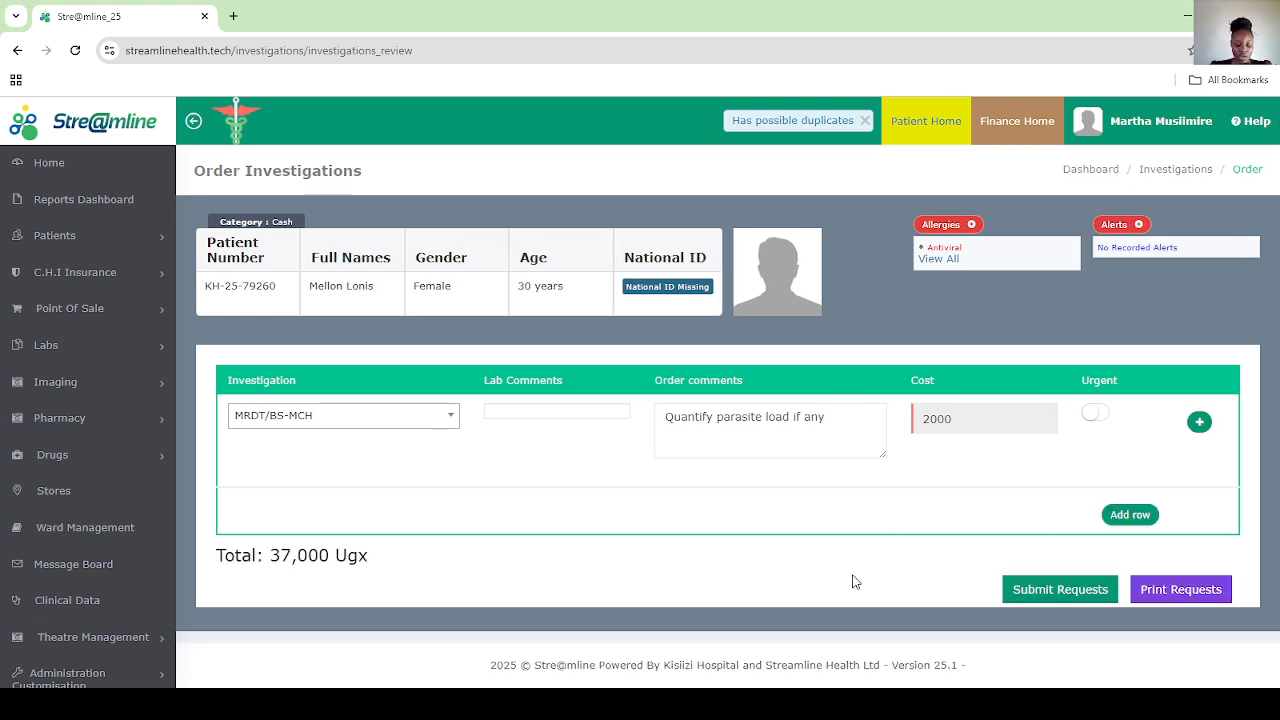
# Submit the investigation request and check it in the consultation's ordered investigations
pyautogui.click(1052, 592)
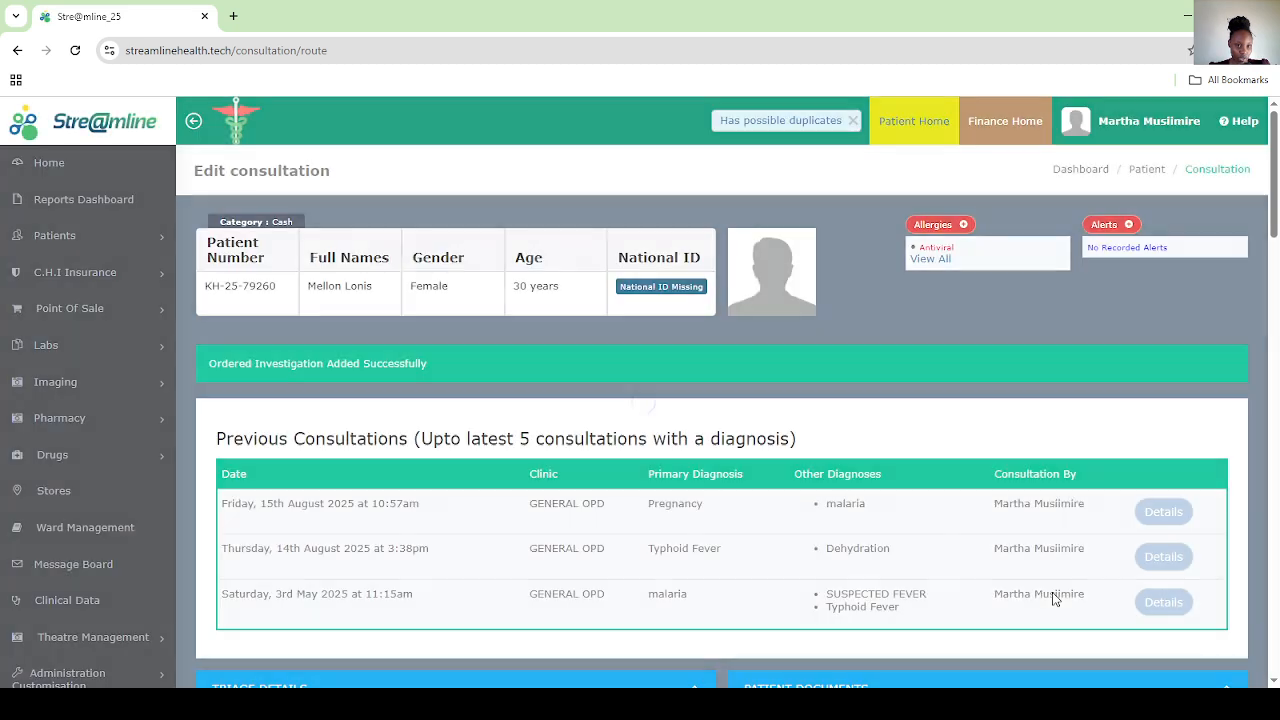
pyautogui.scroll(-2, 924, 540)
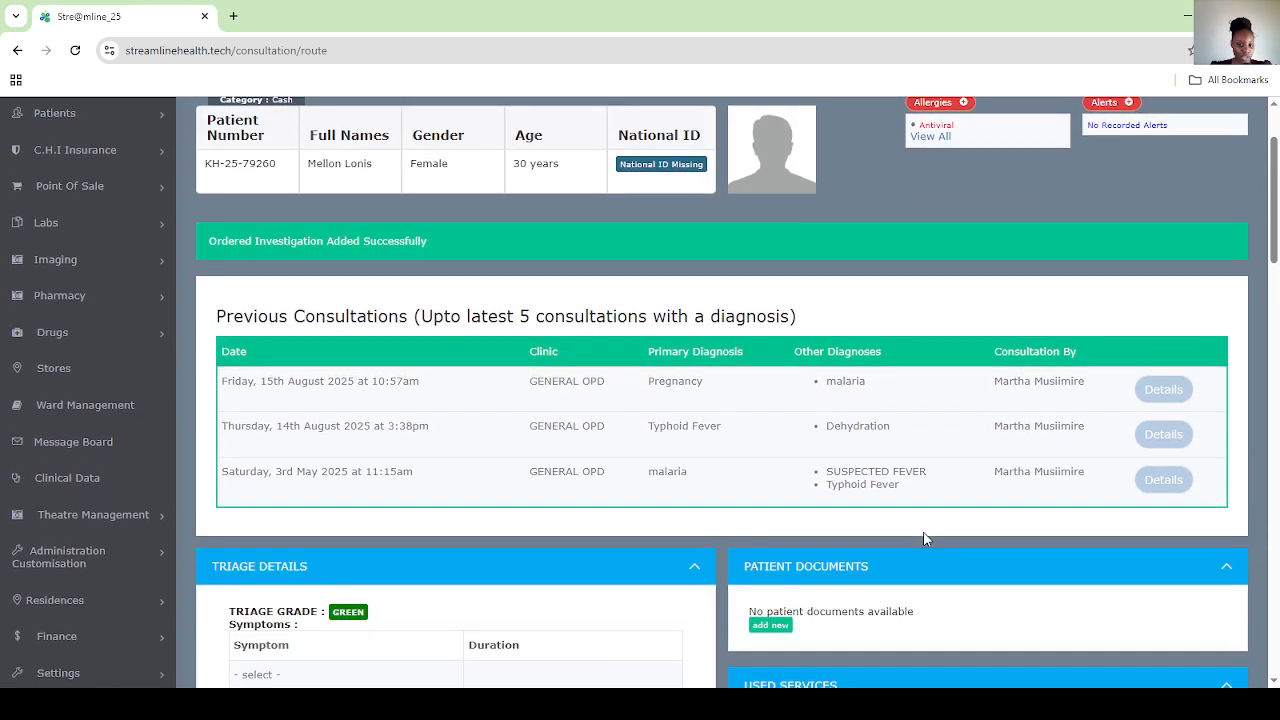
pyautogui.scroll(-10, 924, 540)
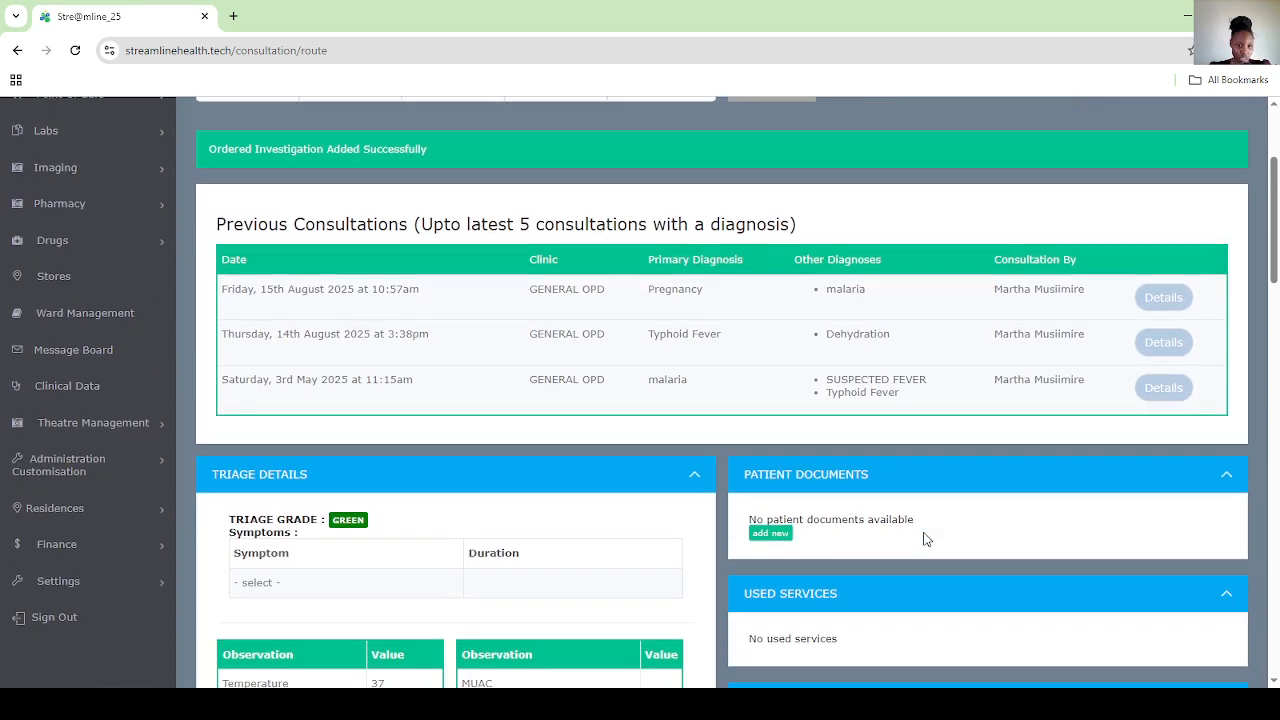
pyautogui.scroll(-10, 925, 540)
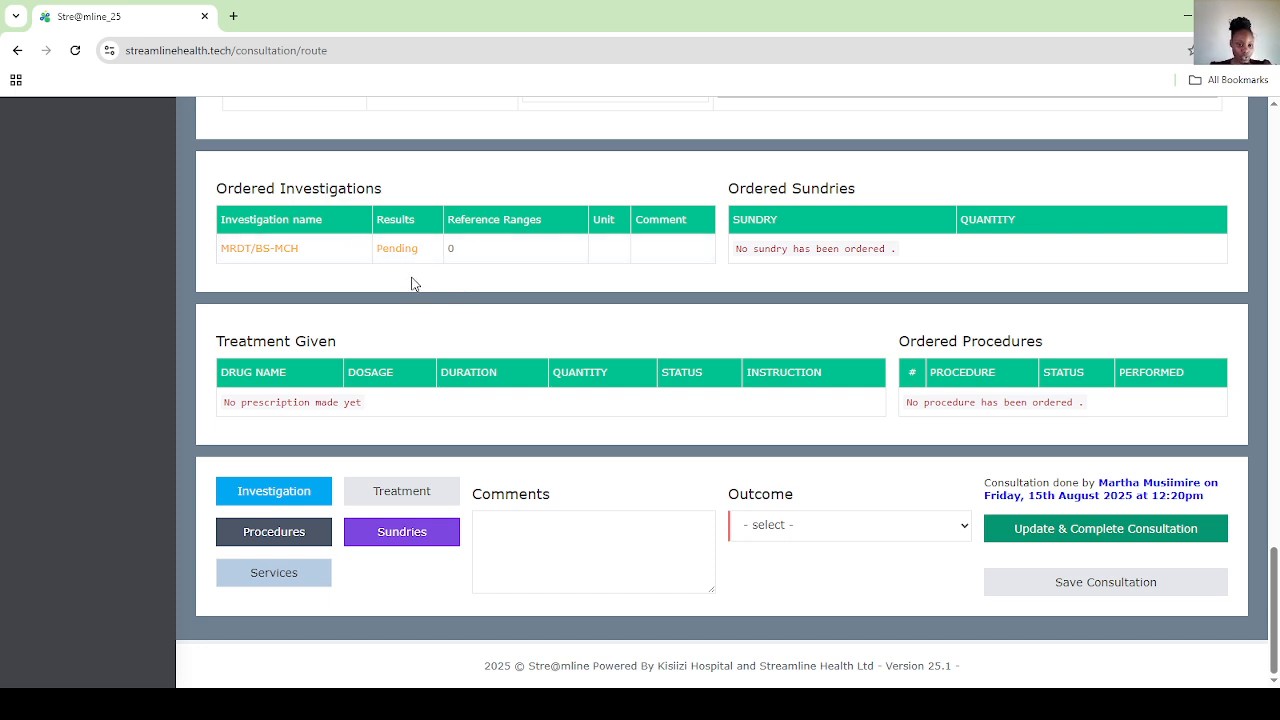
# Reopen the consultation's investigation order and cancel all ordered investigations
pyautogui.click(296, 502)
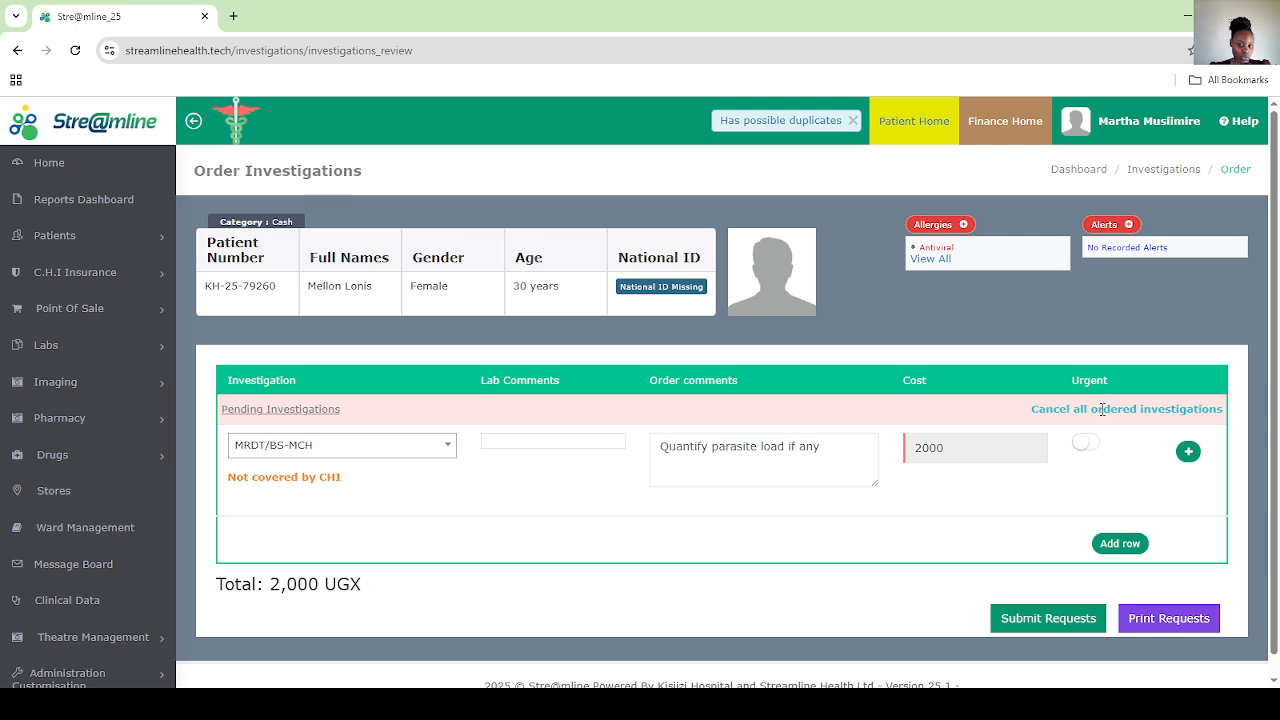
pyautogui.click(1106, 410)
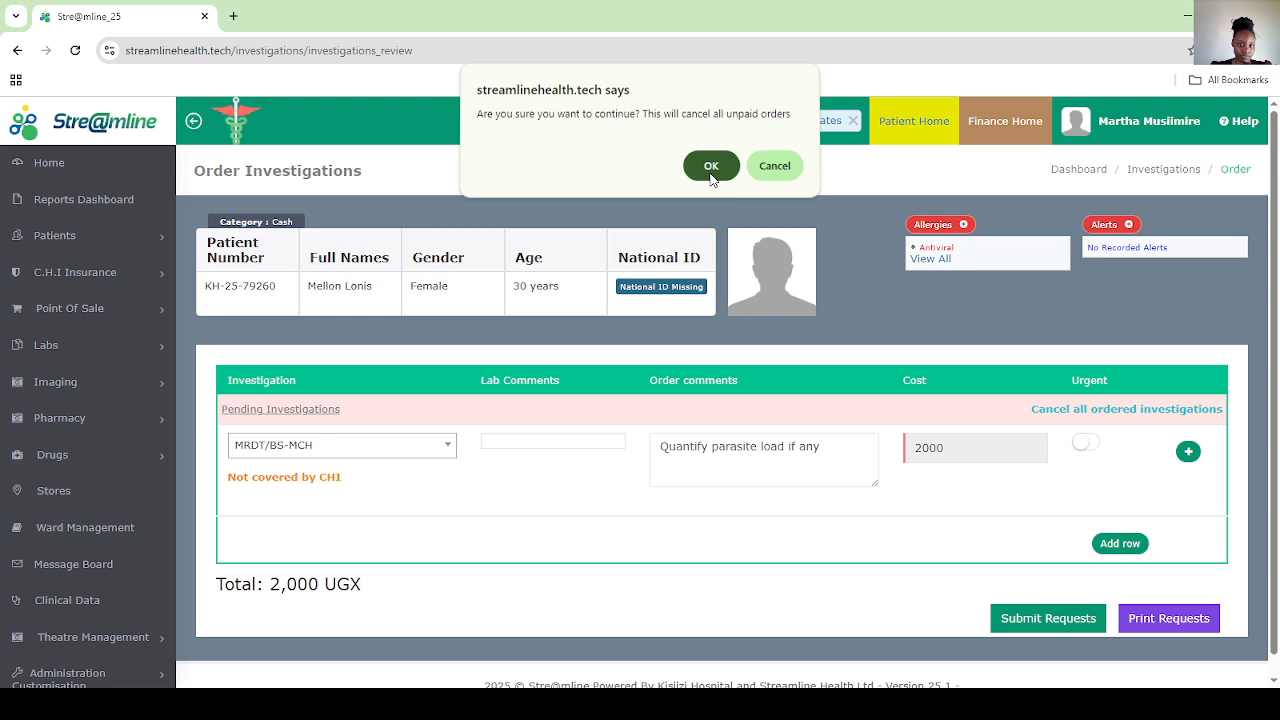
pyautogui.click(710, 168)
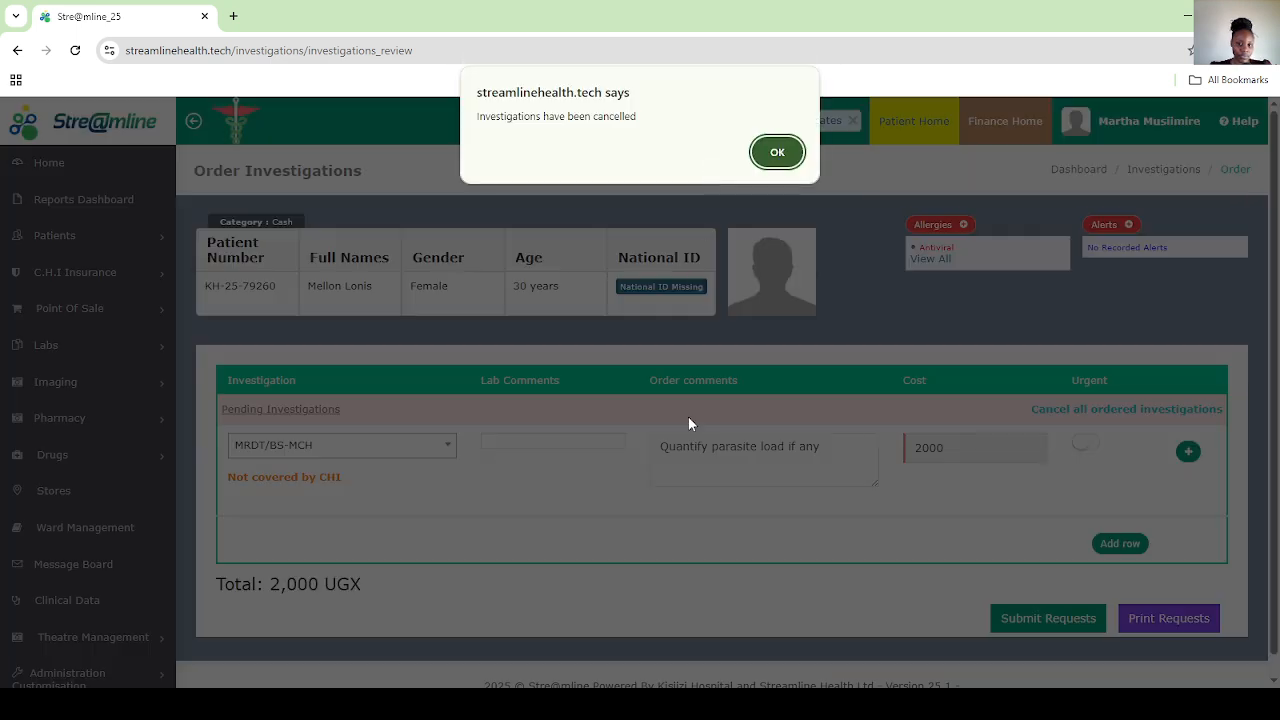
pyautogui.click(777, 152)
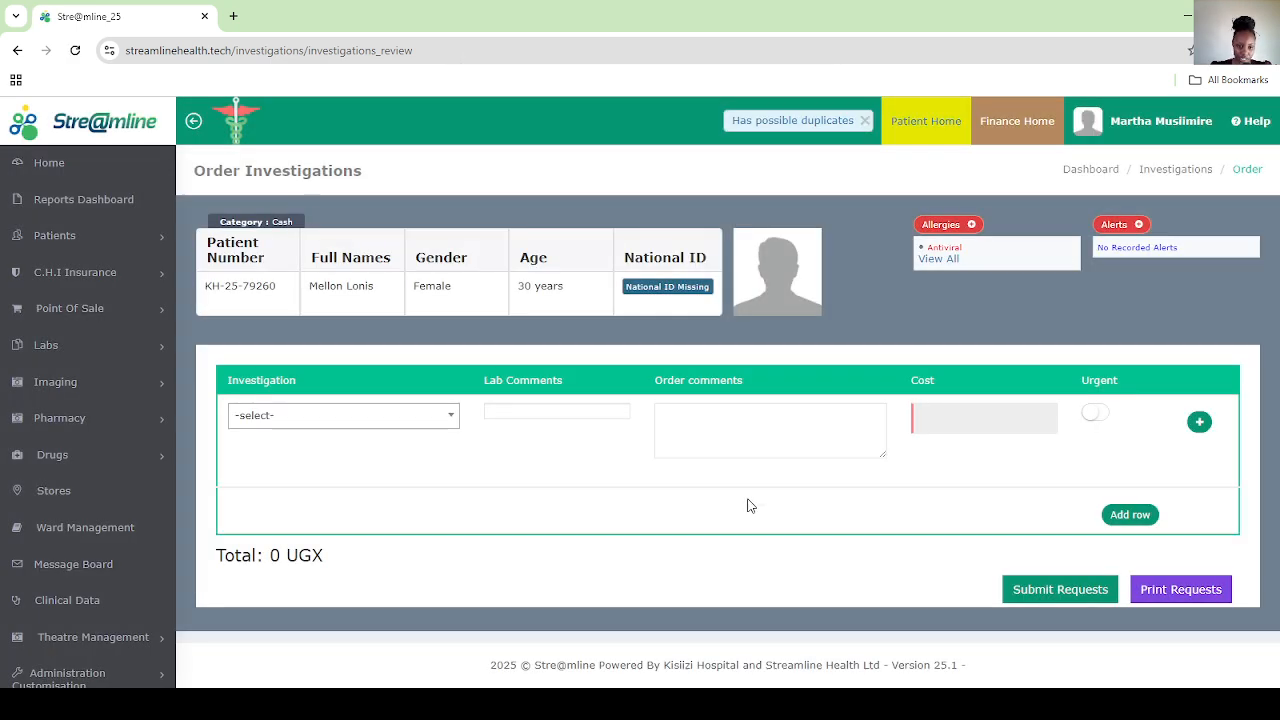
# Order the CBC (3 Part Differential) investigation and submit the request
pyautogui.click(366, 416)
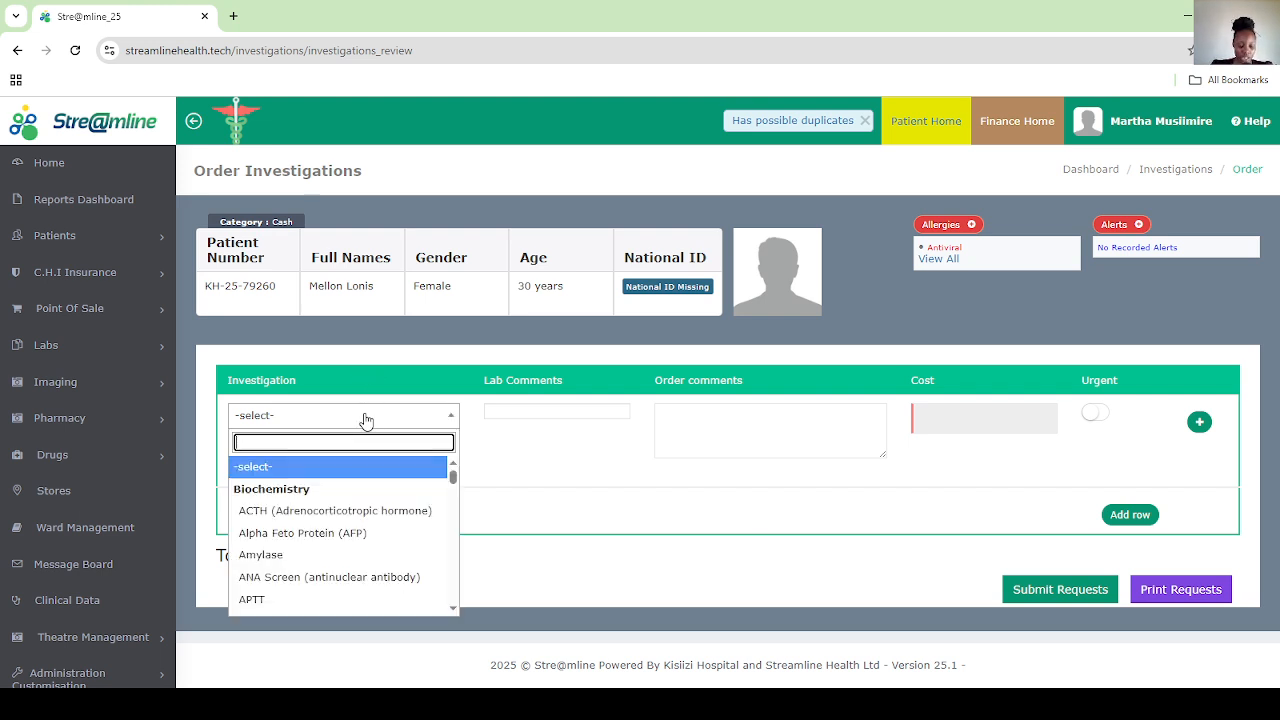
pyautogui.write('cbc')
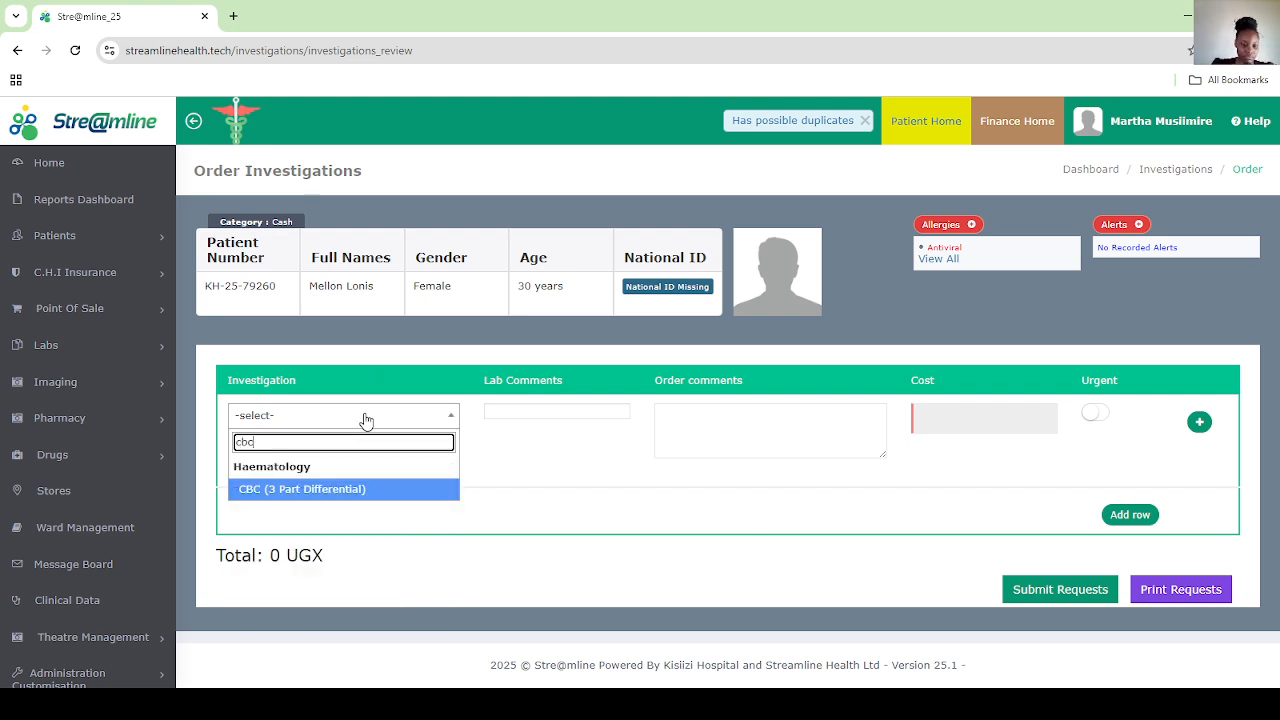
pyautogui.click(360, 492)
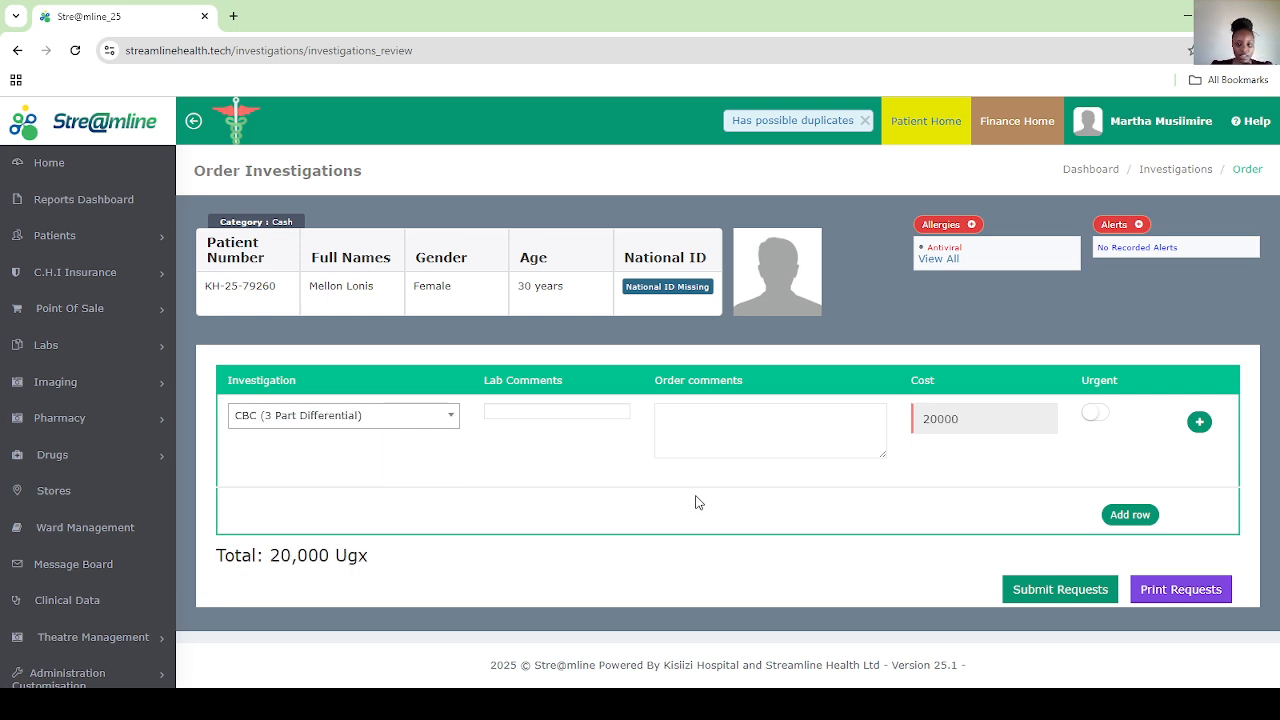
pyautogui.click(1040, 594)
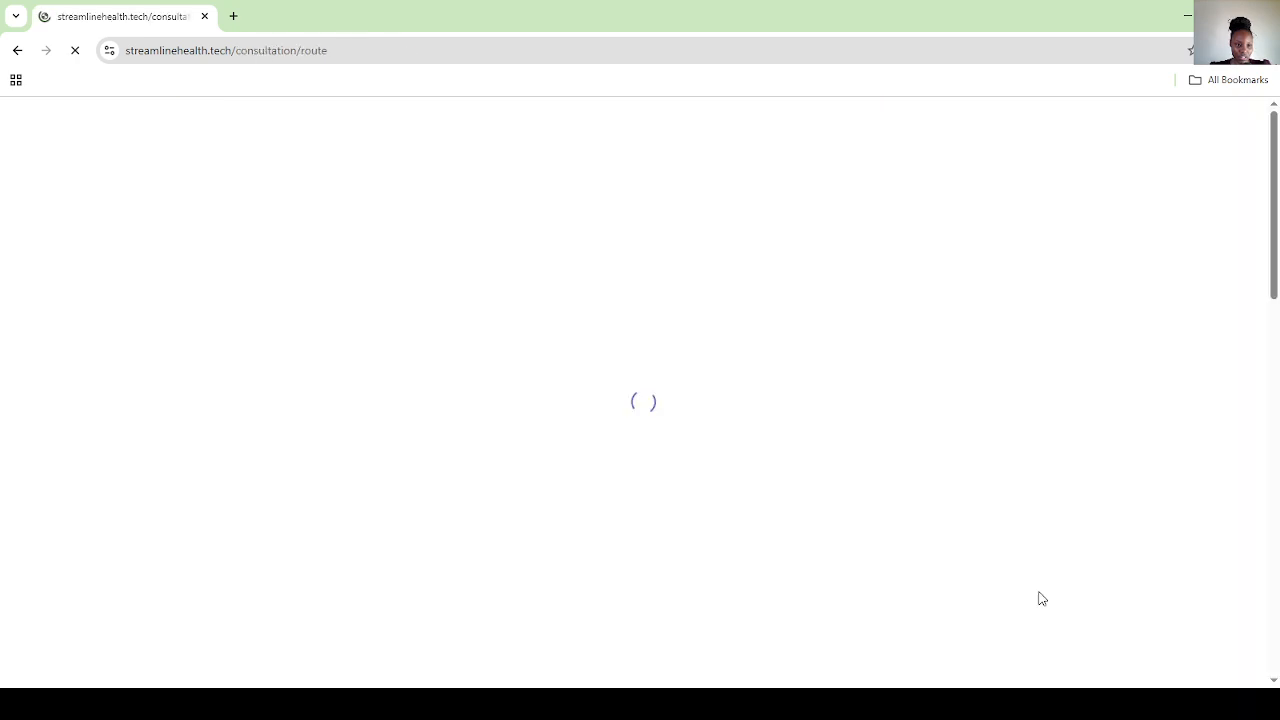
# Open the treatment order for this consultation
pyautogui.scroll(-1, 829, 541)
pyautogui.scroll(-15, 829, 541)
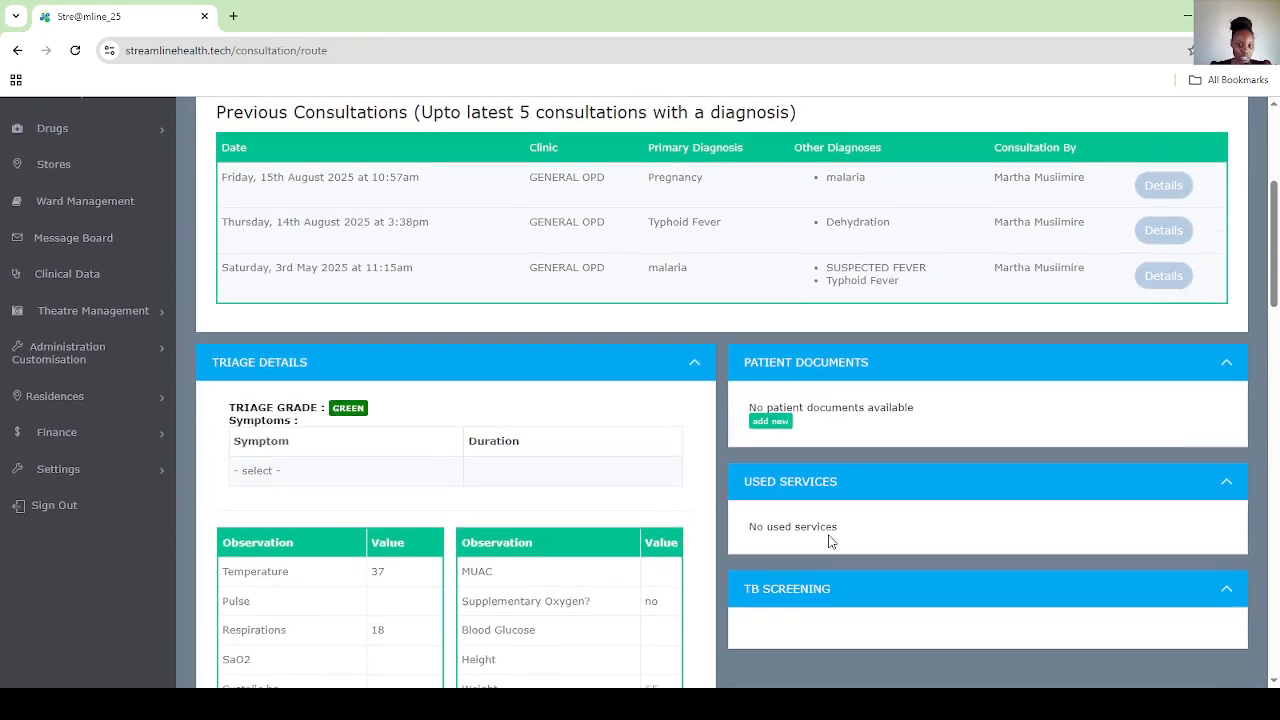
pyautogui.scroll(-4, 829, 541)
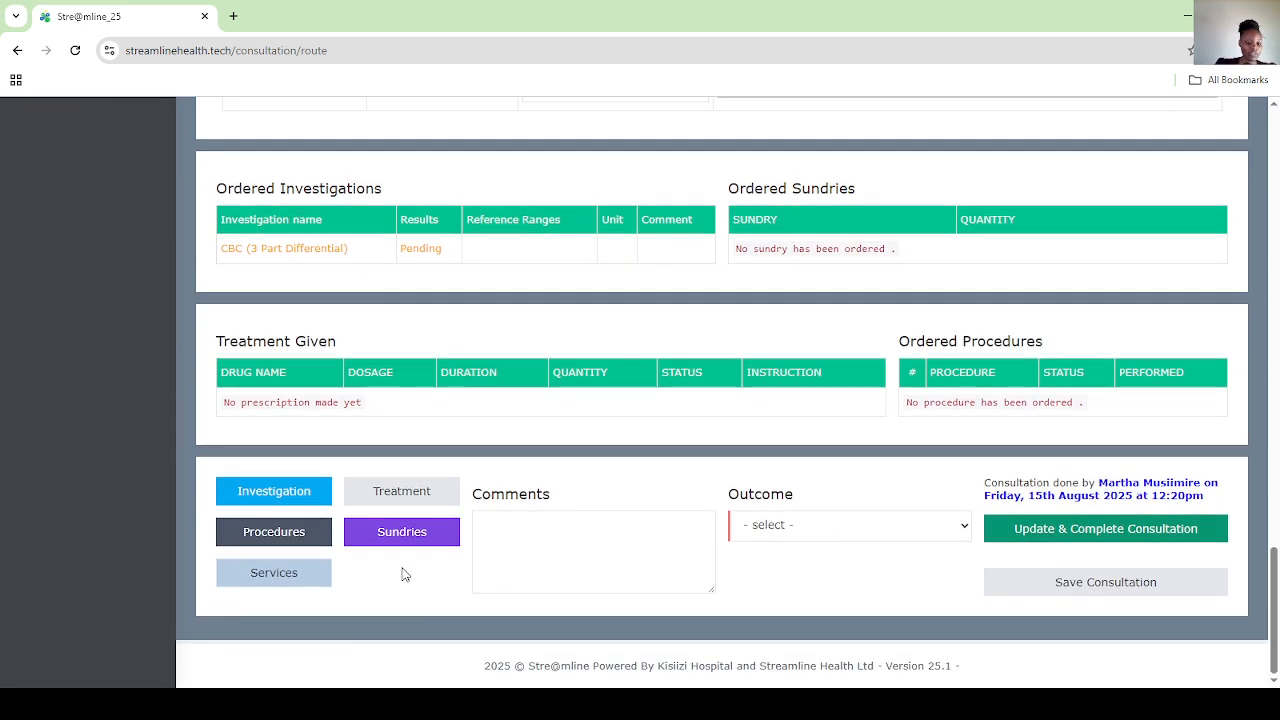
pyautogui.click(424, 505)
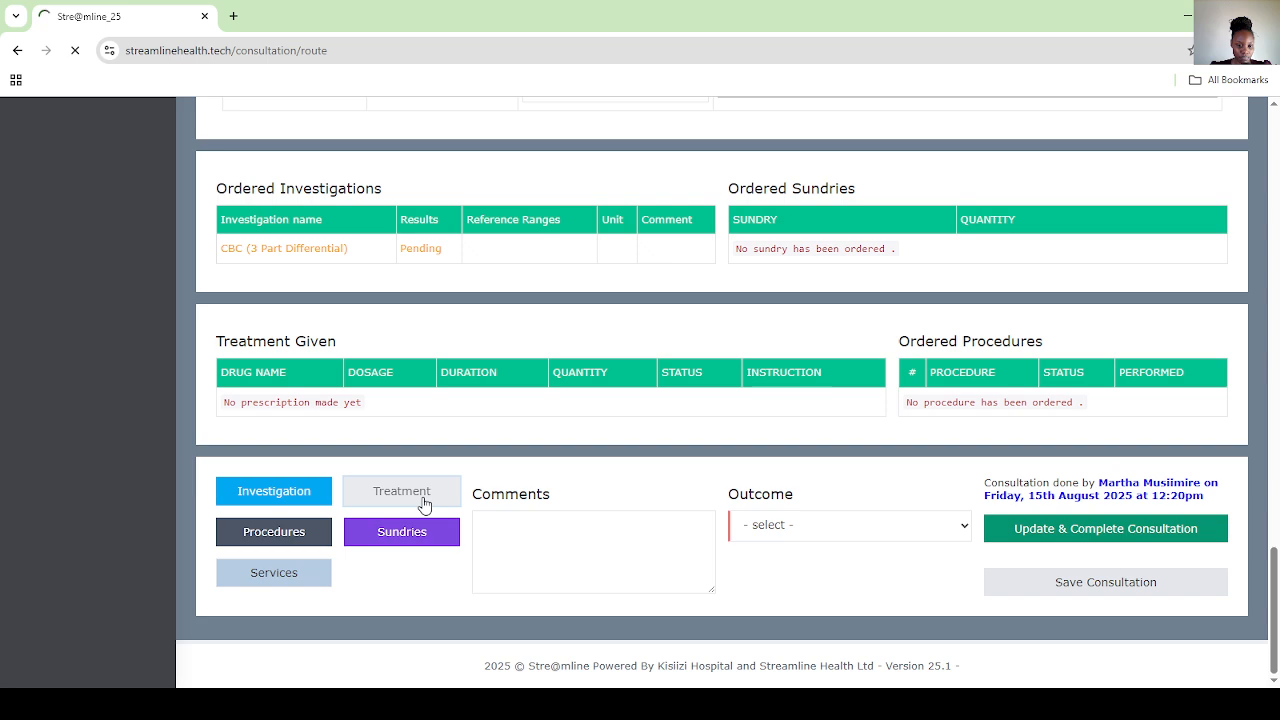
# Search the prescription's drug list for "parace" and select Paracetamol 500mg tablet
pyautogui.scroll(-2, 488, 543)
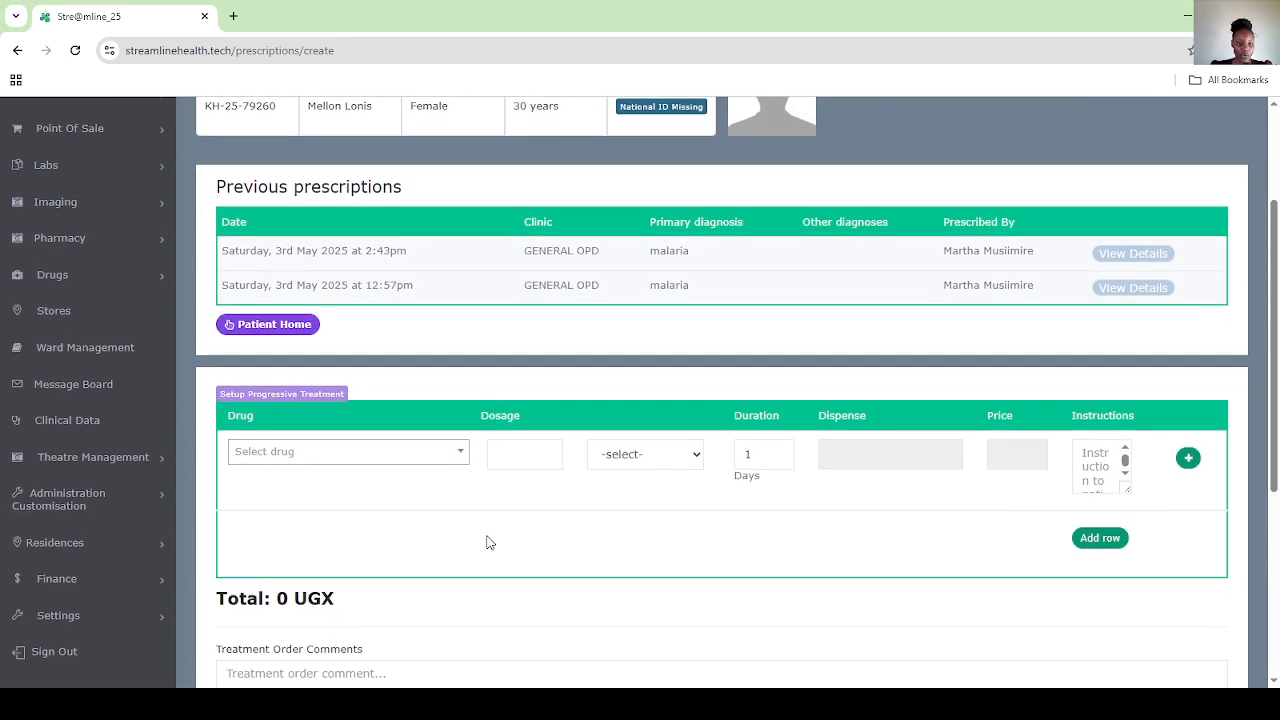
pyautogui.scroll(-1, 489, 540)
pyautogui.scroll(-1, 474, 506)
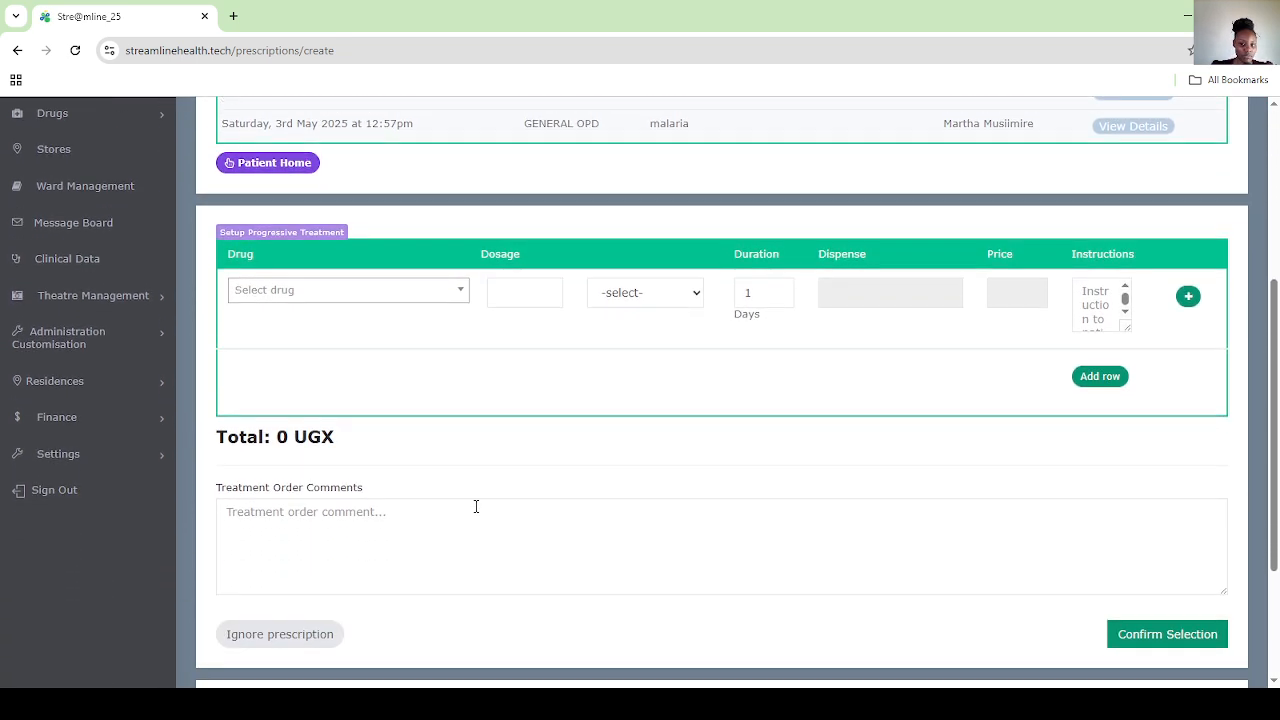
pyautogui.scroll(-1, 420, 414)
pyautogui.scroll(1, 420, 414)
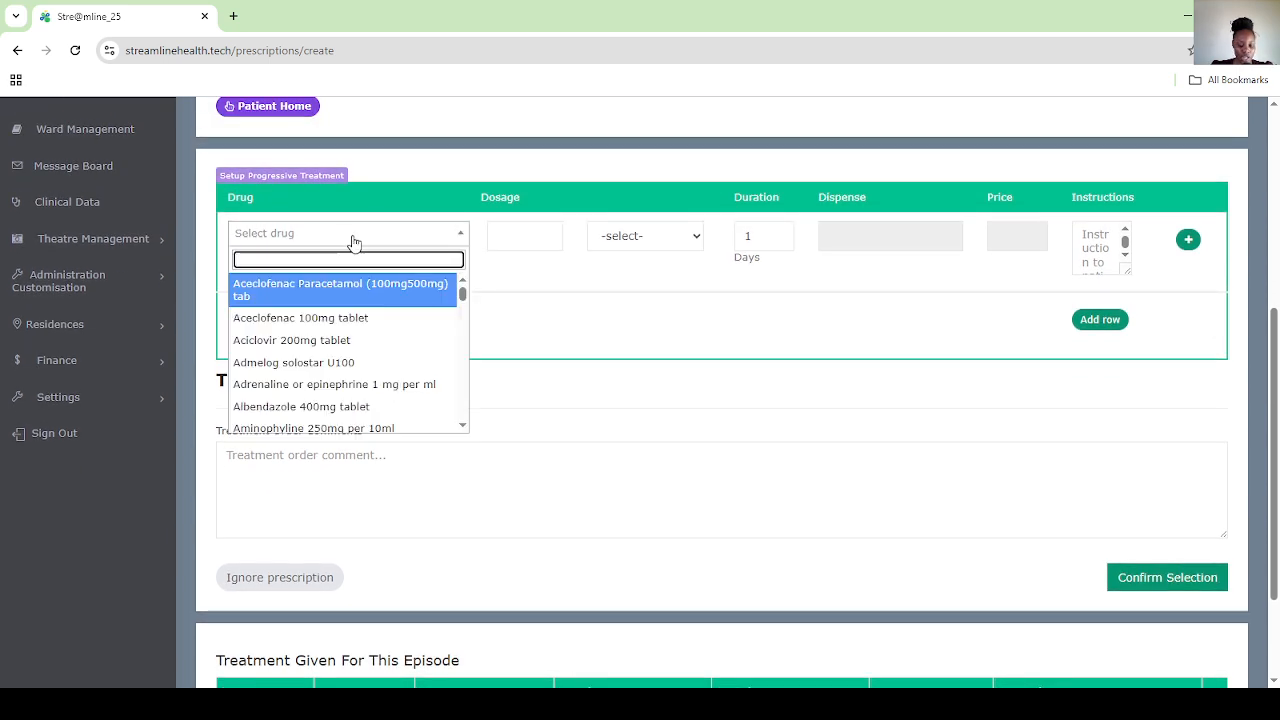
pyautogui.write('para')
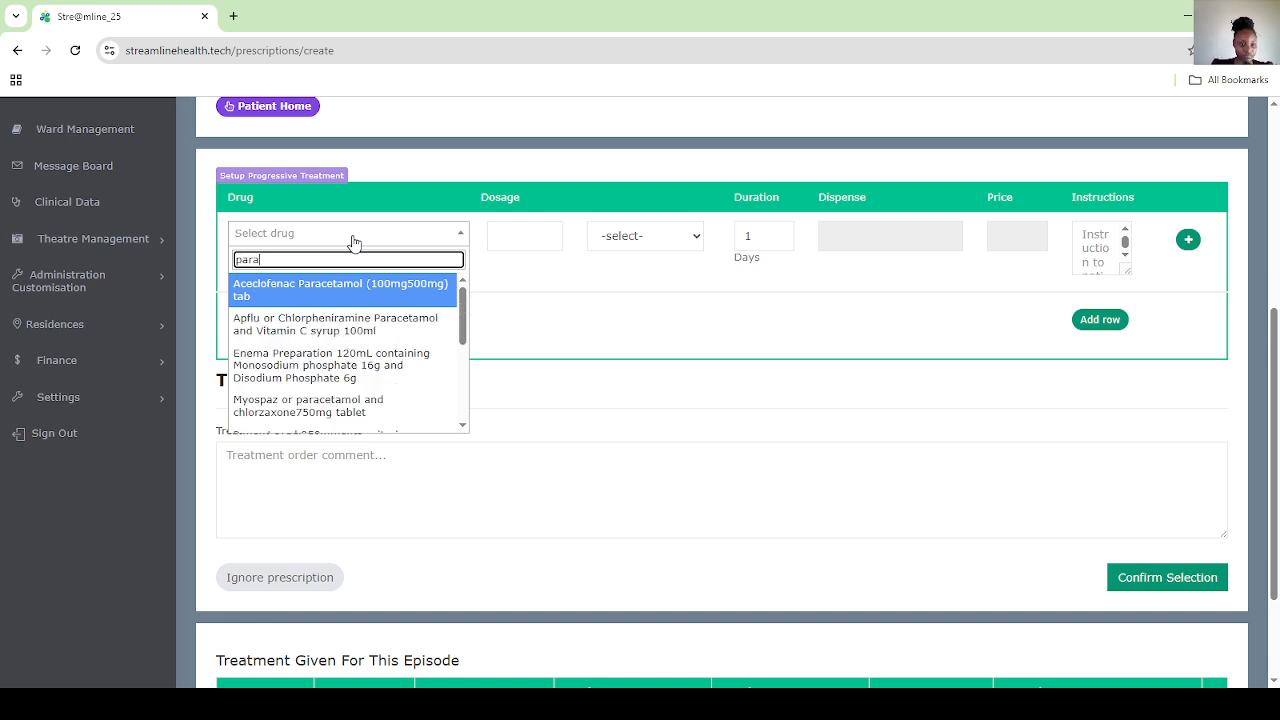
pyautogui.write('ce')
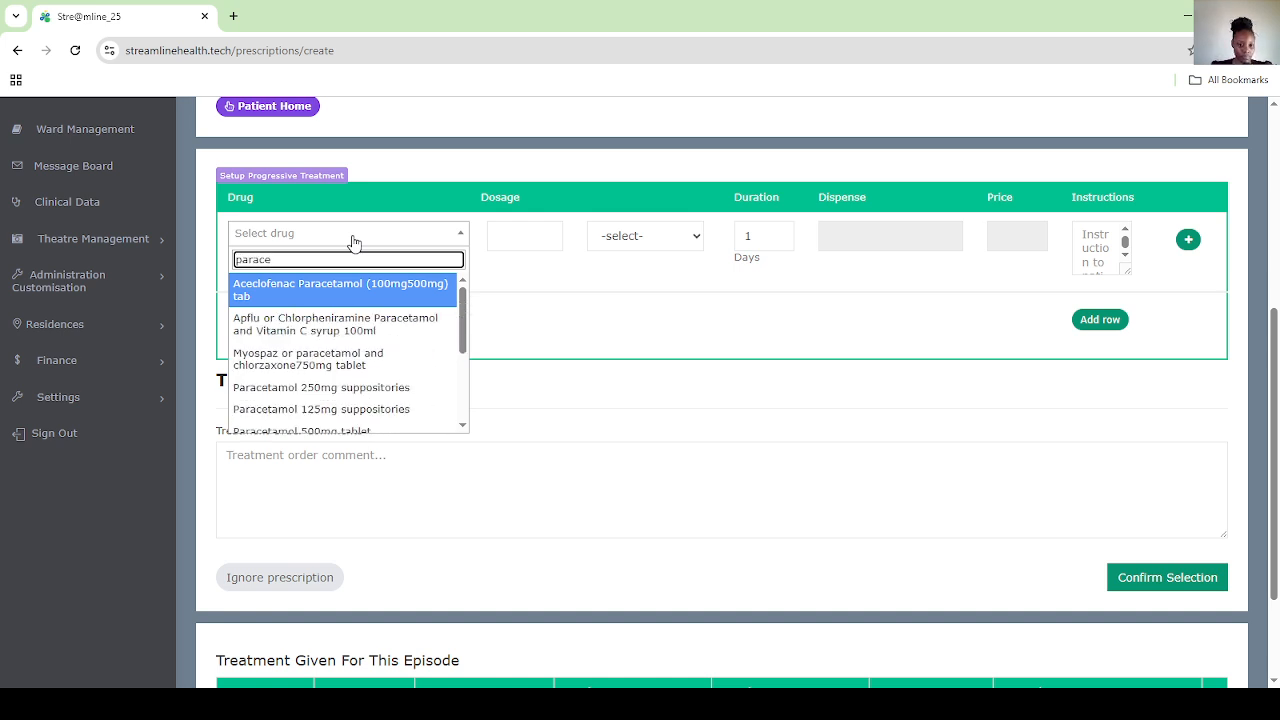
pyautogui.scroll(-1, 343, 362)
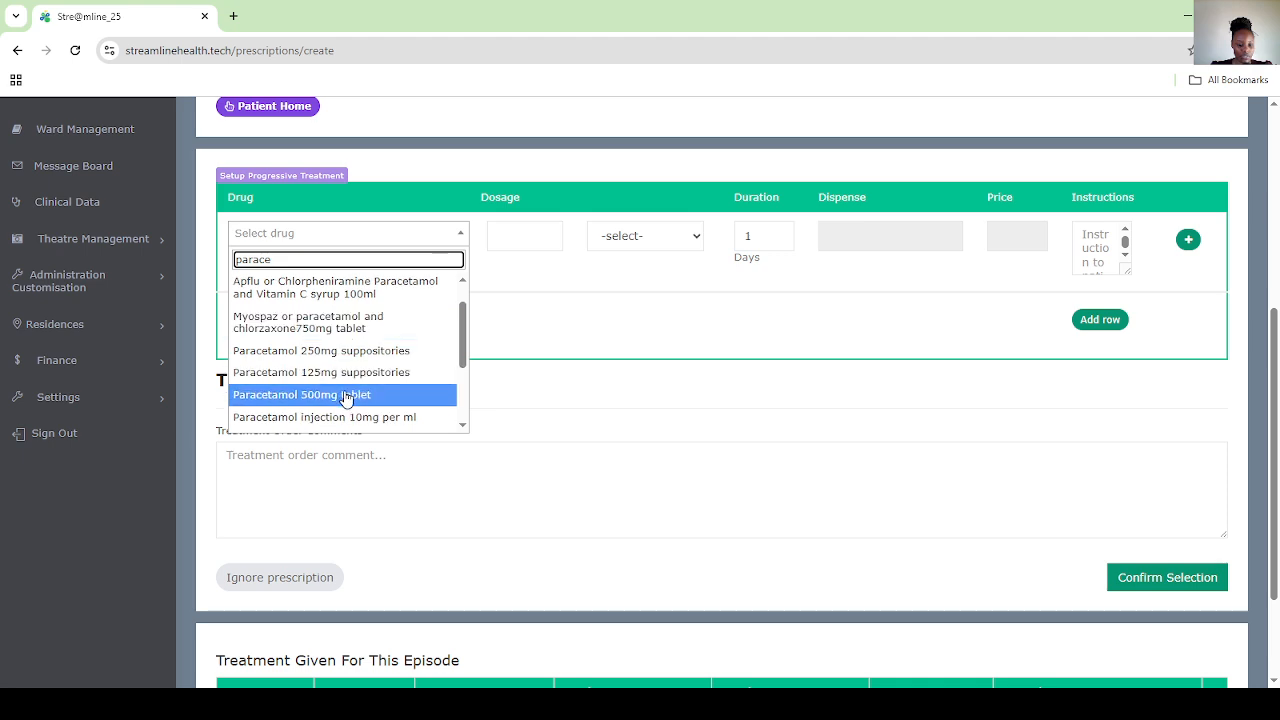
pyautogui.click(345, 395)
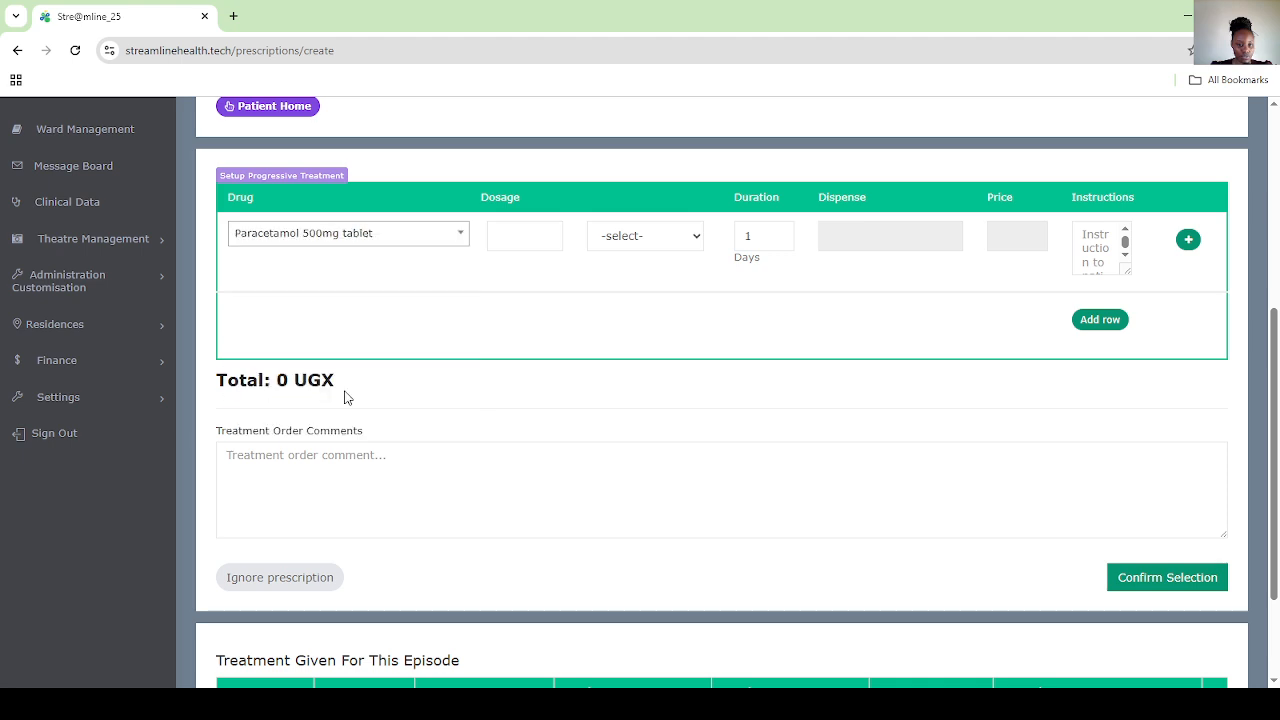
# Set the paracetamol dosage to 1000 mg, three times a day
pyautogui.click(516, 237)
pyautogui.write('1')
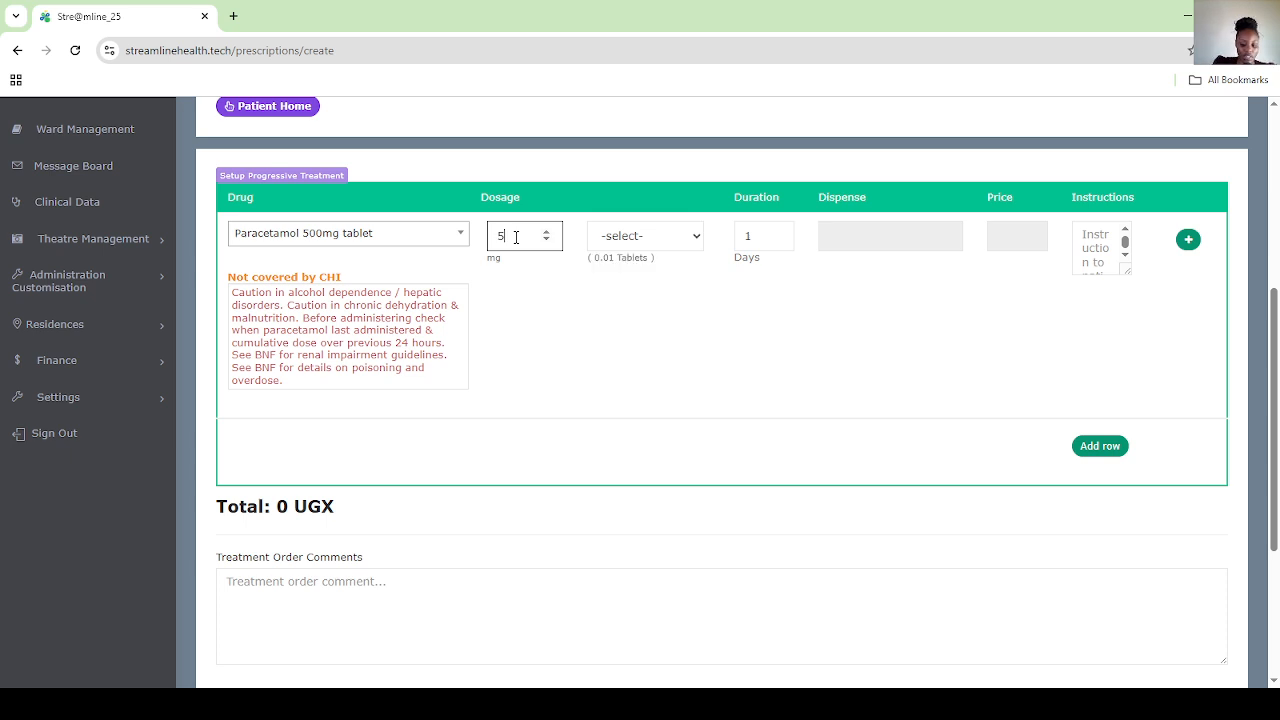
pyautogui.press('BackSpace')
pyautogui.write('1000')
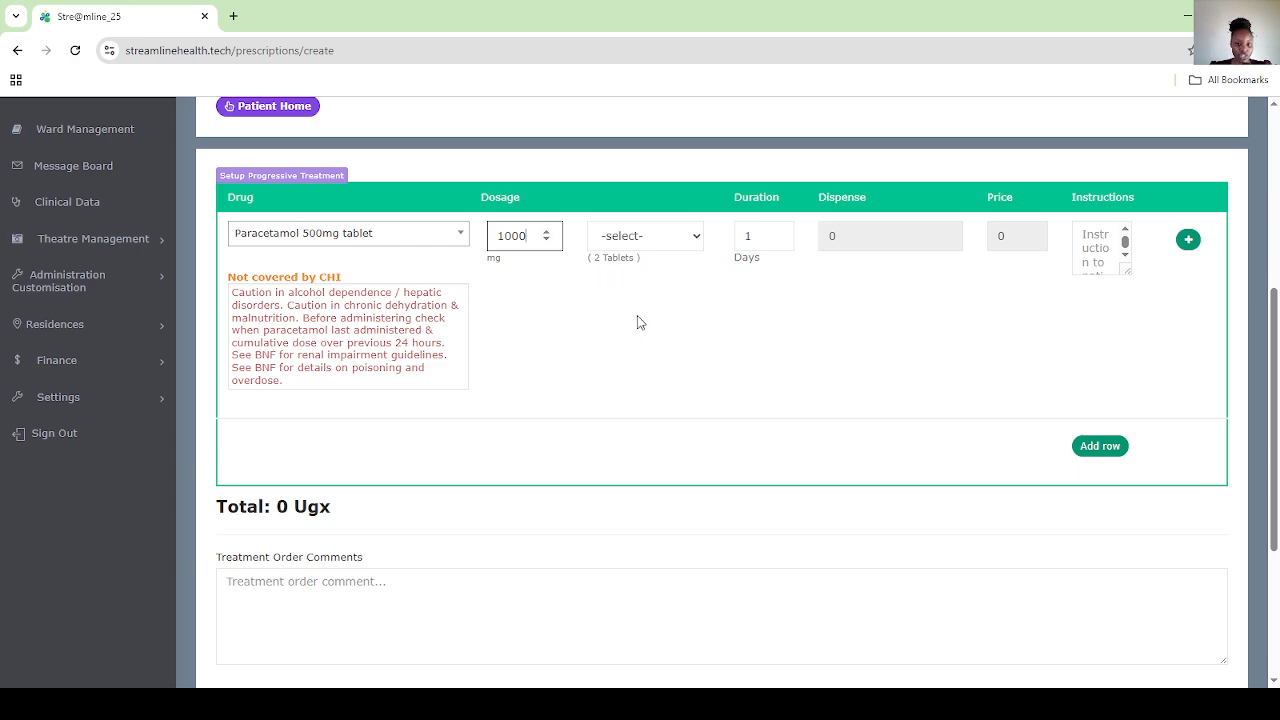
pyautogui.press('Tab')
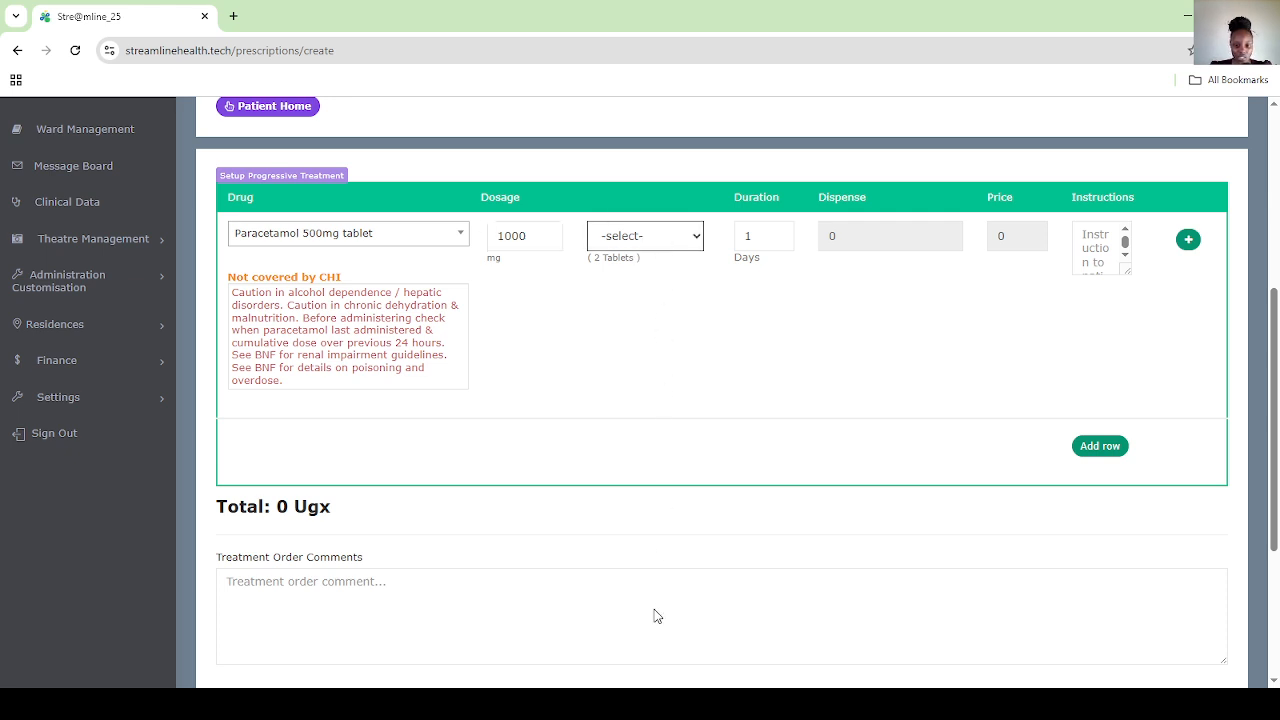
pyautogui.click(682, 601)
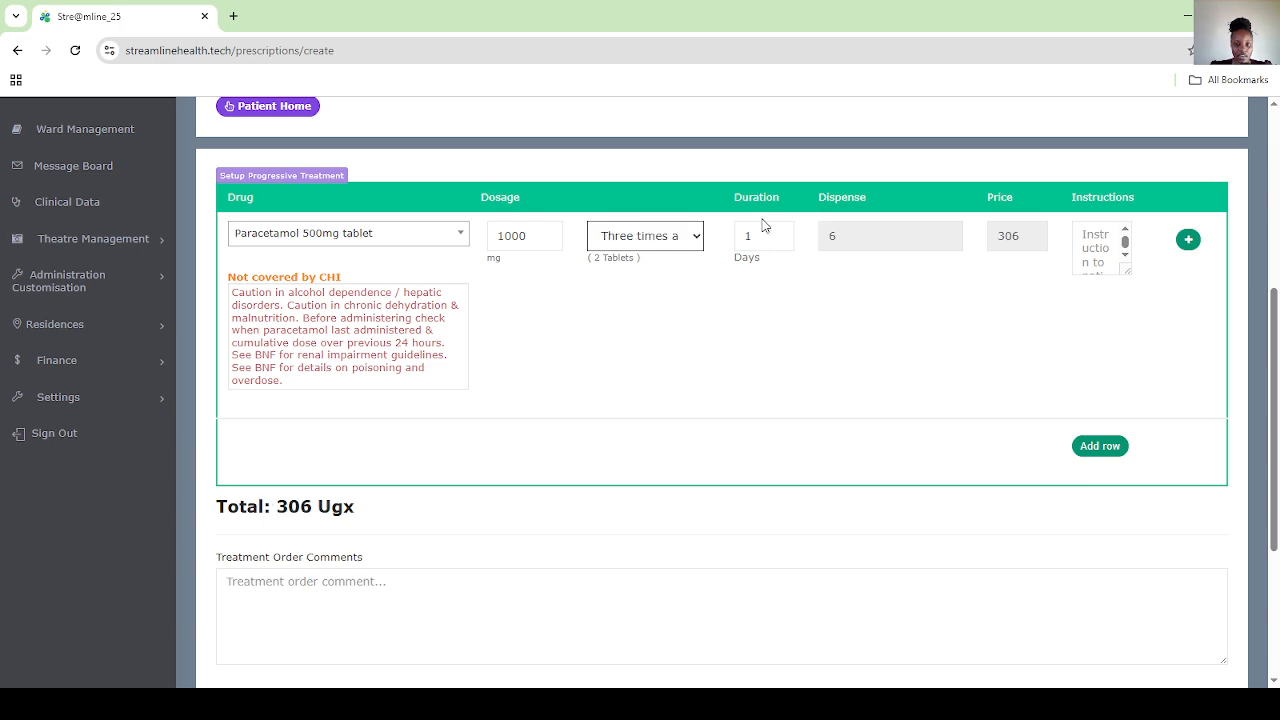
# Set the paracetamol duration to 3 days and enter the instruction "Take with water"
pyautogui.click(763, 227)
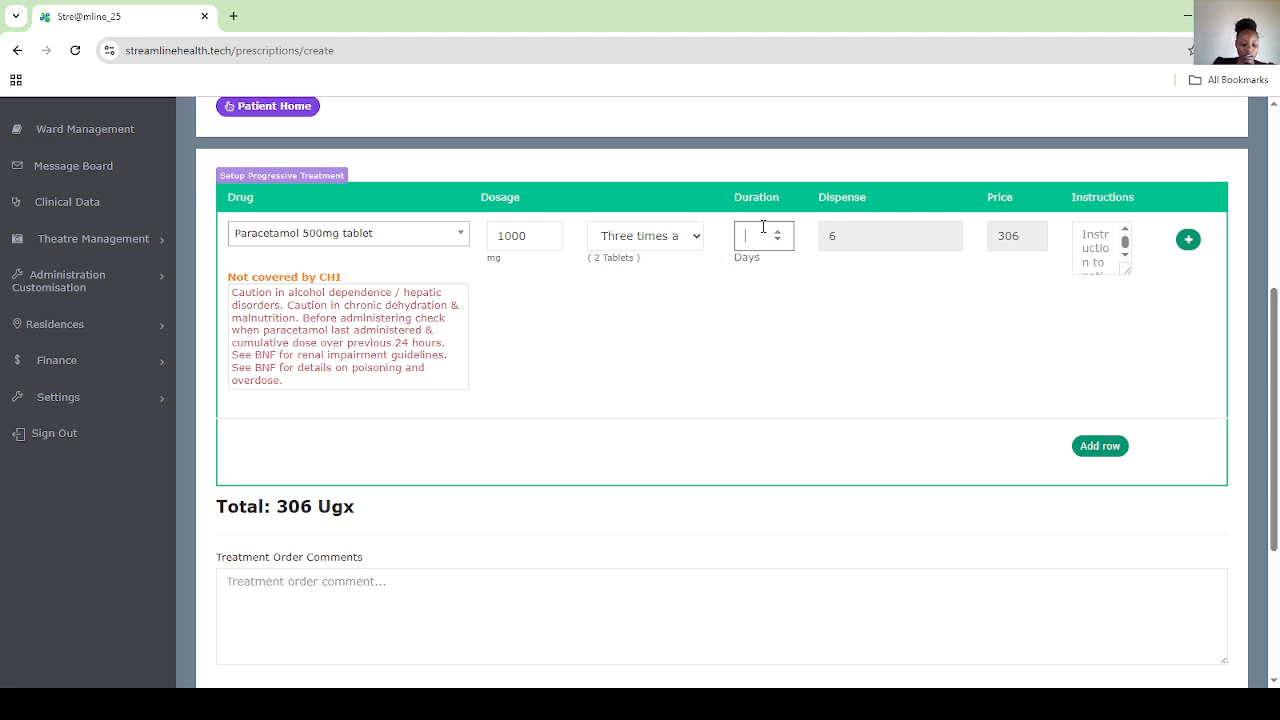
pyautogui.press('BackSpace')
pyautogui.write('3')
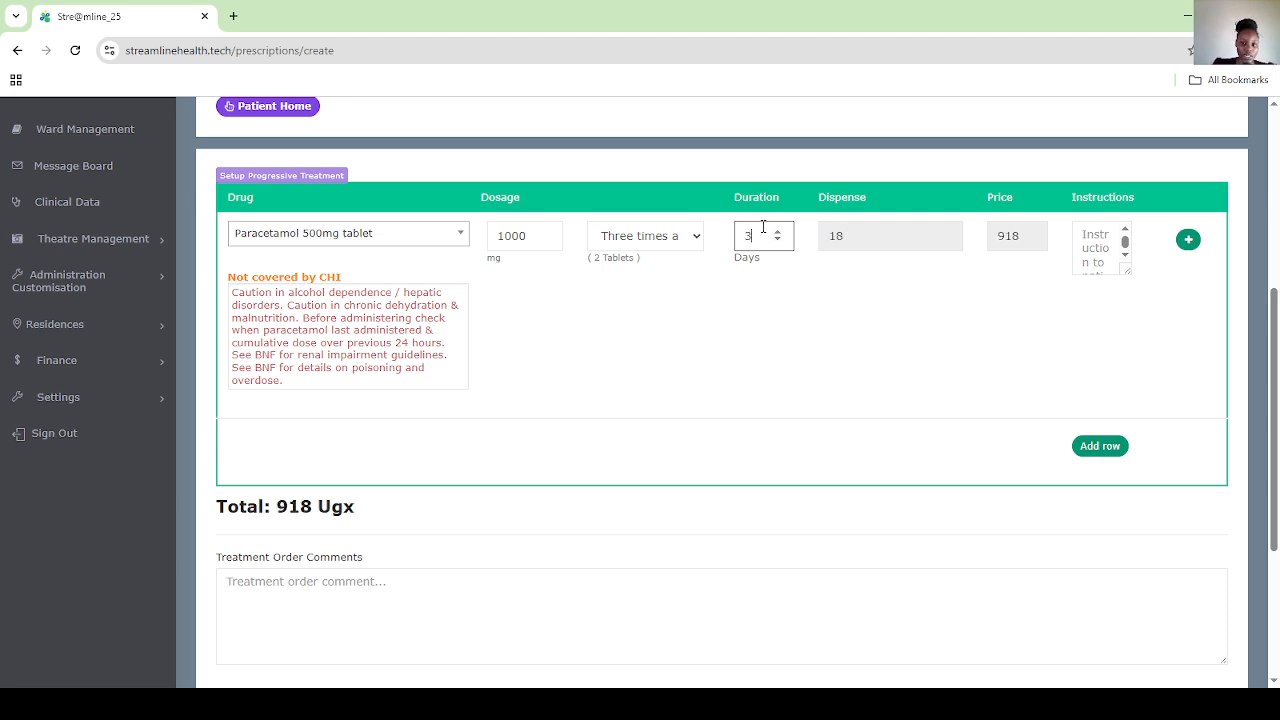
pyautogui.click(881, 315)
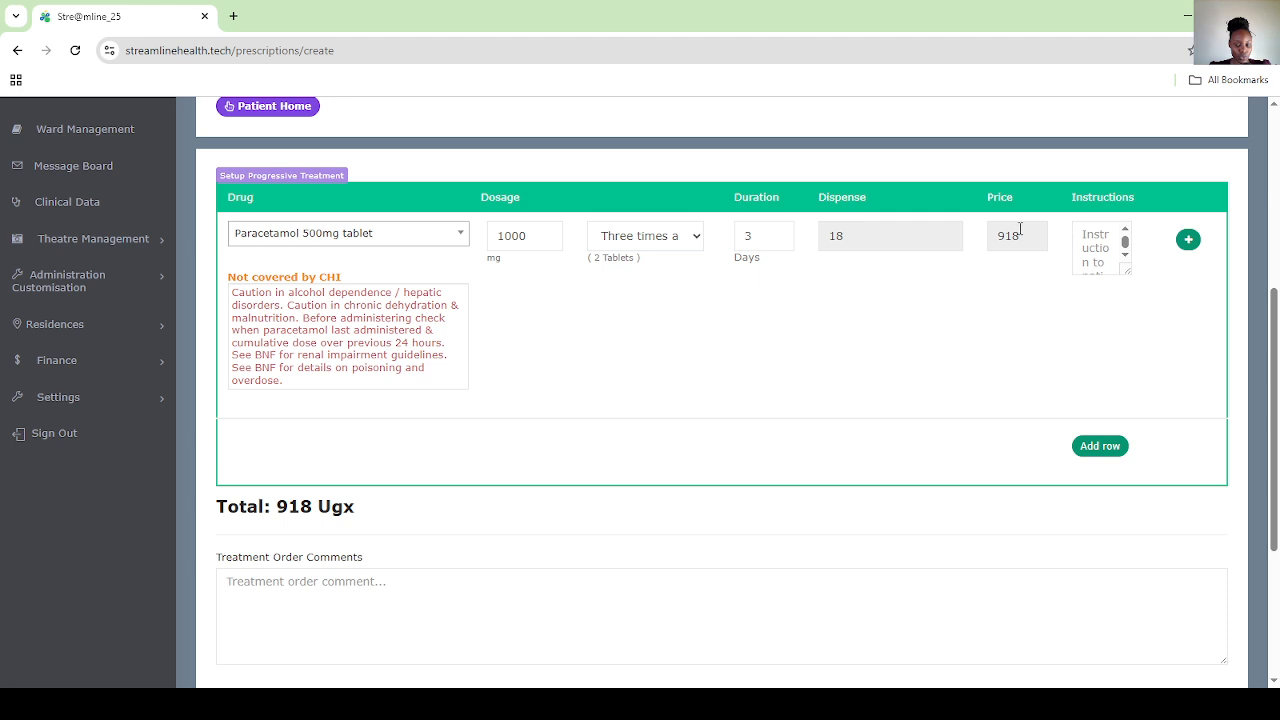
pyautogui.click(1095, 247)
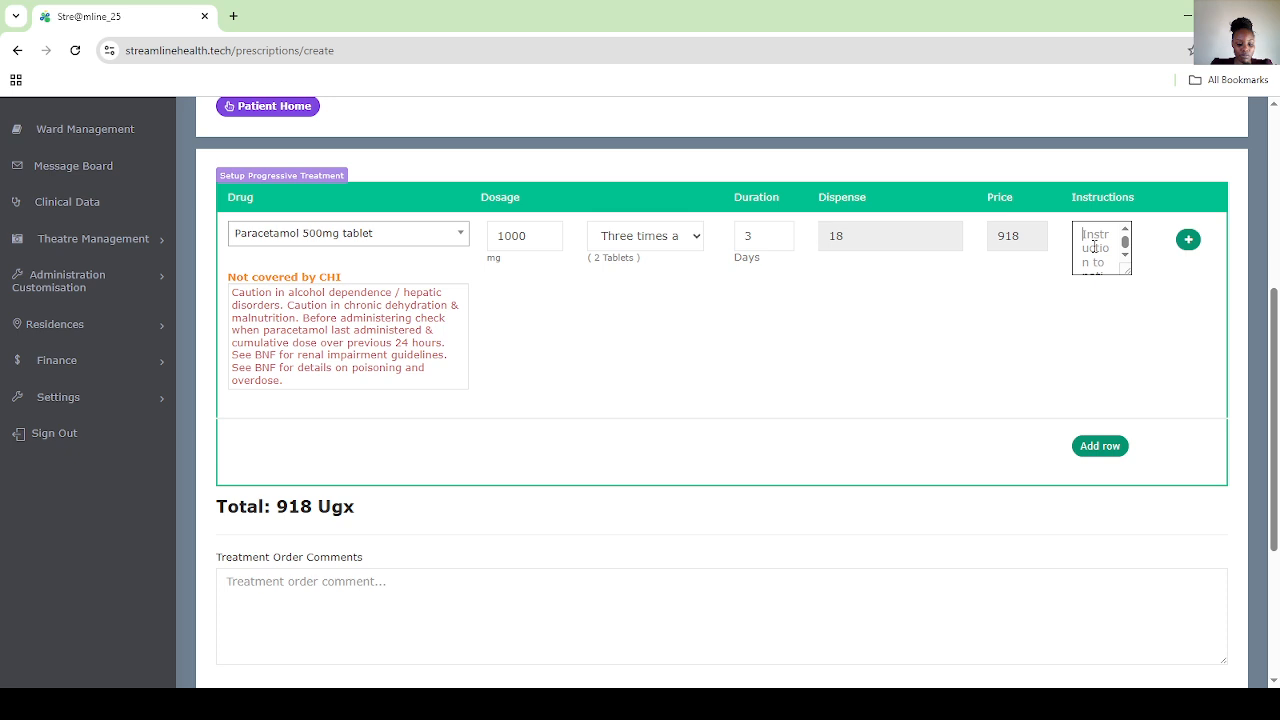
pyautogui.write('Take w')
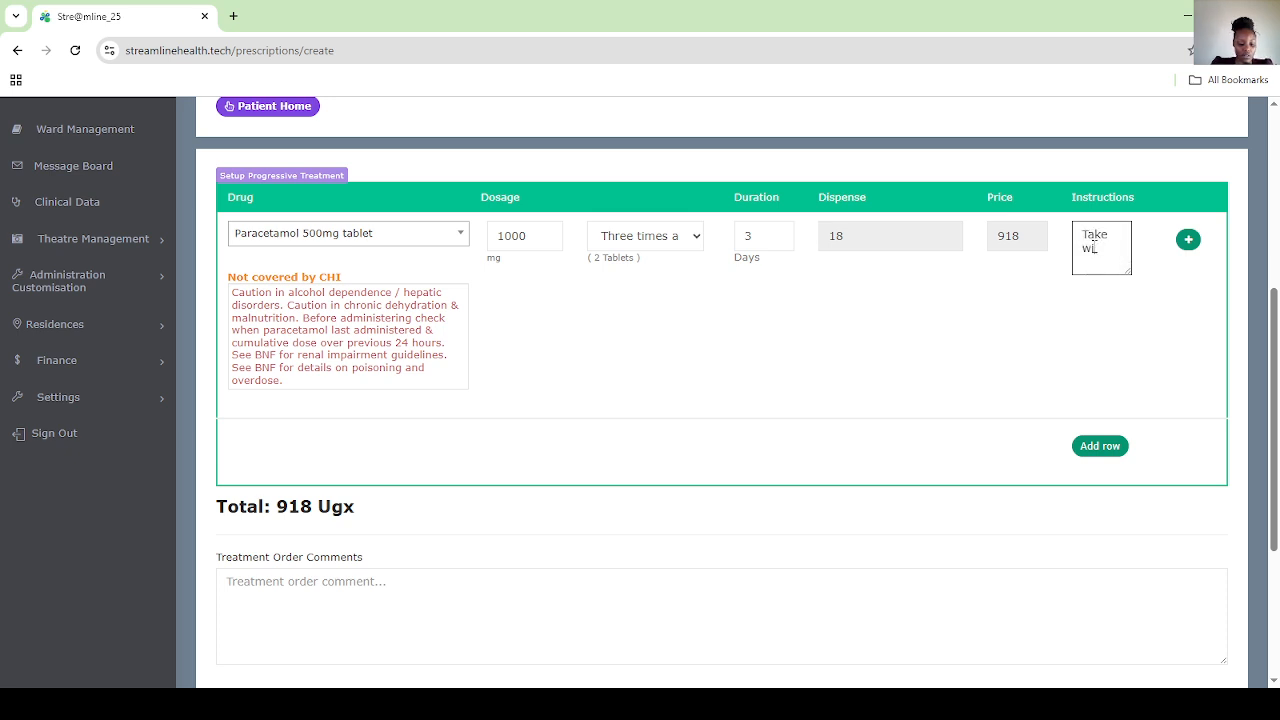
pyautogui.write('ith water')
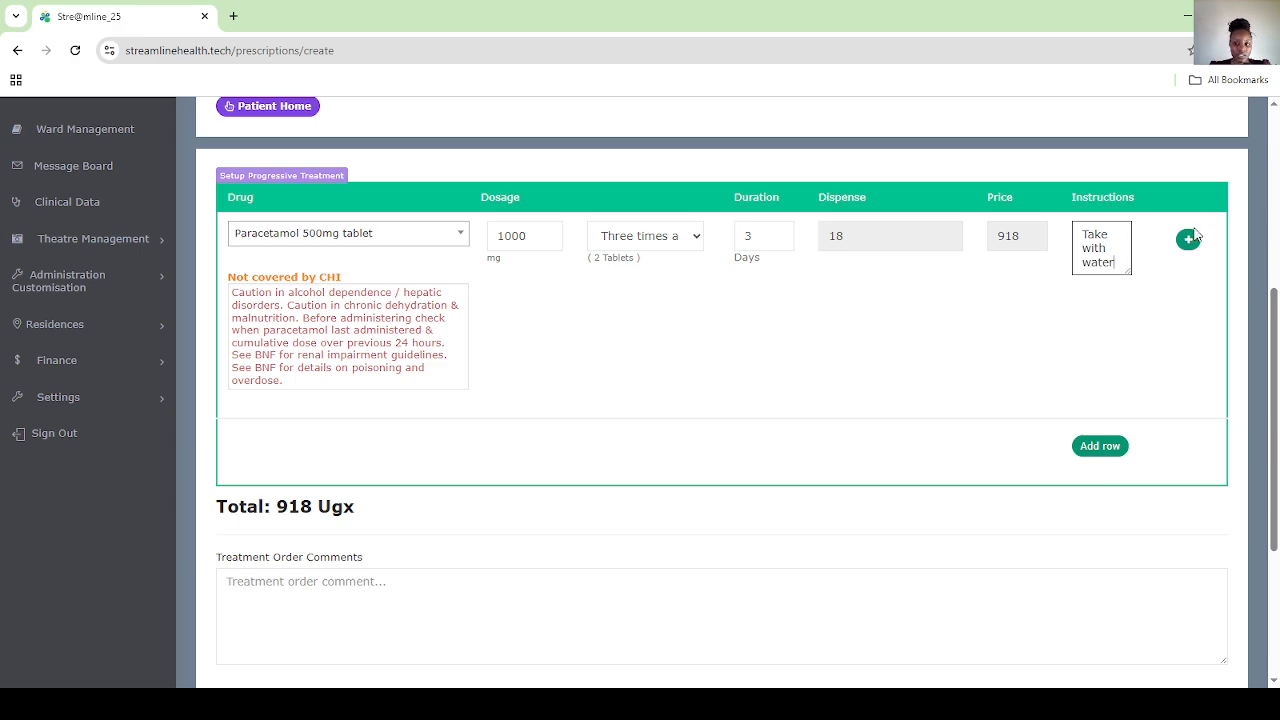
# Add a second drug row to the prescription and select Aciclovir 200mg tablet
pyautogui.click(1104, 455)
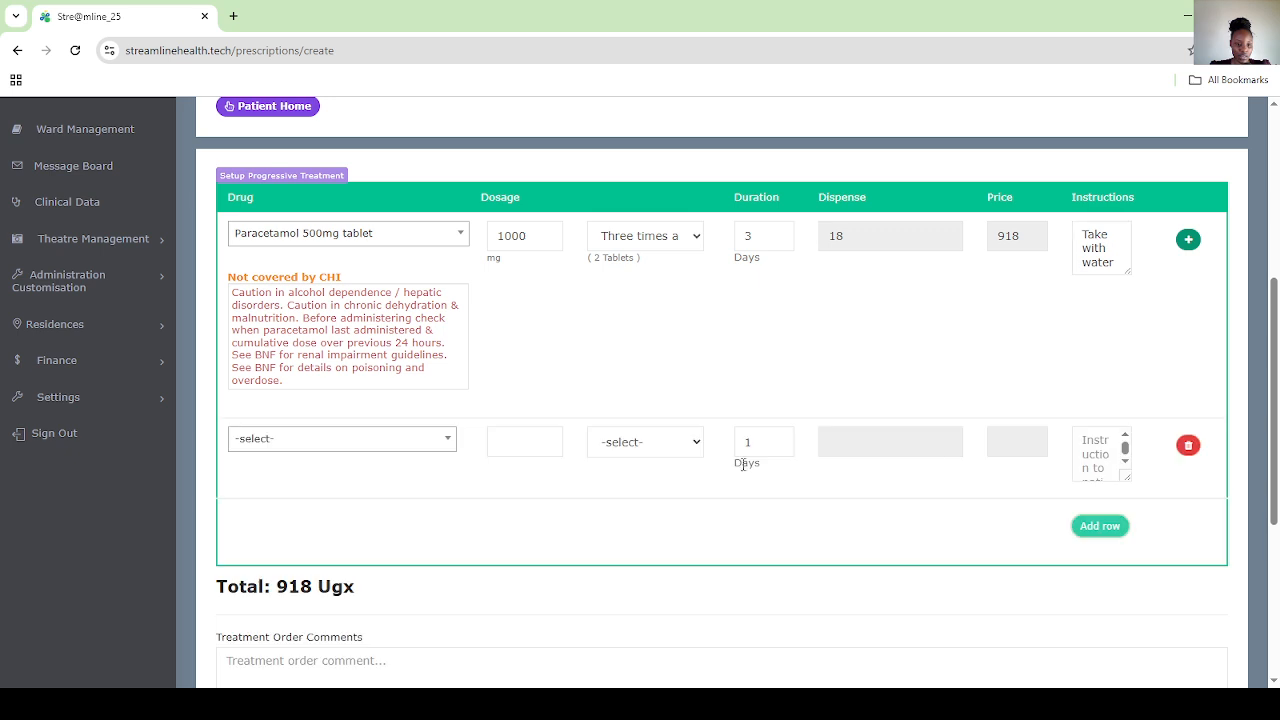
pyautogui.click(364, 444)
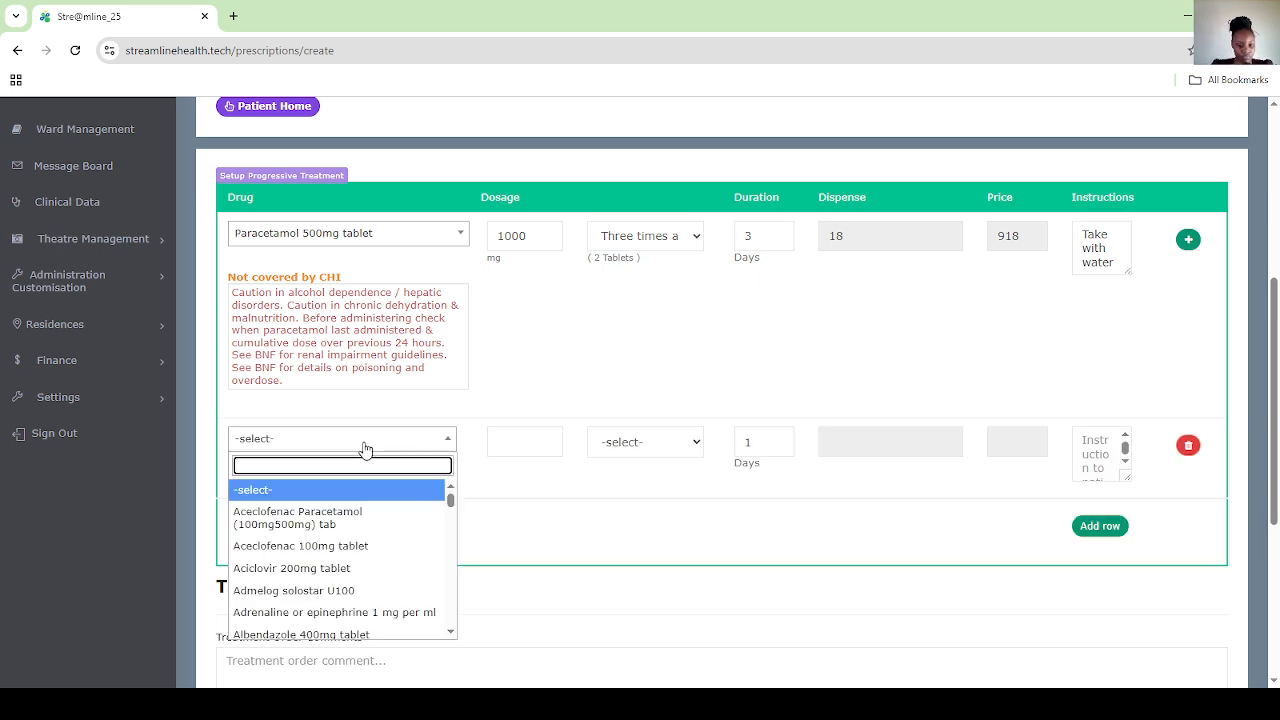
pyautogui.click(330, 568)
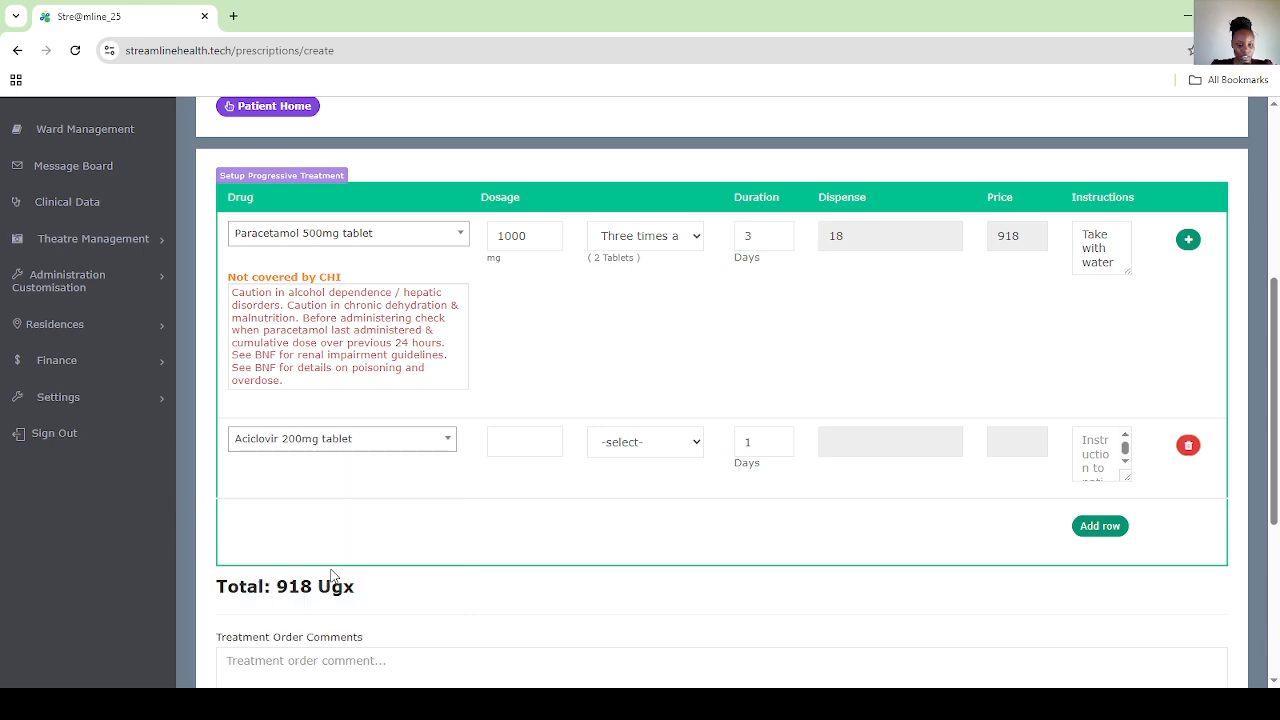
# Set the aciclovir dosage to 200 mg twice daily for a duration of 4 days
pyautogui.click(512, 448)
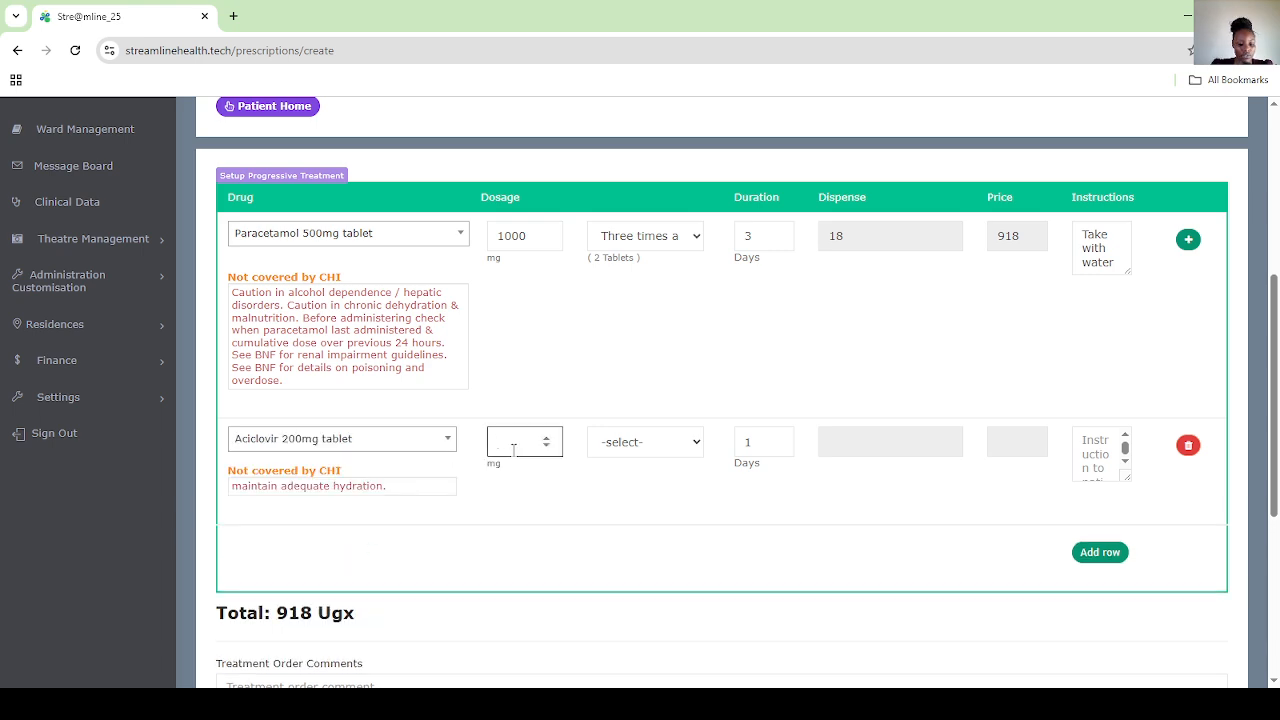
pyautogui.write('200')
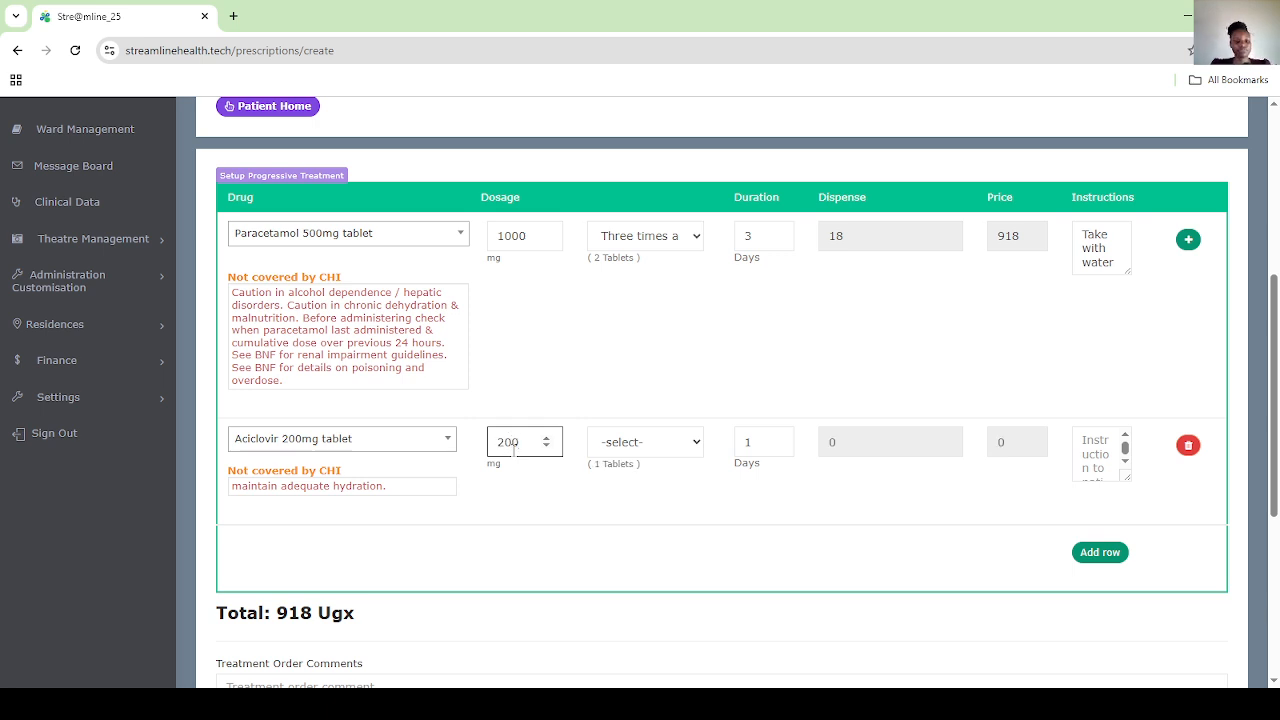
pyautogui.click(630, 448)
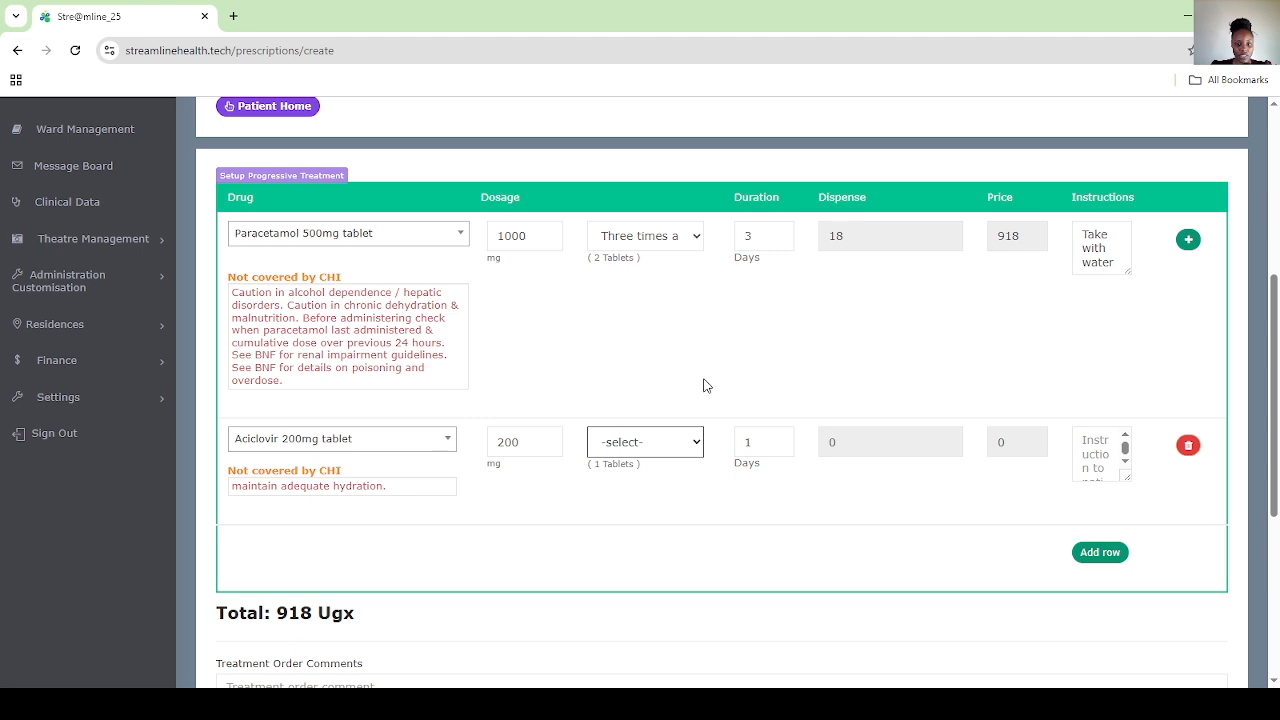
pyautogui.click(658, 401)
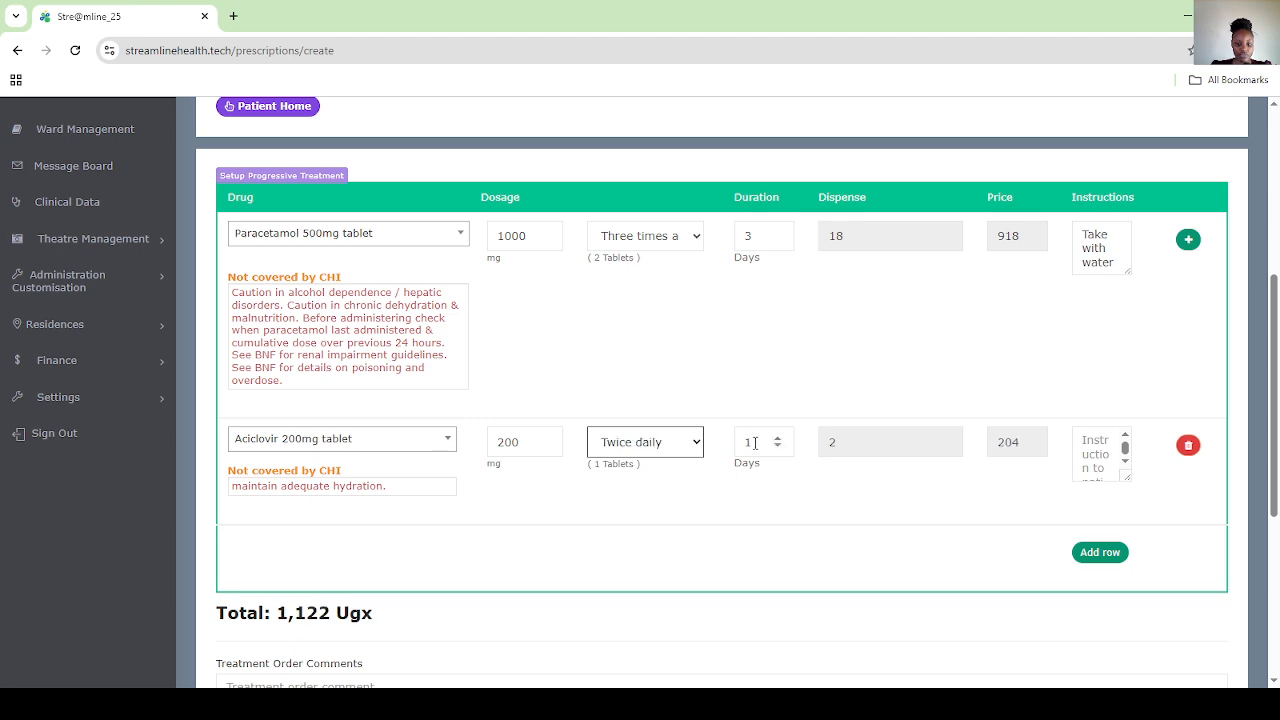
pyautogui.click(756, 442)
pyautogui.press('BackSpace')
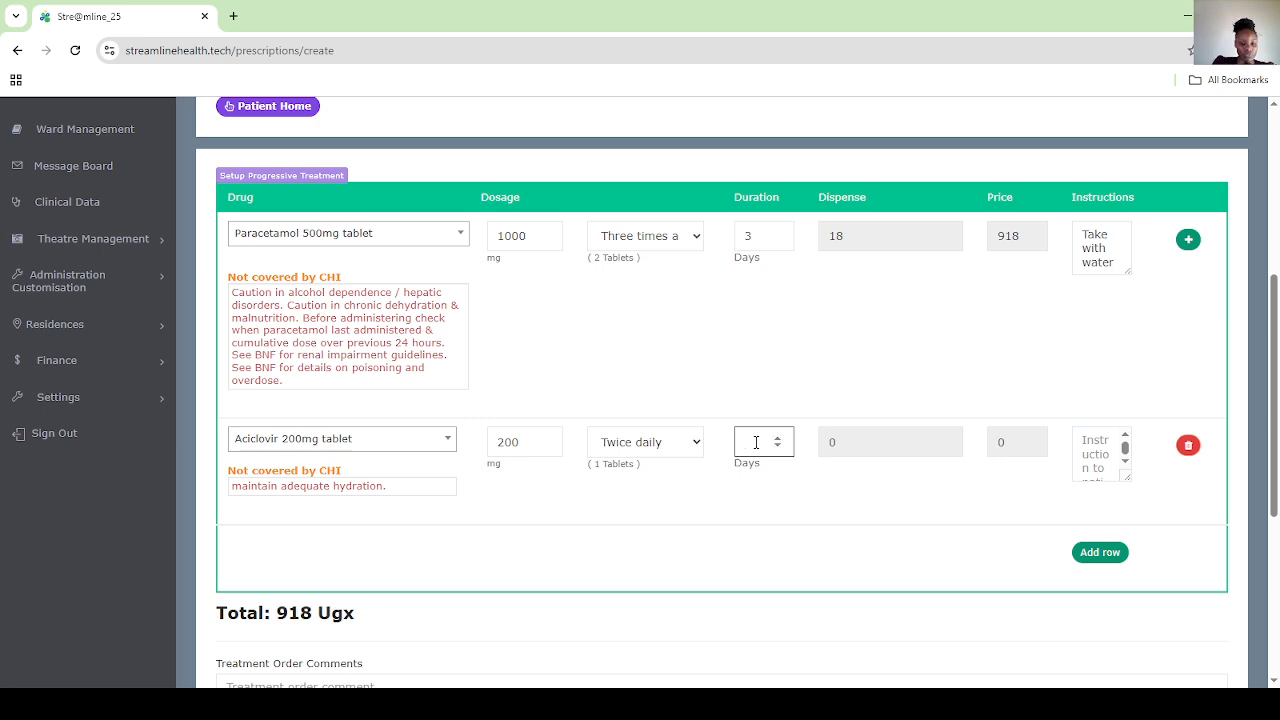
pyautogui.write('4')
pyautogui.click(865, 480)
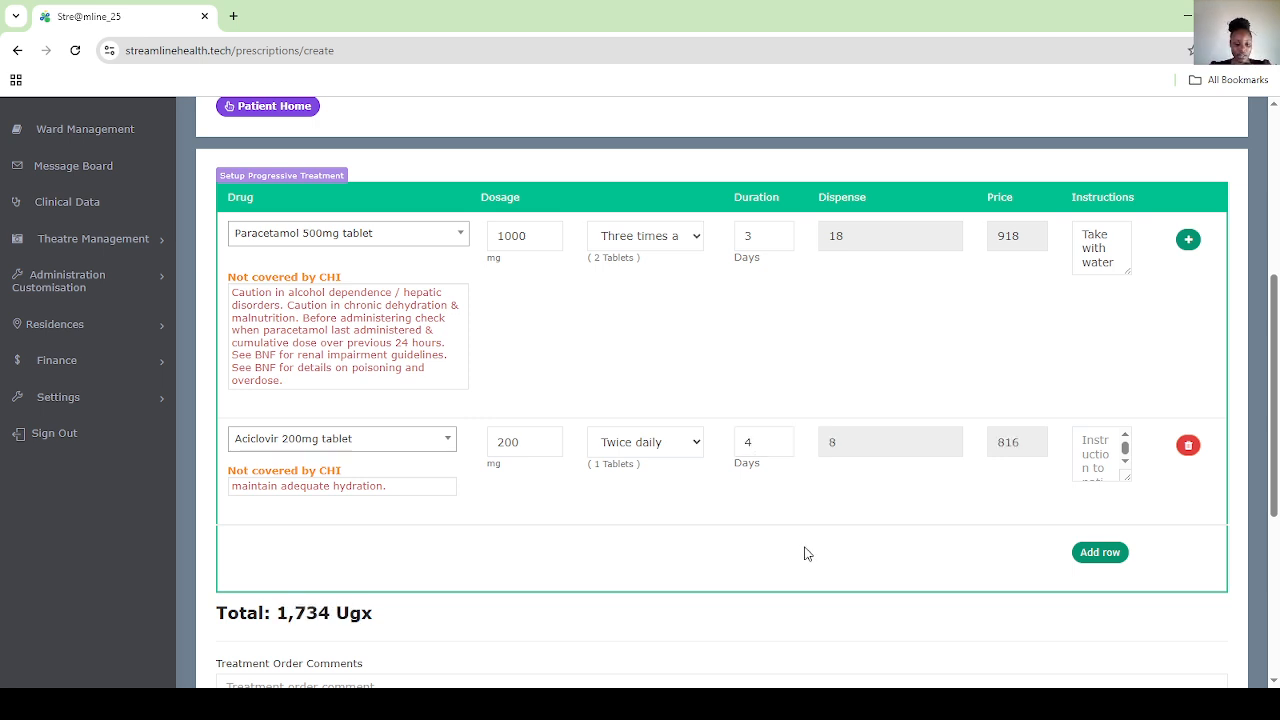
pyautogui.scroll(-3, 808, 553)
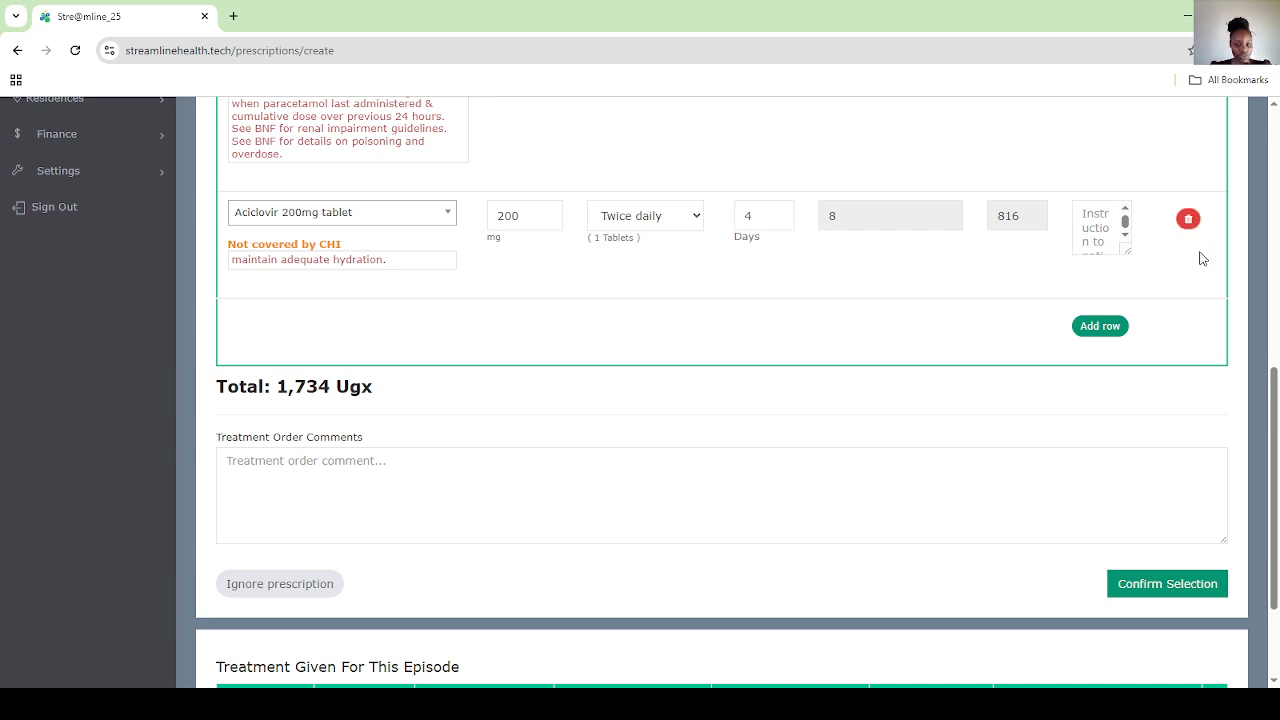
pyautogui.scroll(-1, 711, 569)
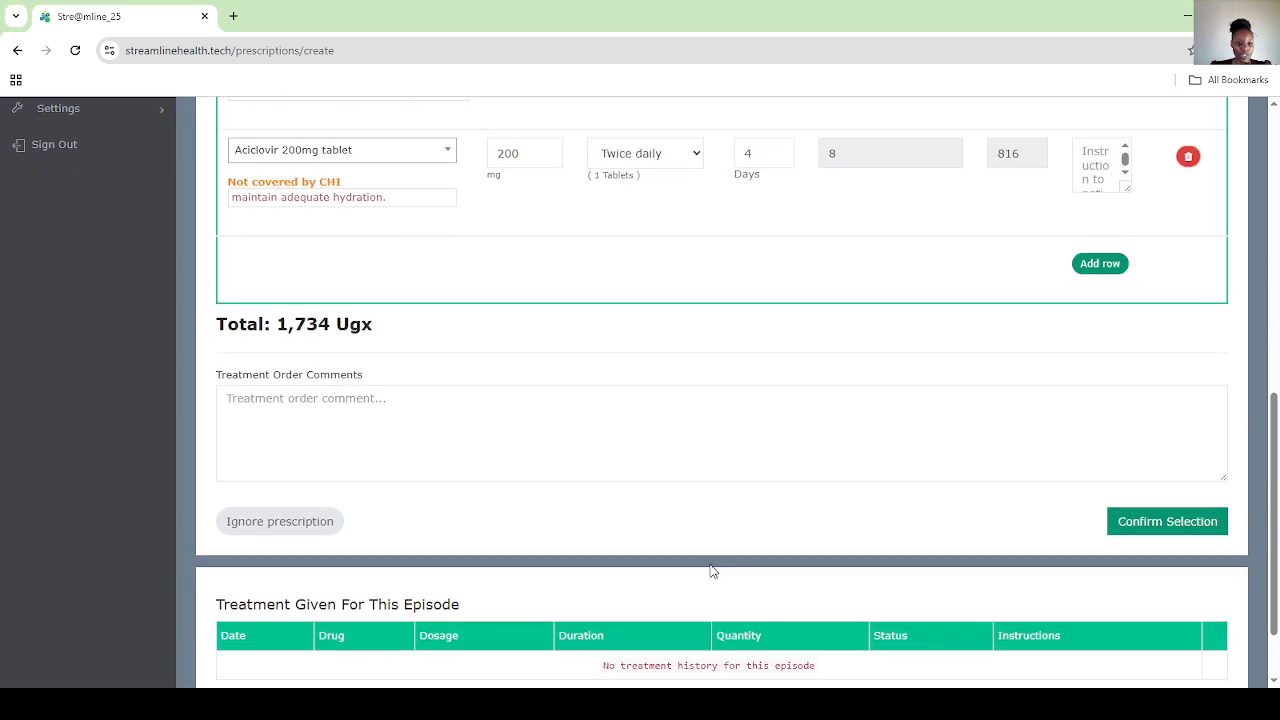
# Confirm the two selected drugs and complete the prescription
pyautogui.click(507, 416)
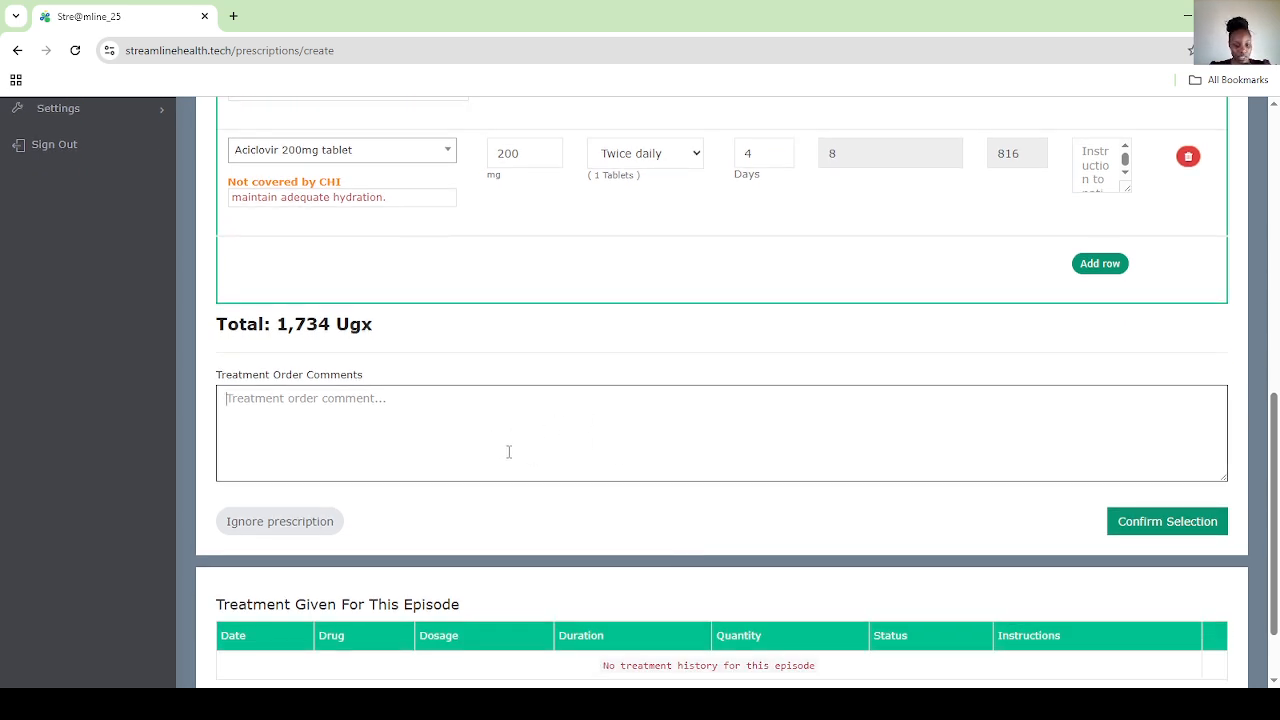
pyautogui.scroll(-1, 537, 446)
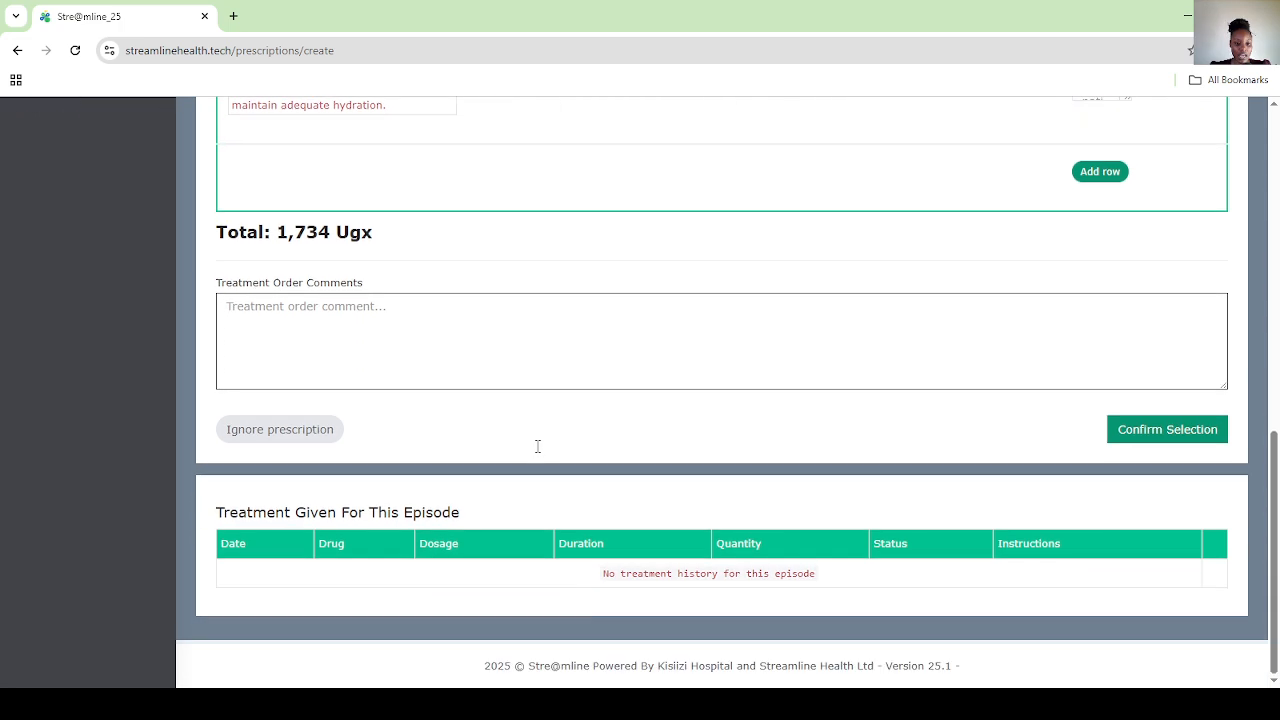
pyautogui.click(1152, 437)
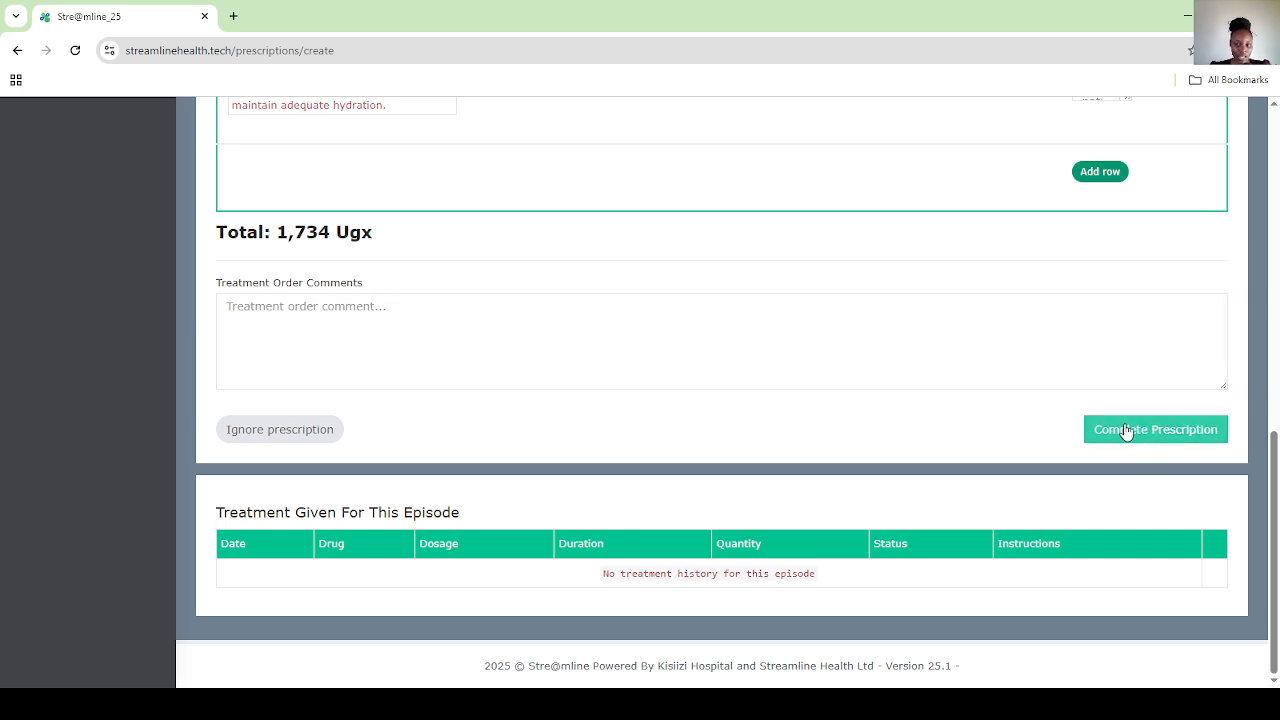
pyautogui.click(1137, 437)
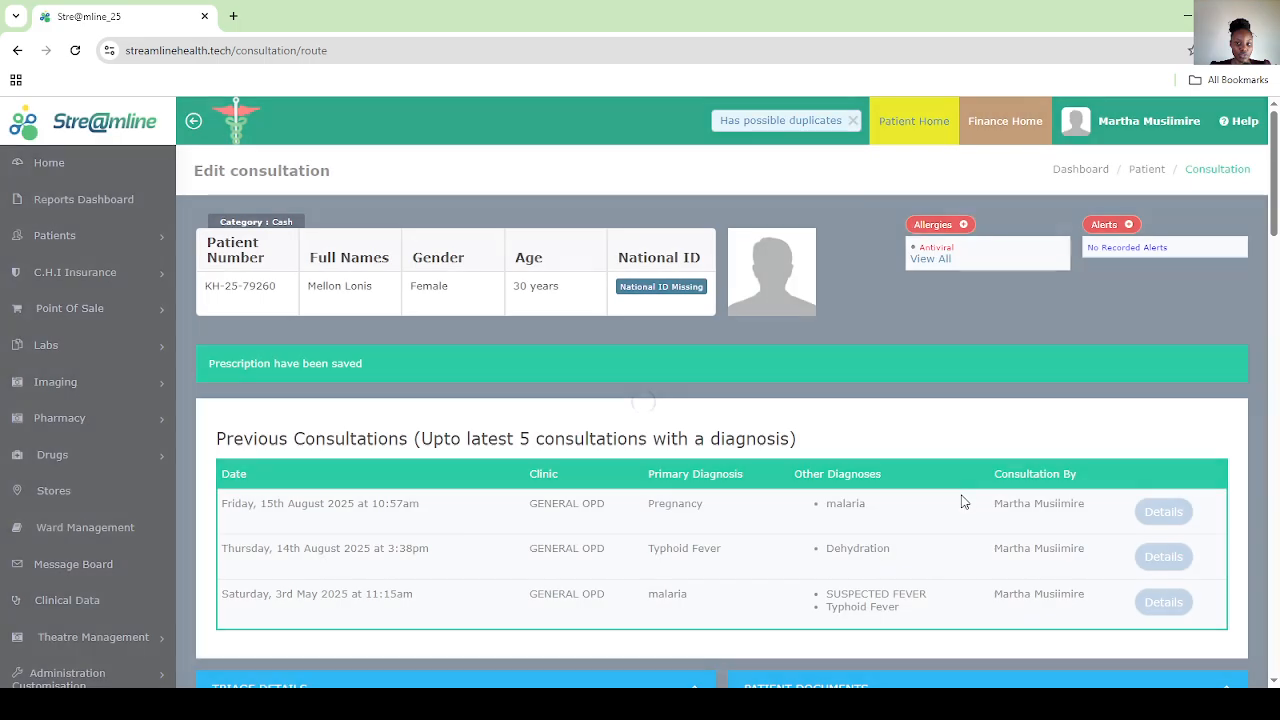
# Start a procedure order from the consultation and select Abdominal perineal Resection as the procedure
pyautogui.scroll(-15, 742, 518)
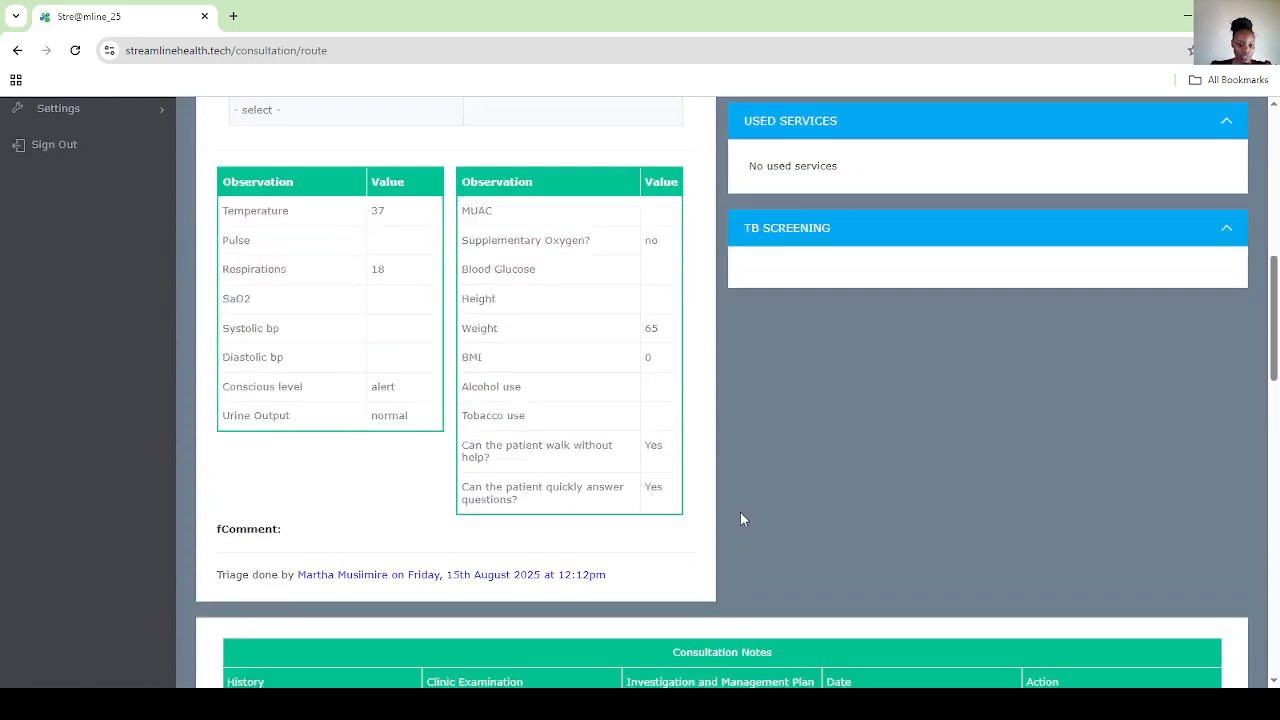
pyautogui.scroll(-6, 742, 518)
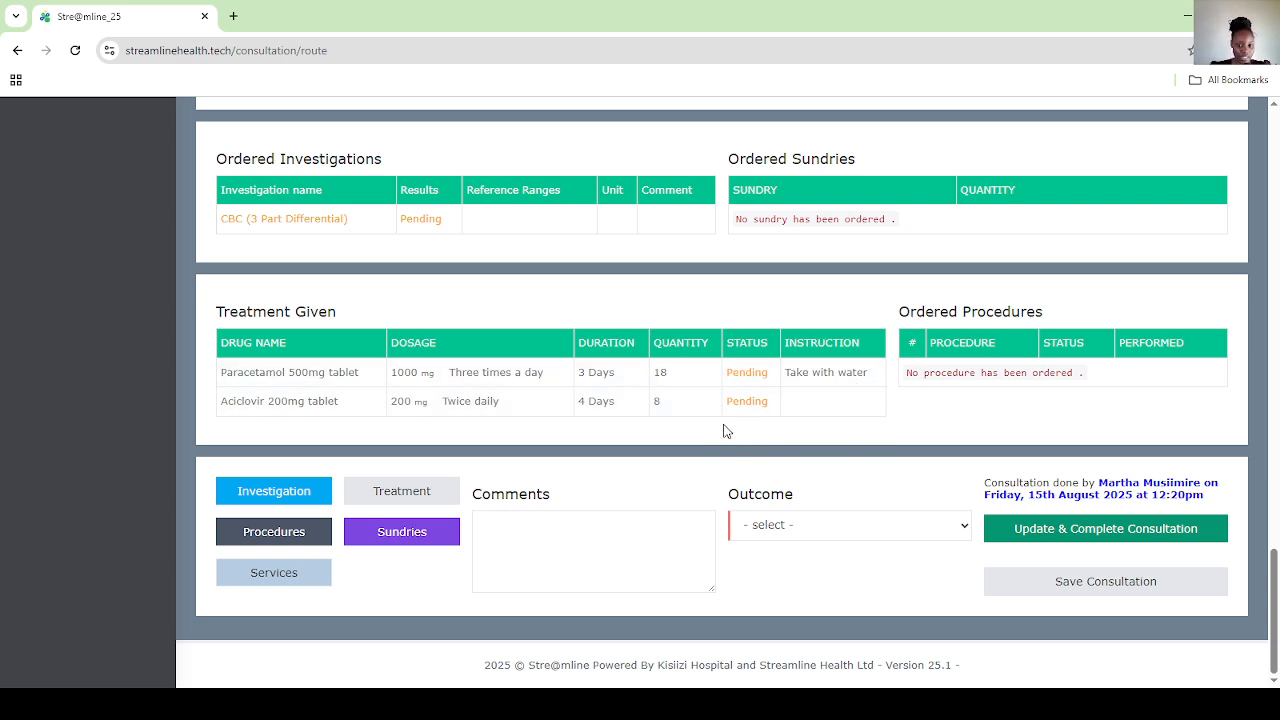
pyautogui.click(263, 545)
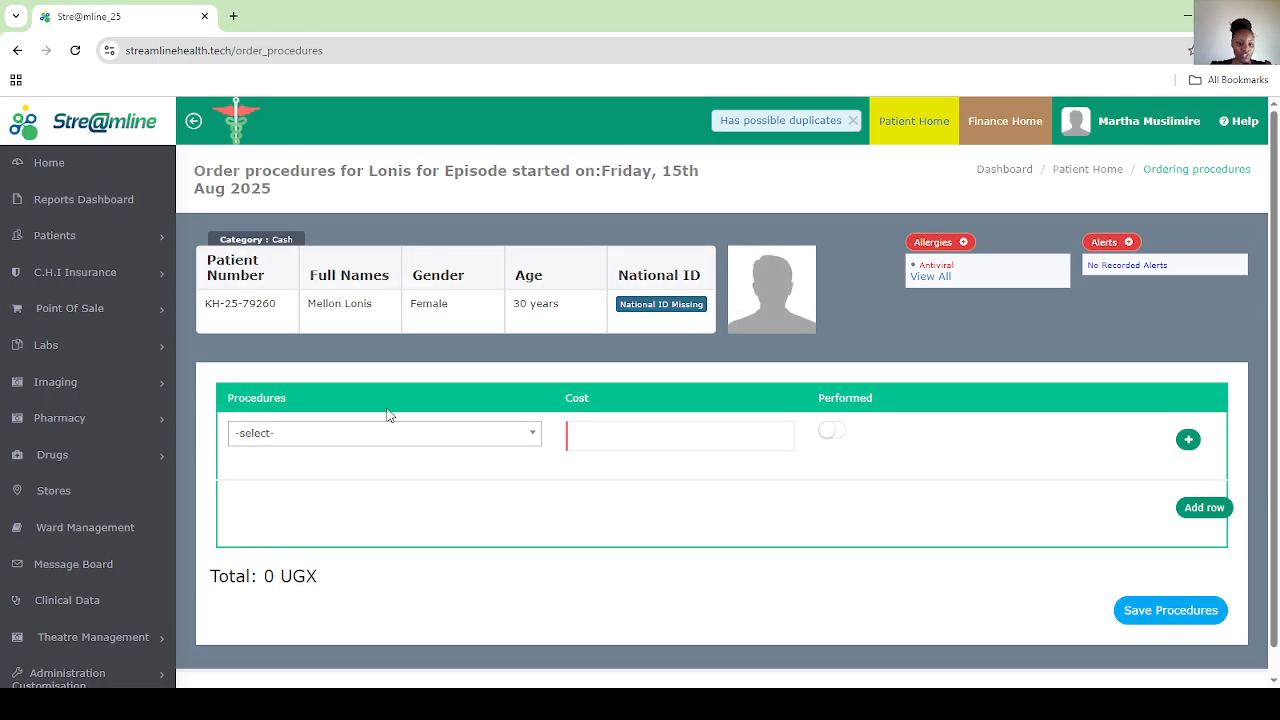
pyautogui.click(377, 436)
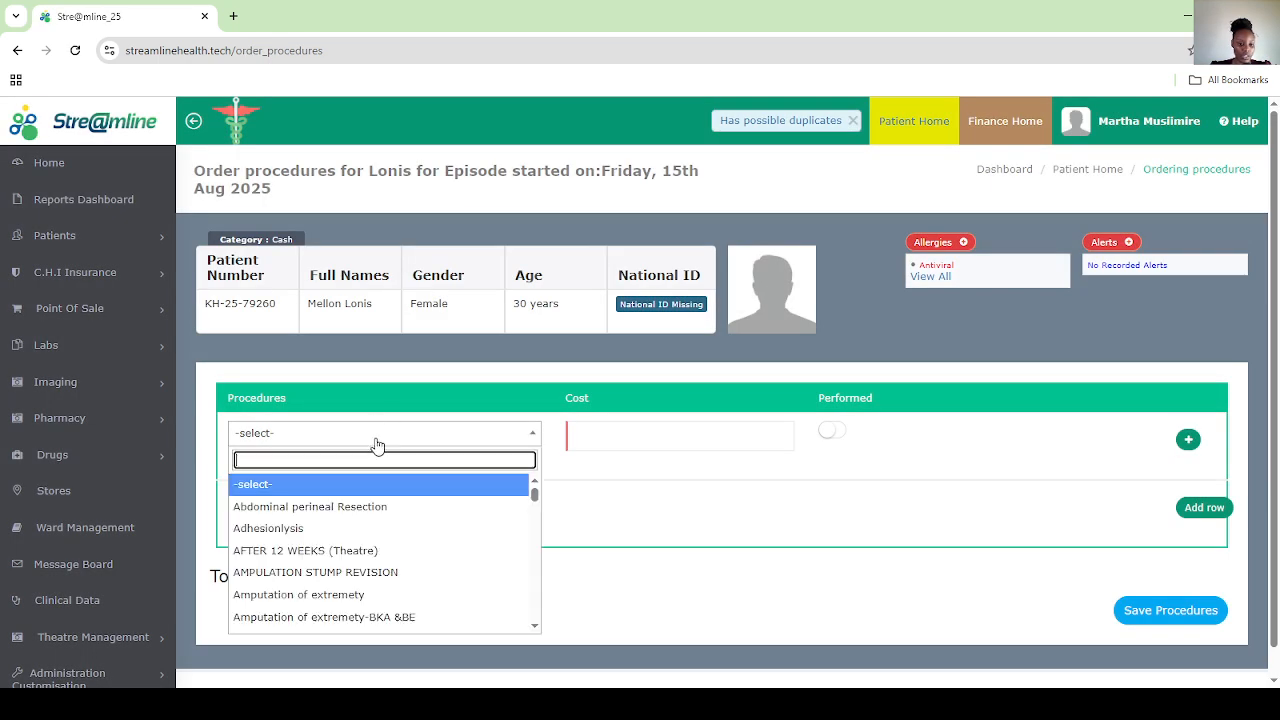
pyautogui.click(372, 508)
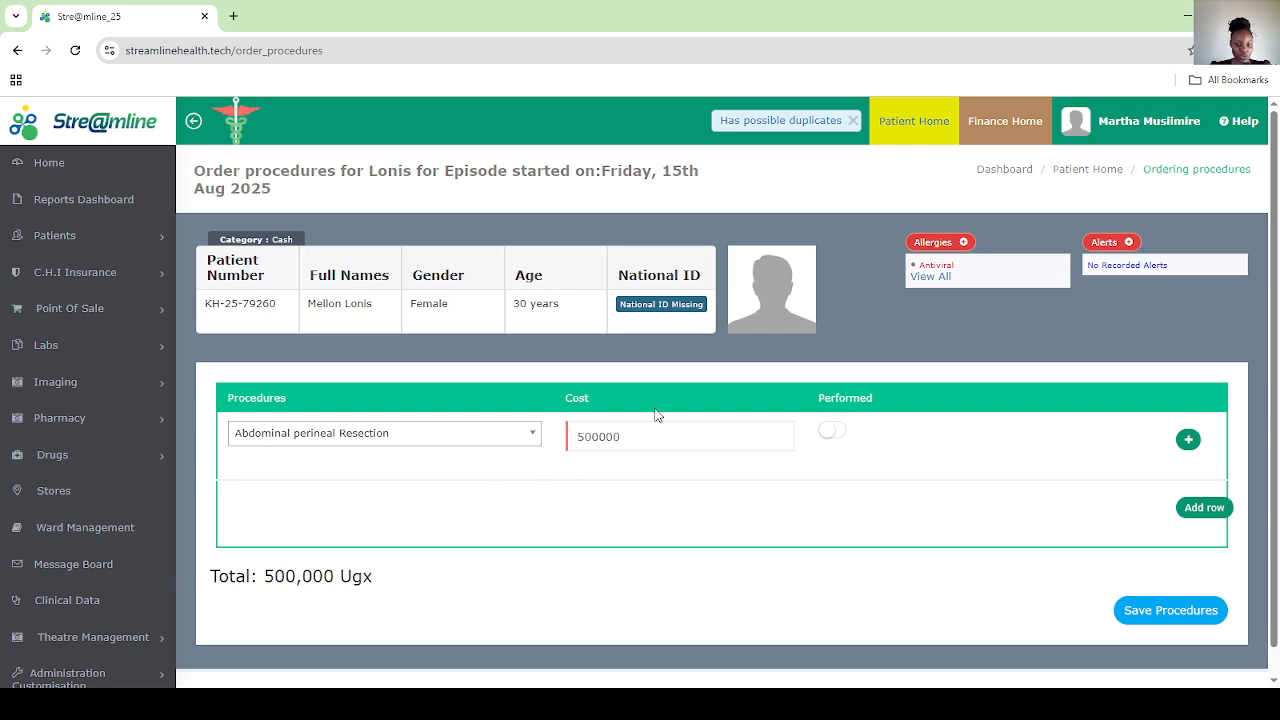
# Mark the procedure as performed by a staff member on 2025-08-15 and save the procedure order
pyautogui.click(836, 434)
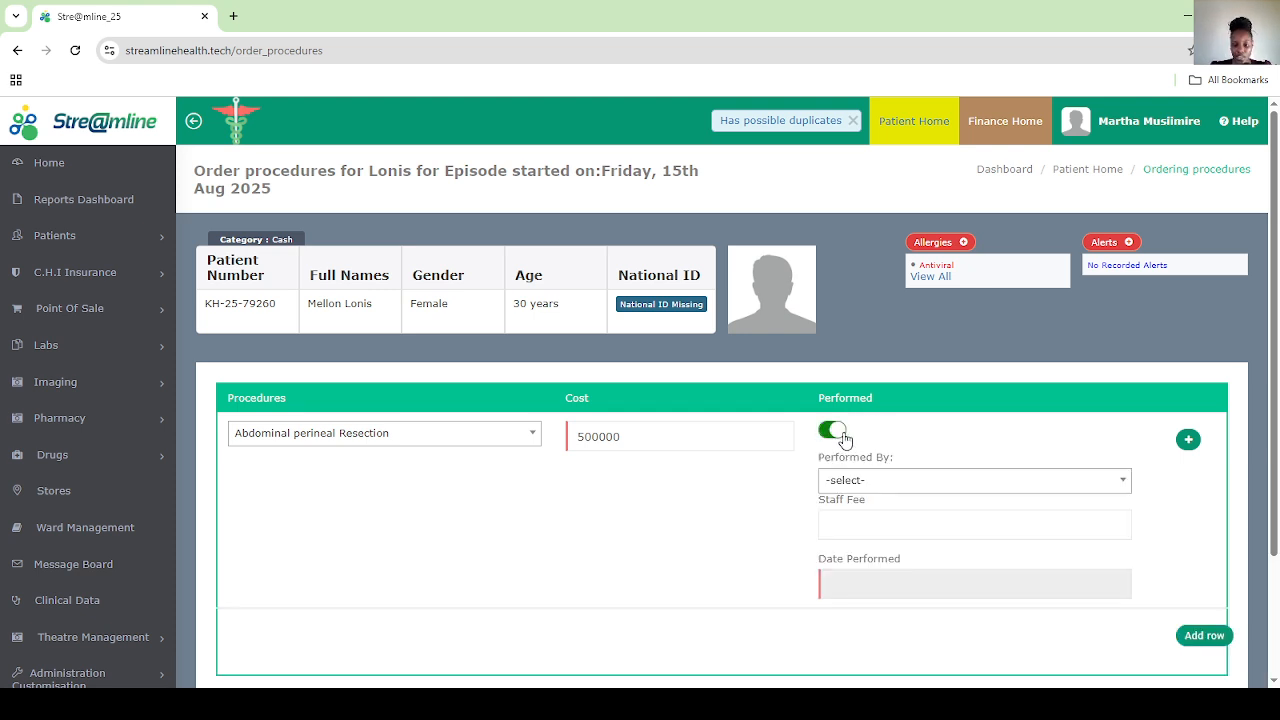
pyautogui.click(862, 481)
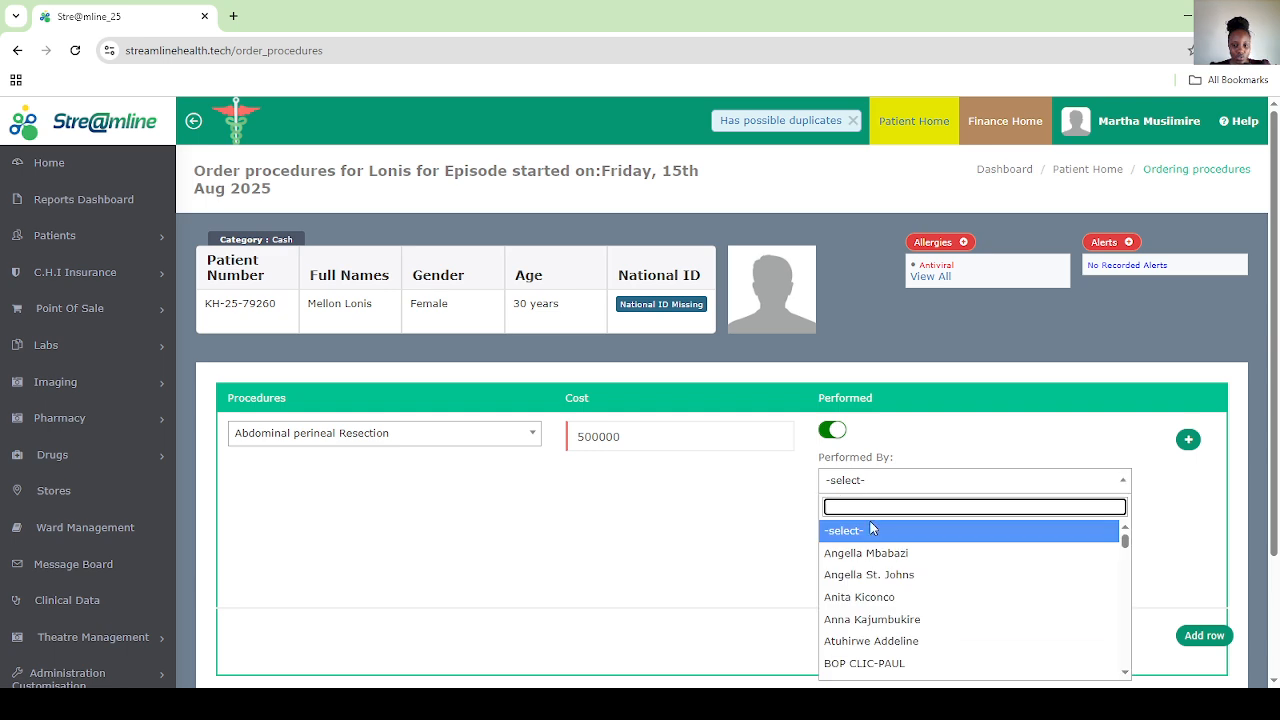
pyautogui.click(868, 553)
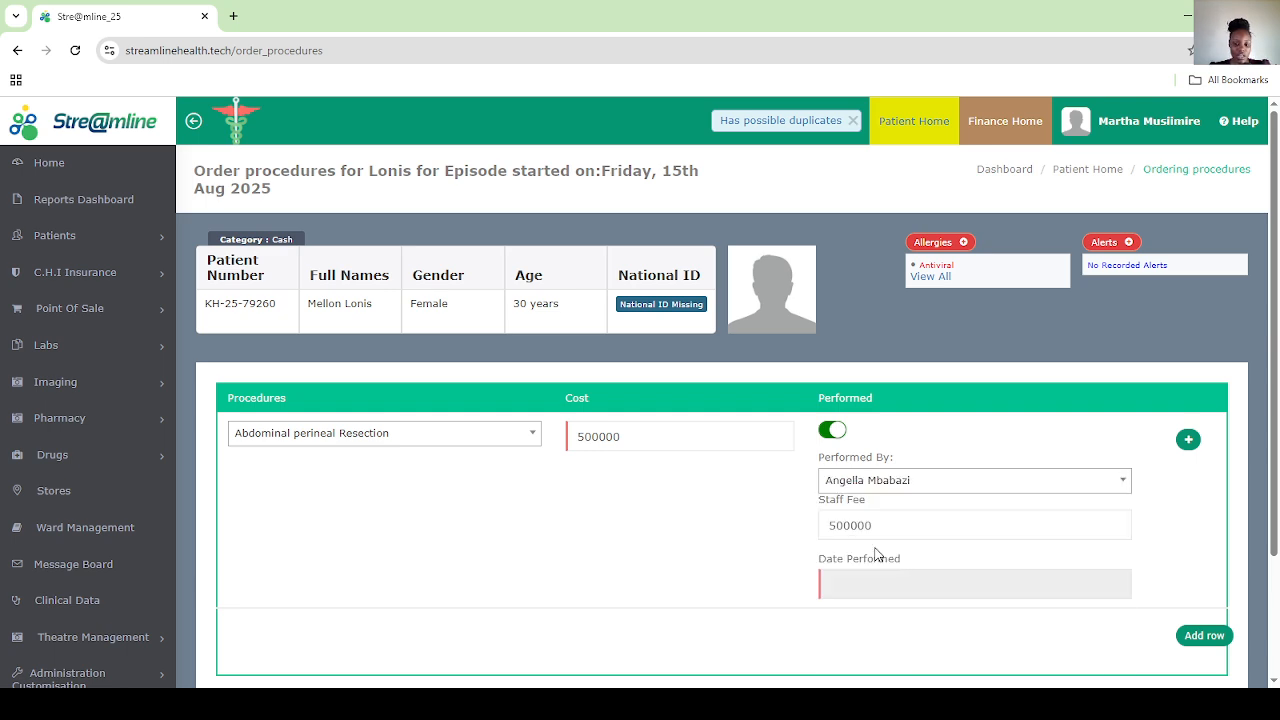
pyautogui.scroll(-1, 903, 532)
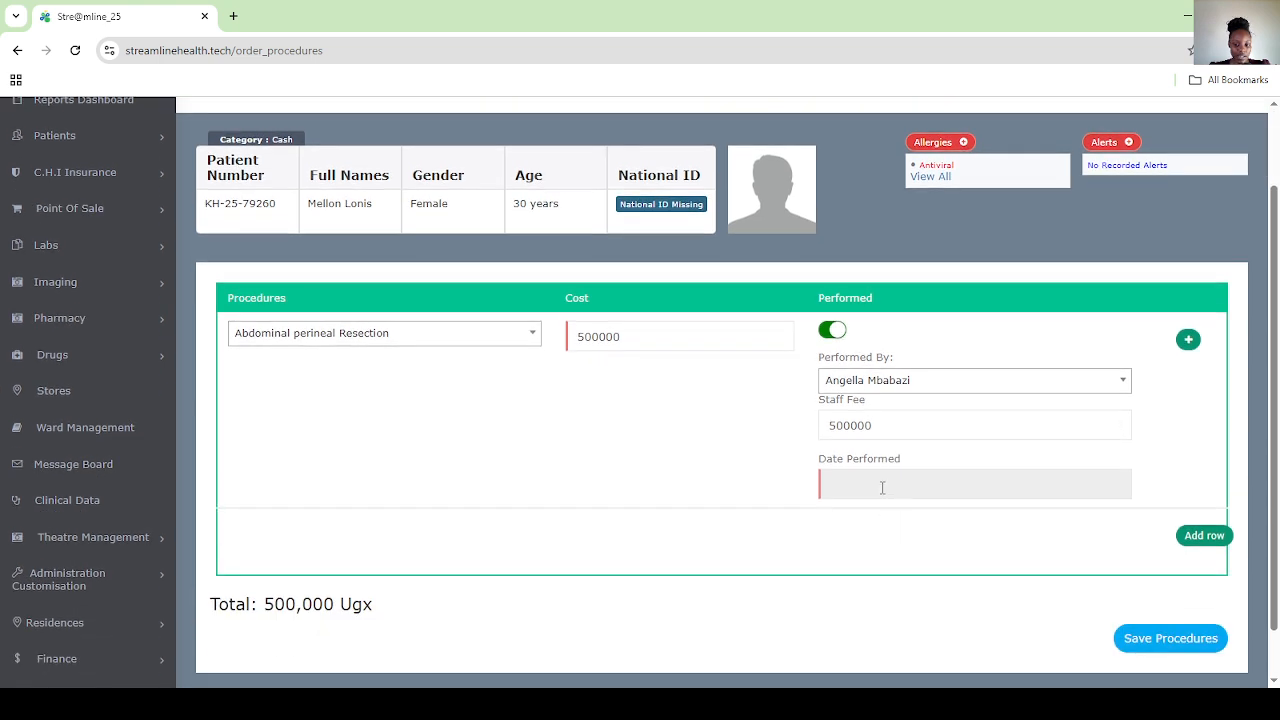
pyautogui.click(882, 487)
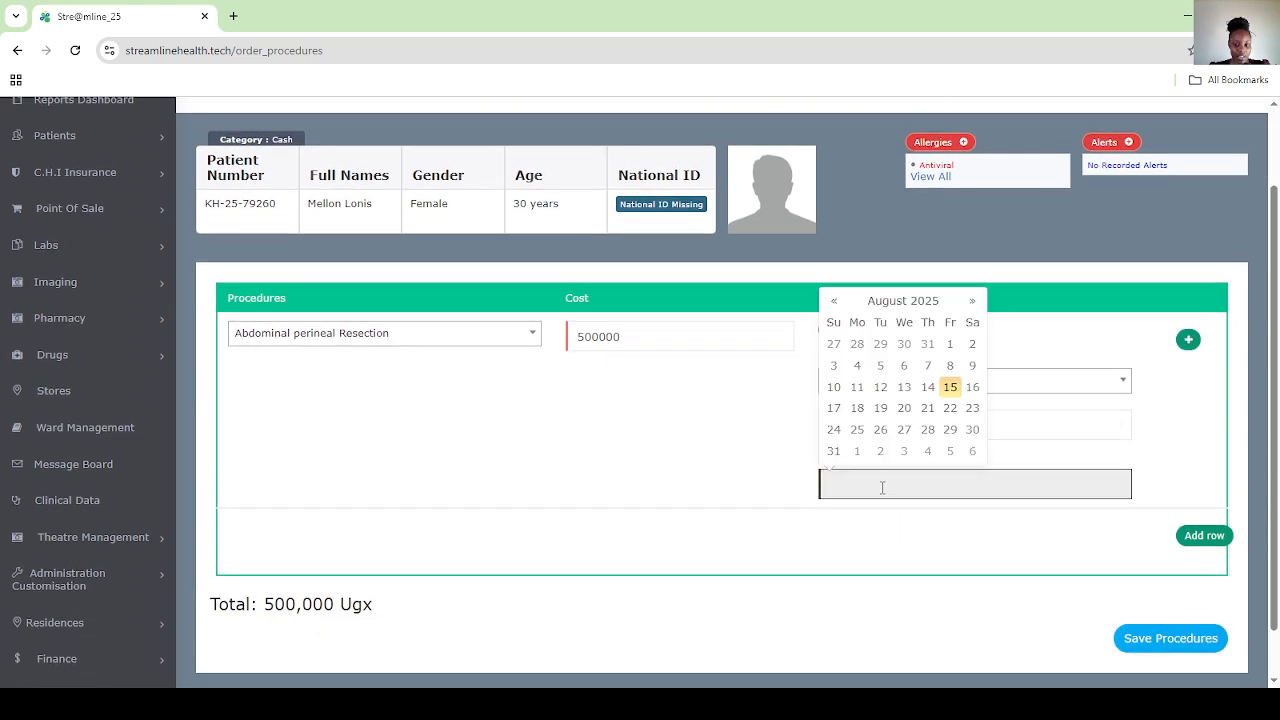
pyautogui.click(952, 387)
pyautogui.scroll(-1, 973, 583)
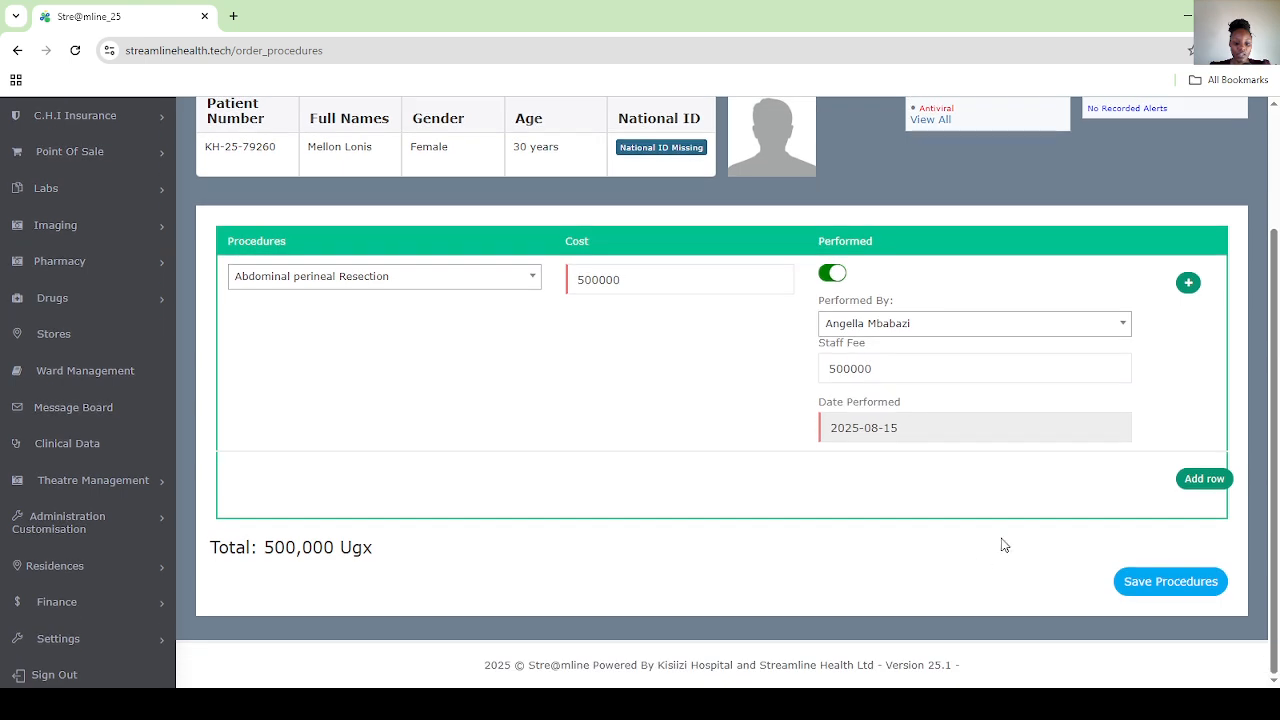
pyautogui.click(1157, 586)
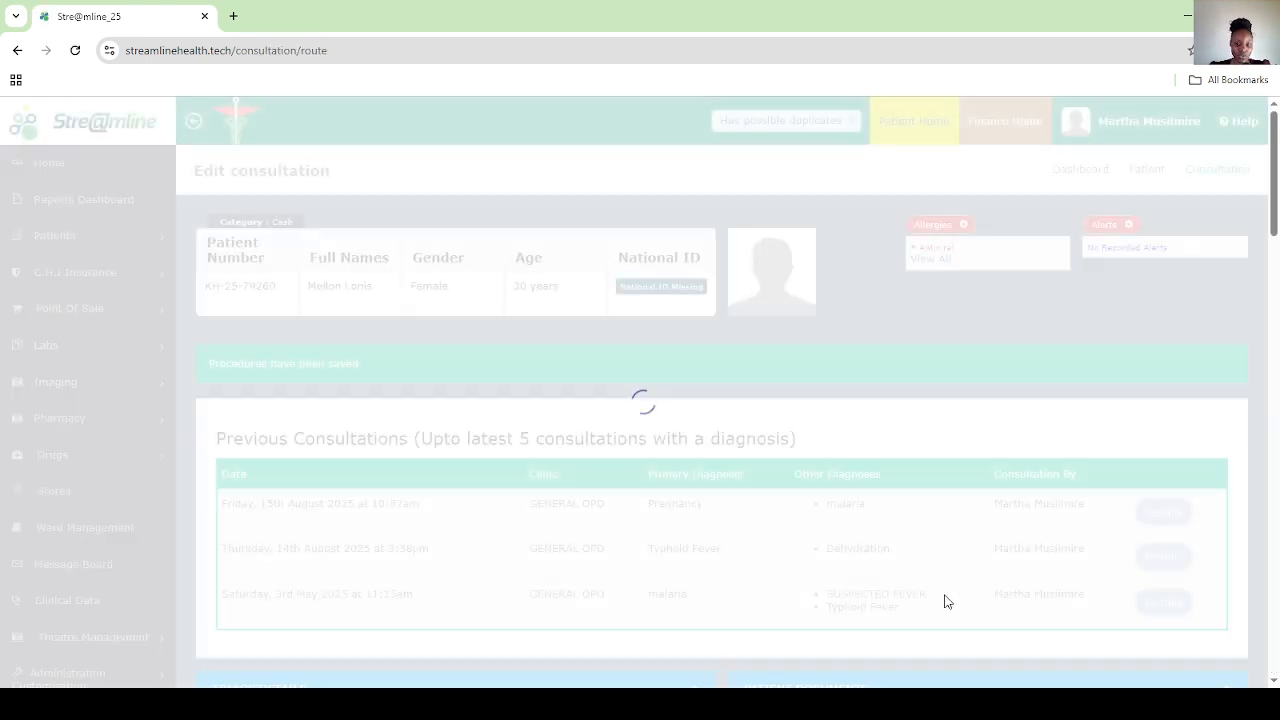
# Set the outcome of the consultation to Discharged
pyautogui.scroll(-3, 931, 563)
pyautogui.scroll(-20, 935, 564)
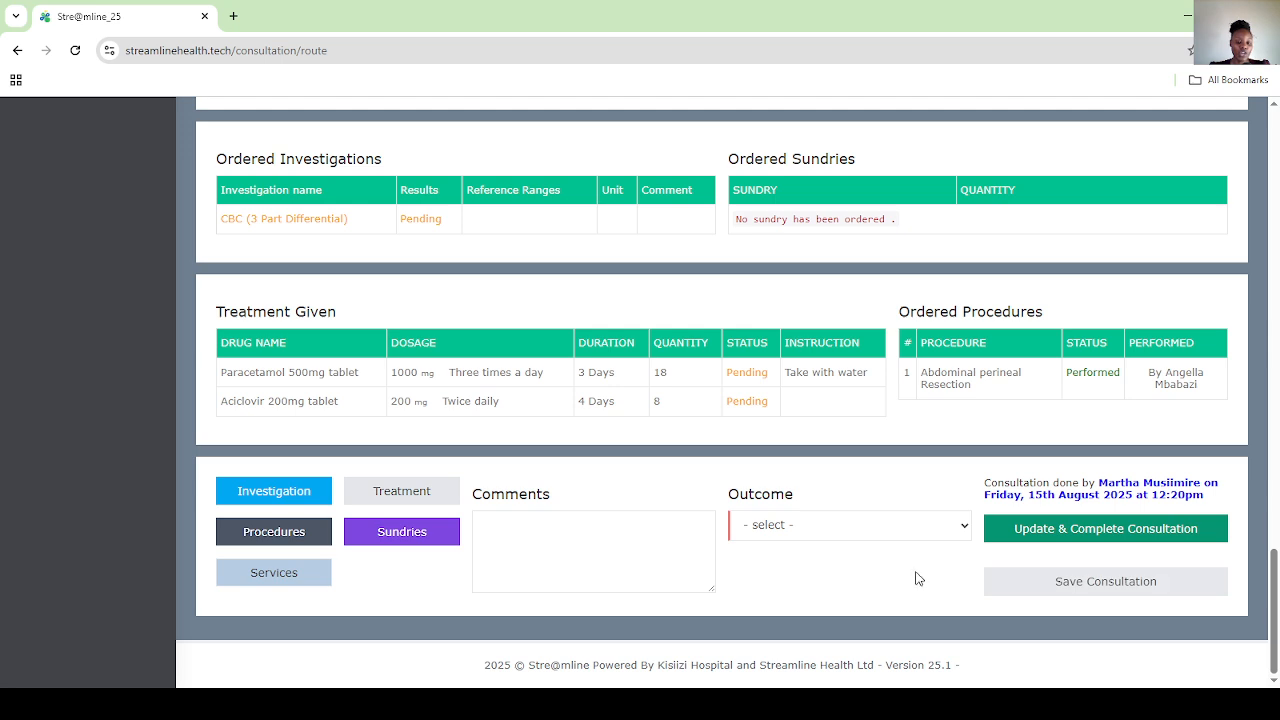
pyautogui.click(849, 535)
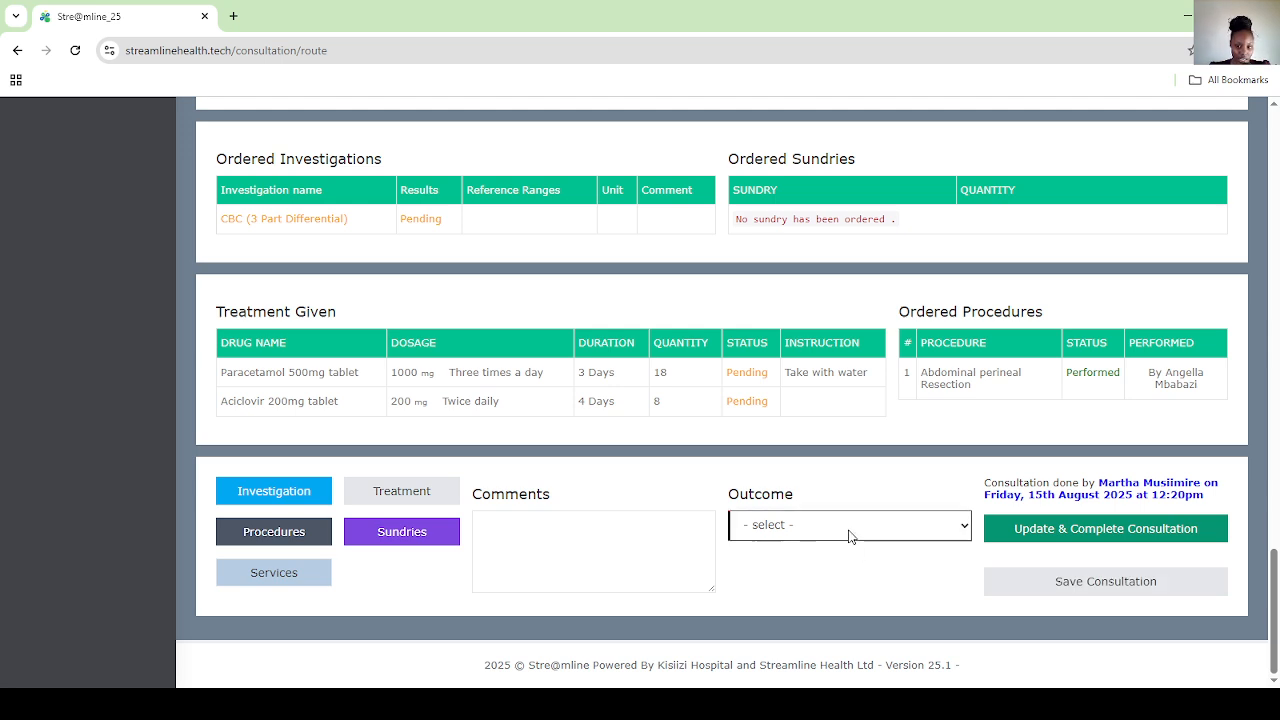
pyautogui.click(808, 371)
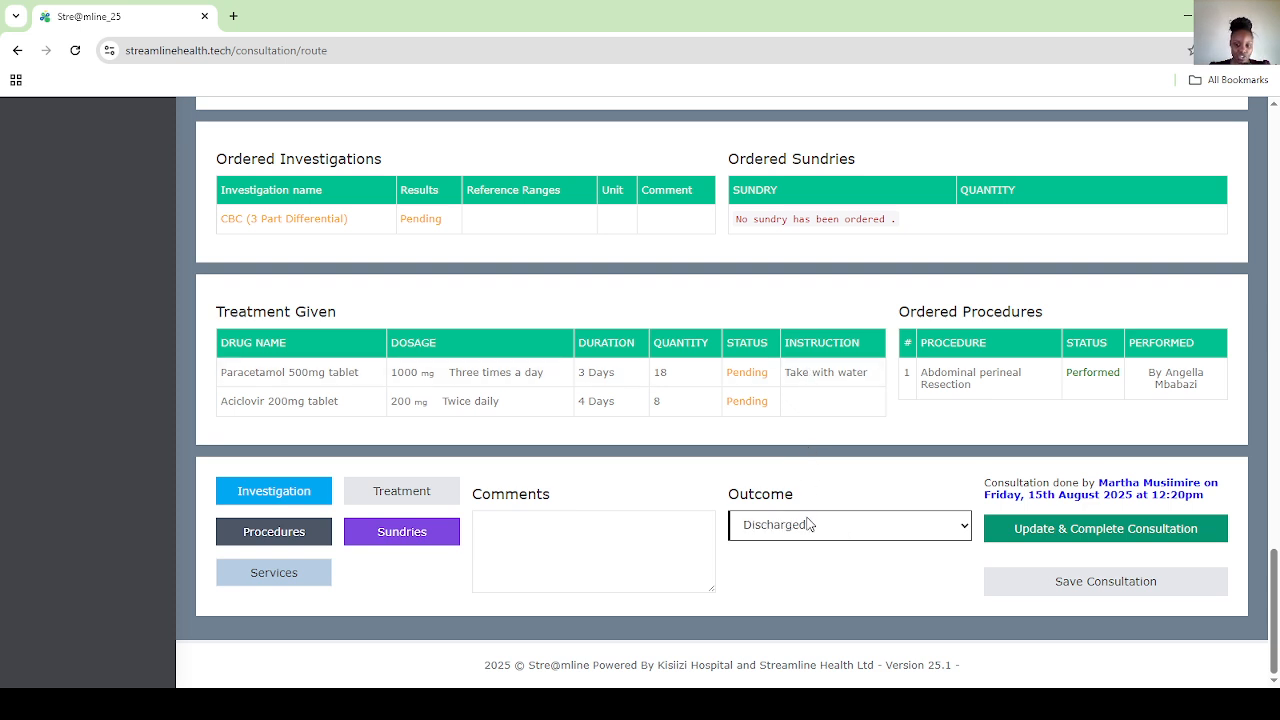
# Try the outcomes Home with Followup and Admitted, and switch the outcome back to Discharged
pyautogui.click(825, 376)
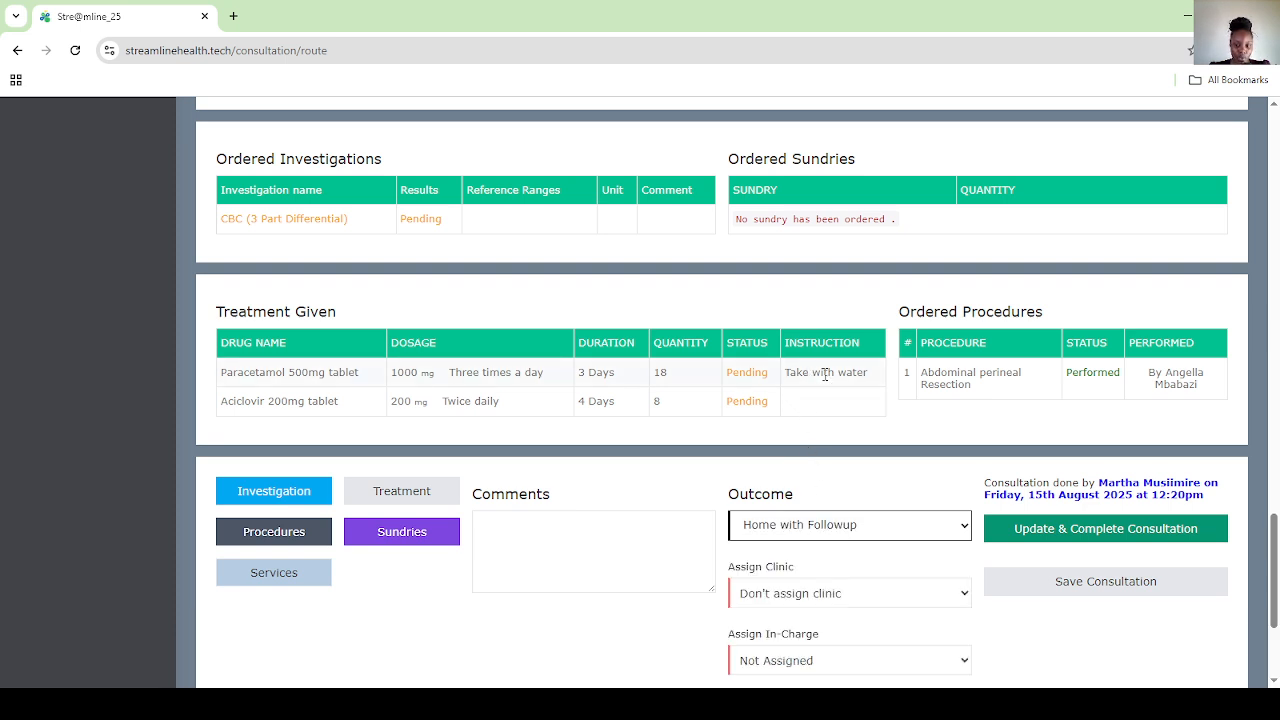
pyautogui.scroll(-2, 820, 553)
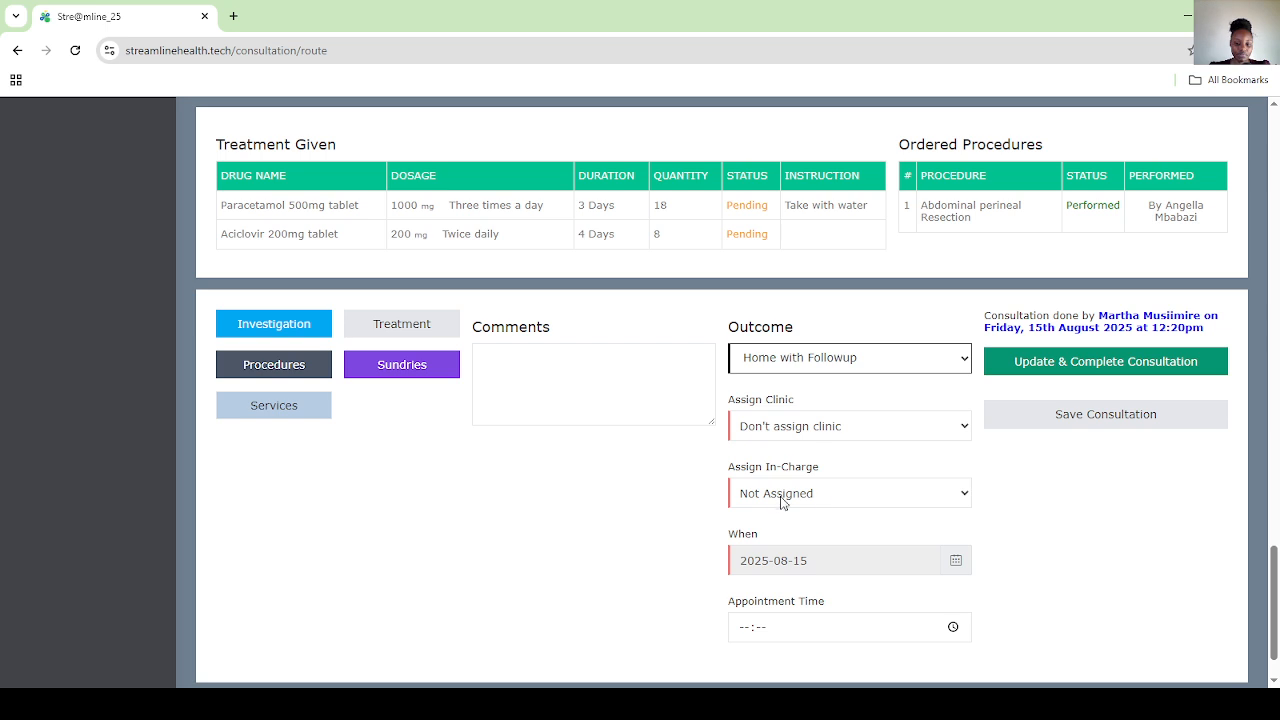
pyautogui.scroll(-1, 815, 512)
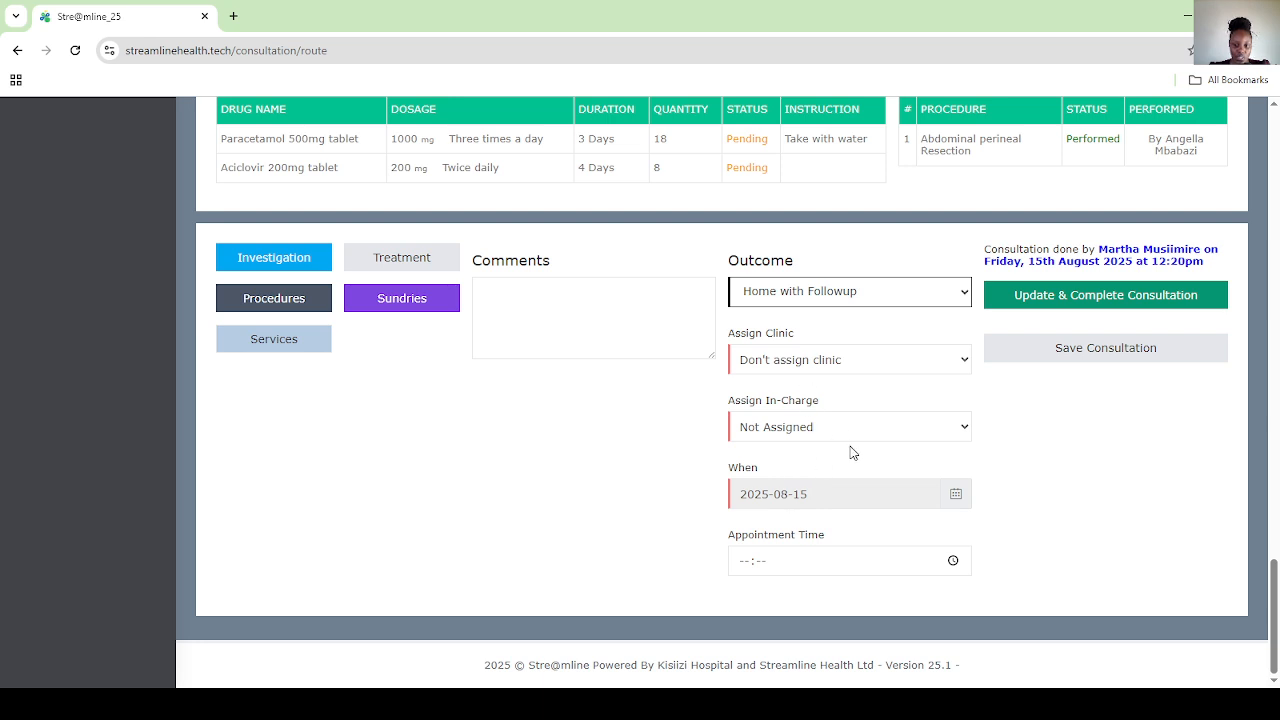
pyautogui.click(793, 345)
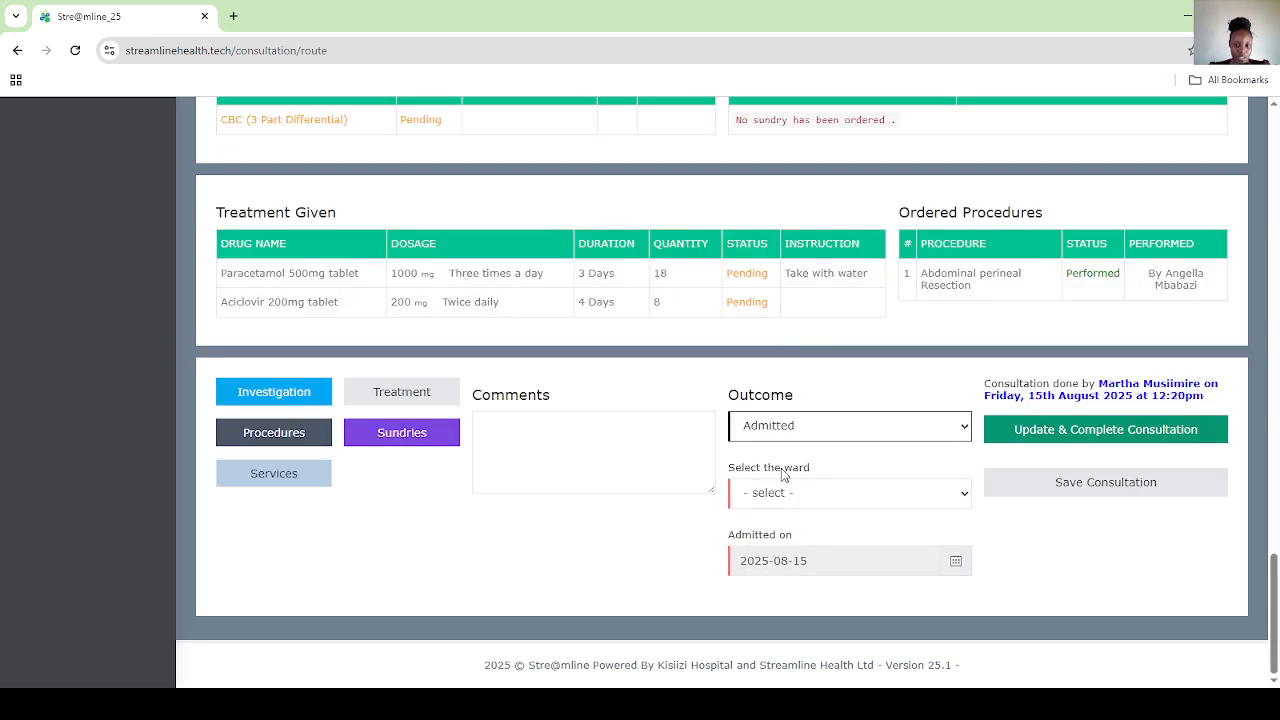
pyautogui.click(796, 503)
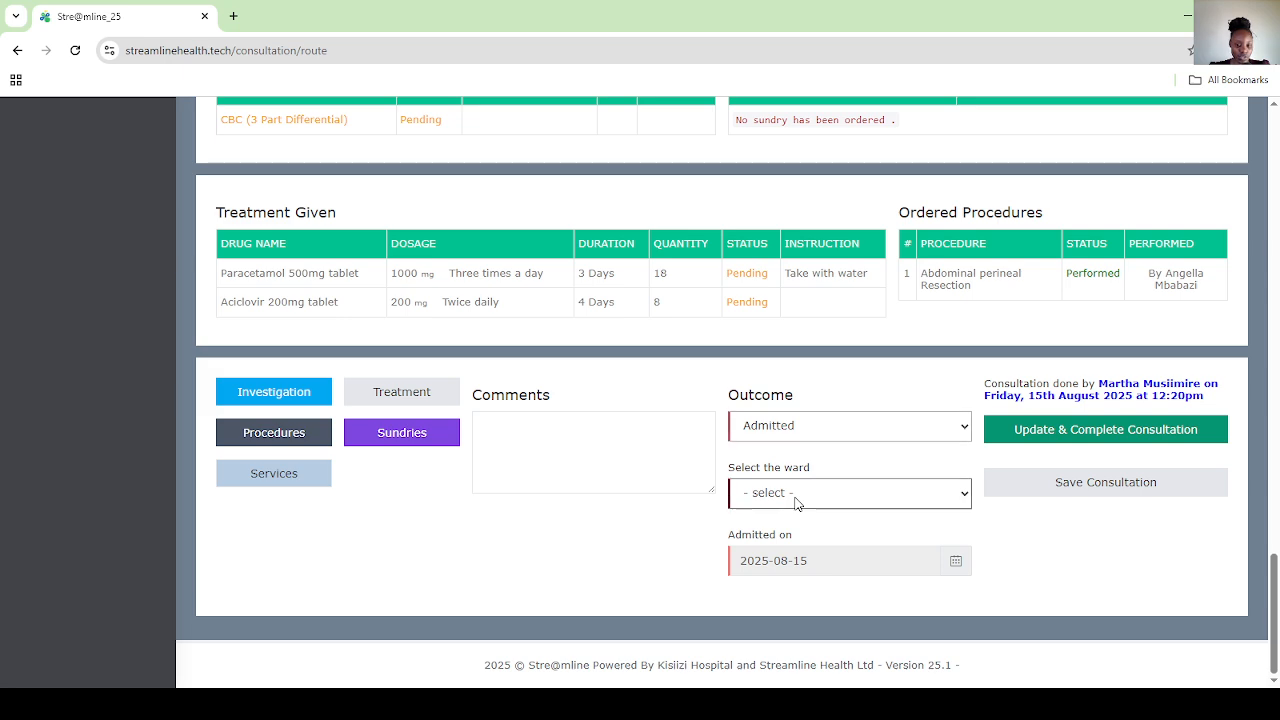
pyautogui.click(803, 430)
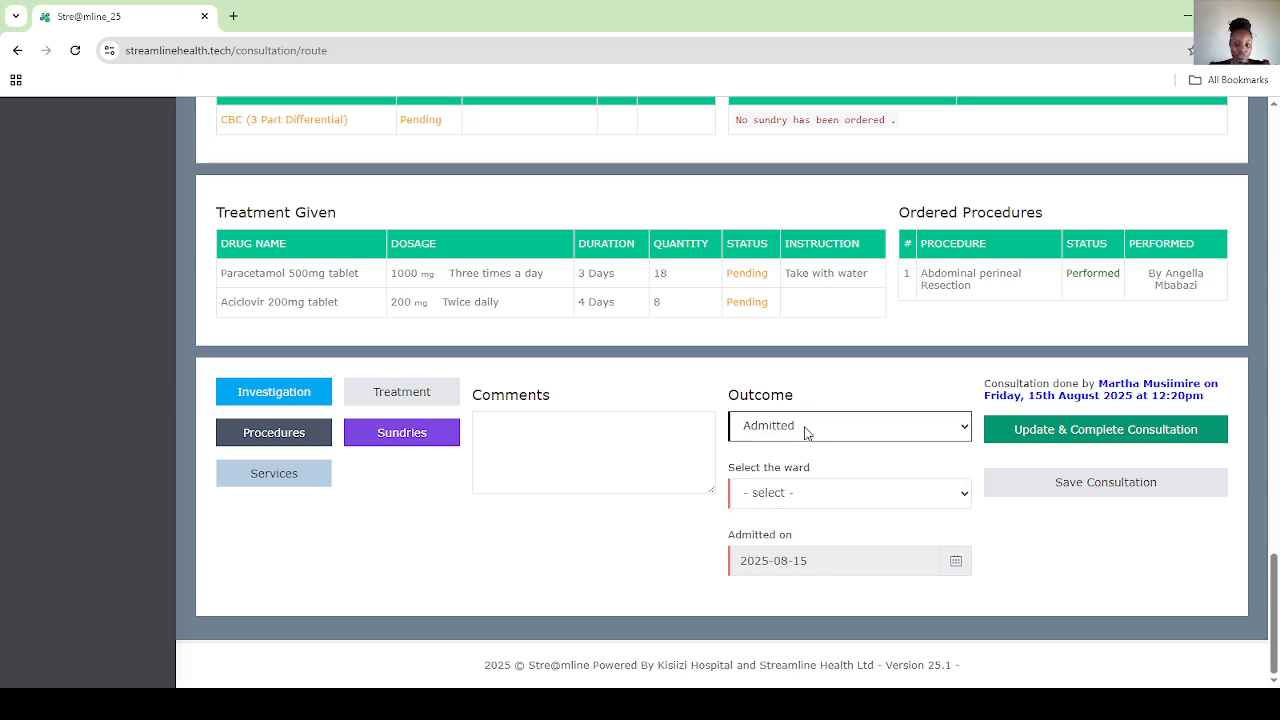
pyautogui.press('Down')
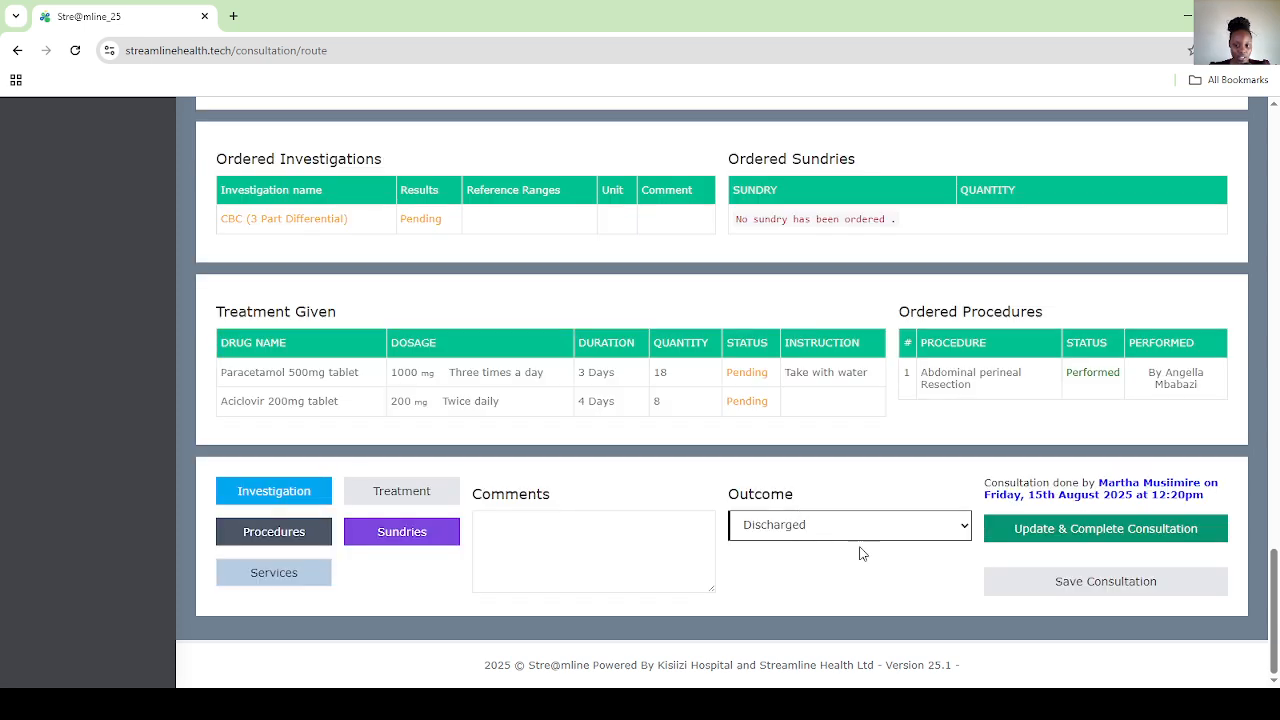
# Update and complete the consultation, choosing Typhoid Fever as the confirmed primary diagnosis
pyautogui.click(1037, 537)
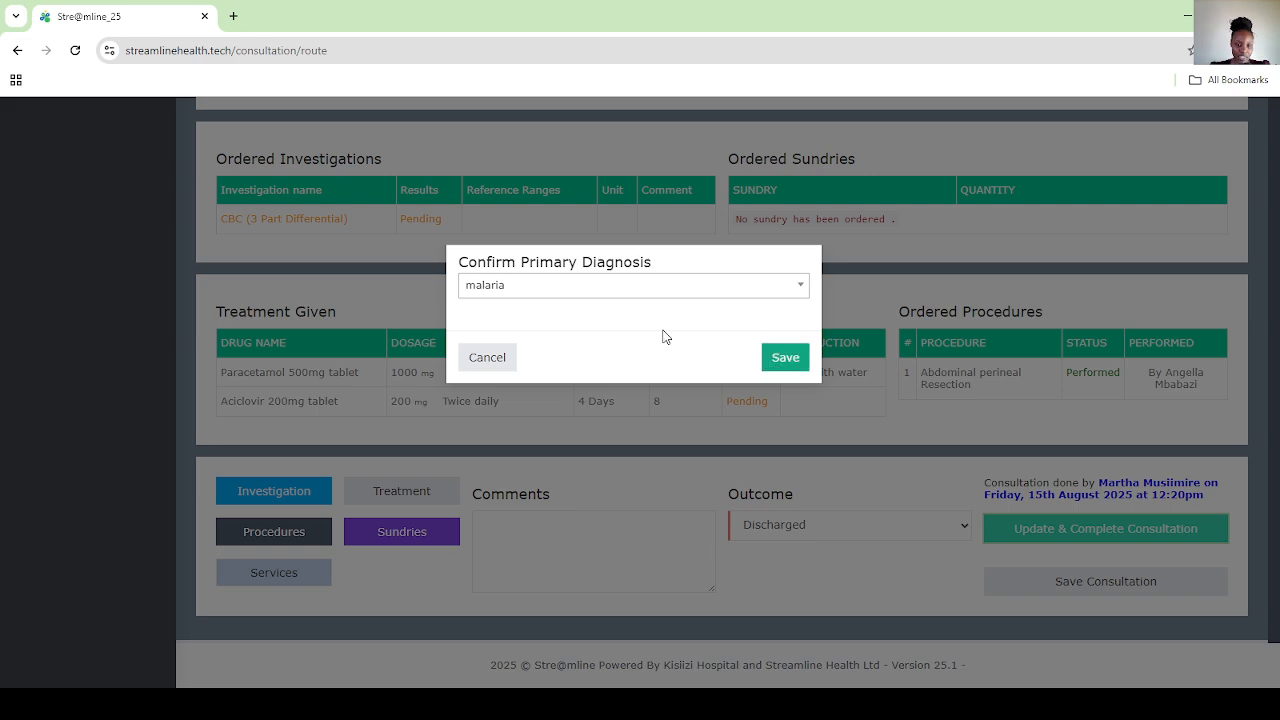
pyautogui.click(636, 290)
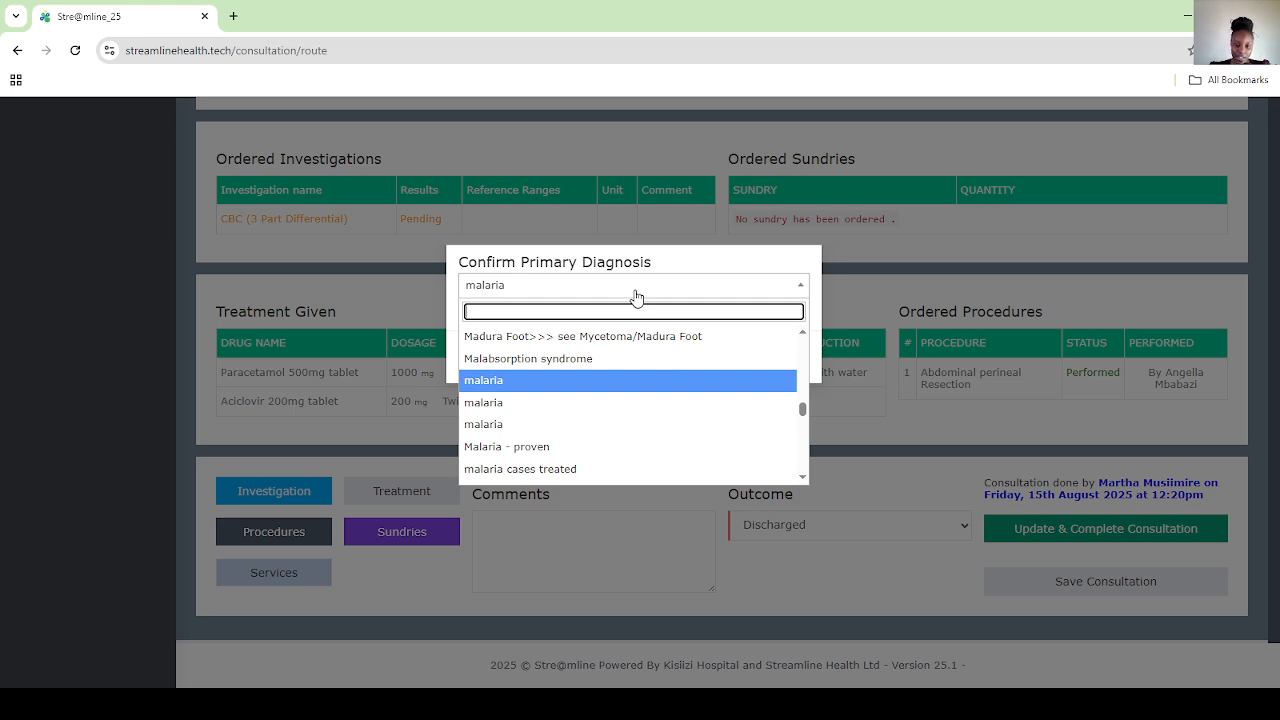
pyautogui.scroll(-2, 571, 454)
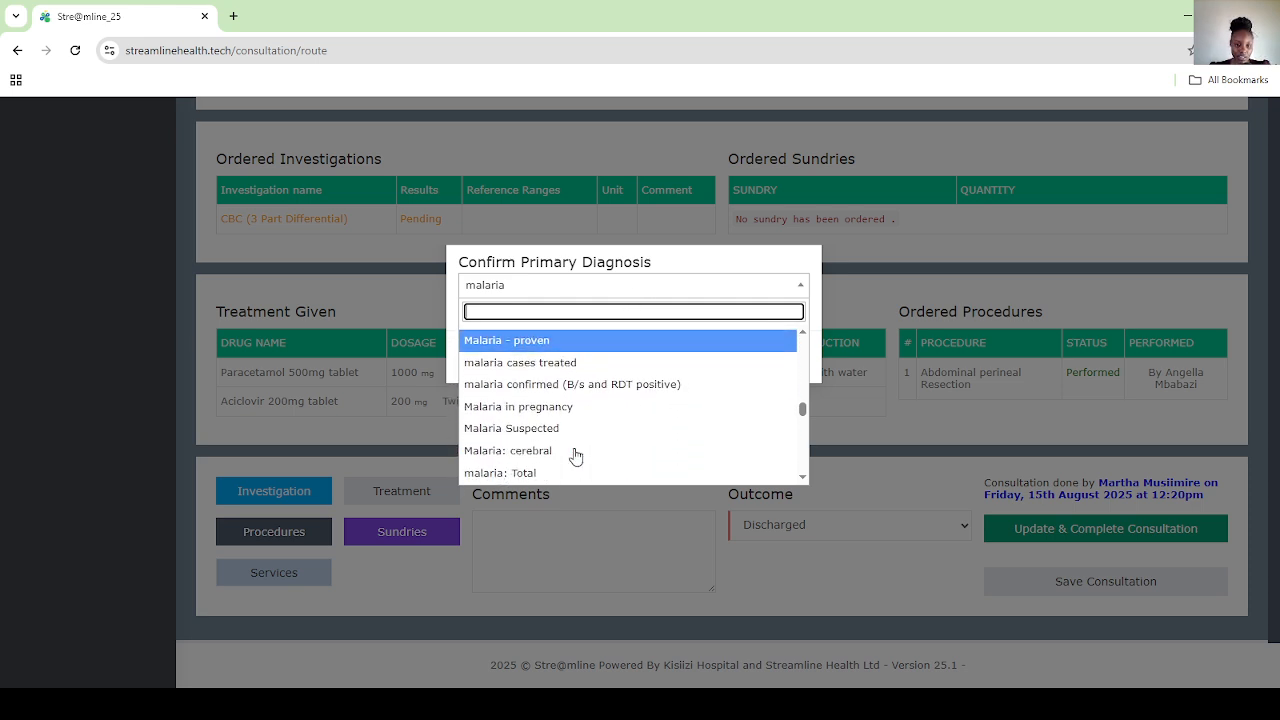
pyautogui.scroll(-5, 575, 456)
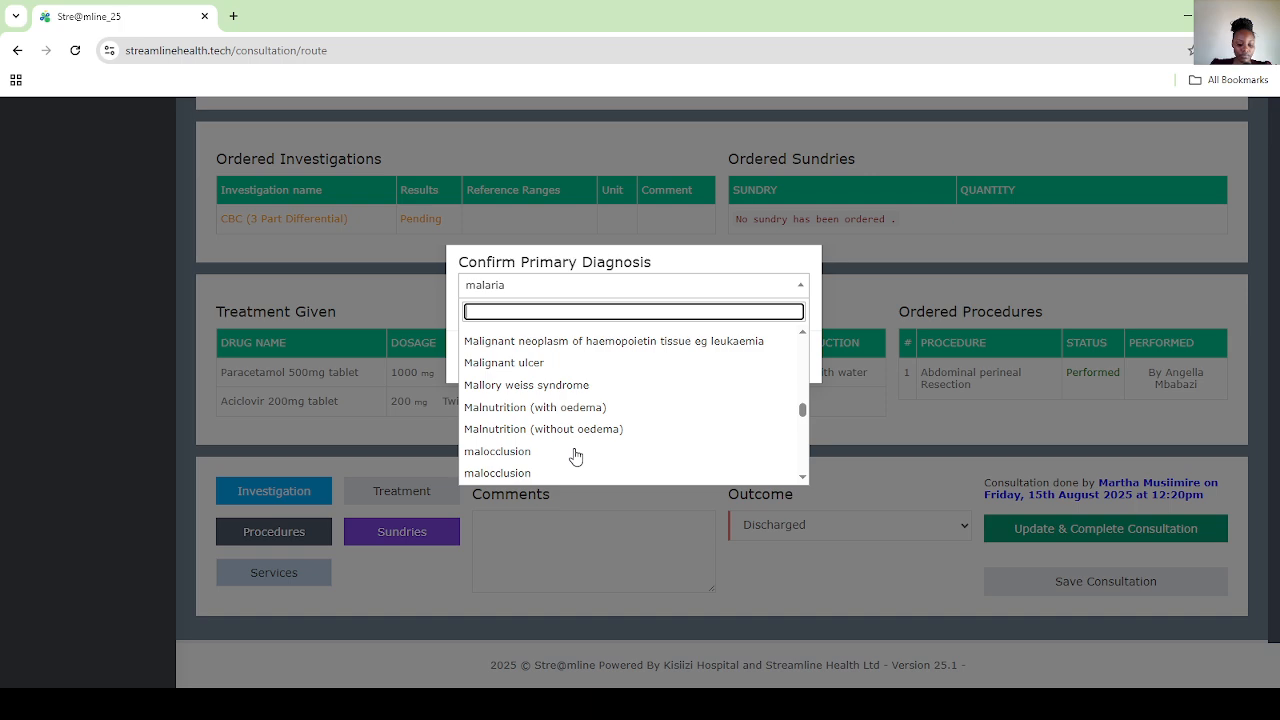
pyautogui.write('typh')
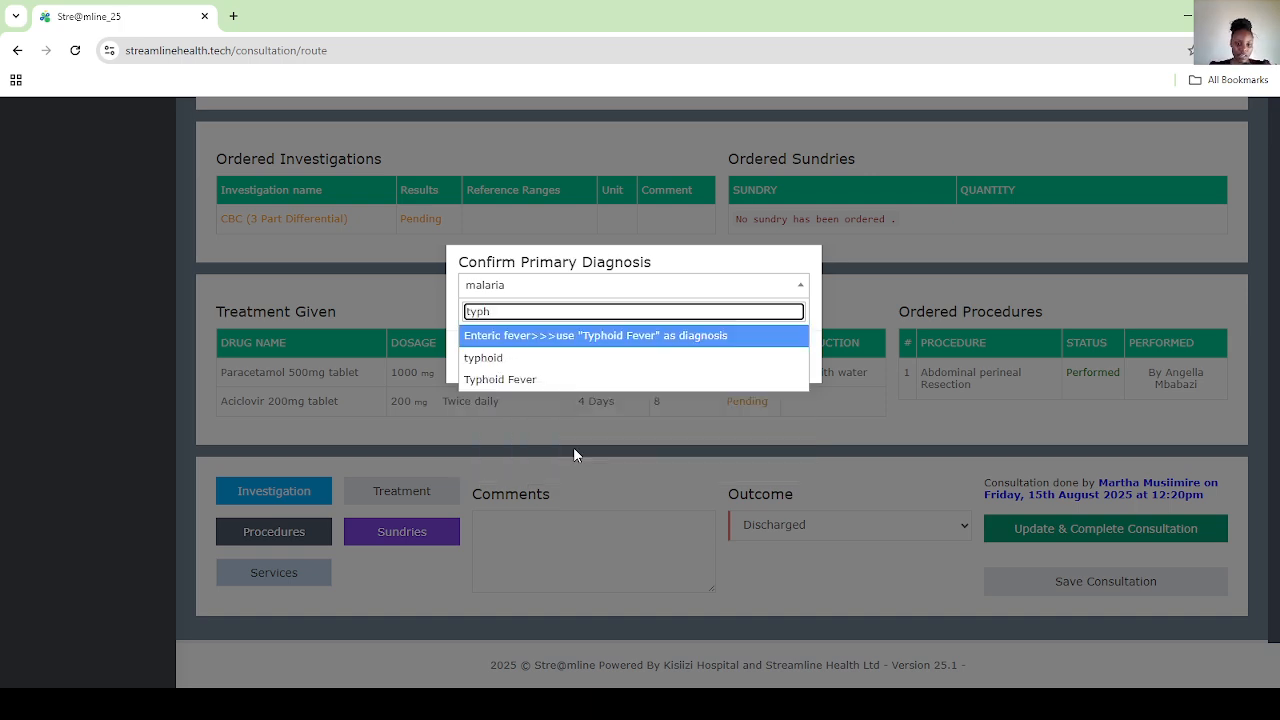
pyautogui.click(499, 380)
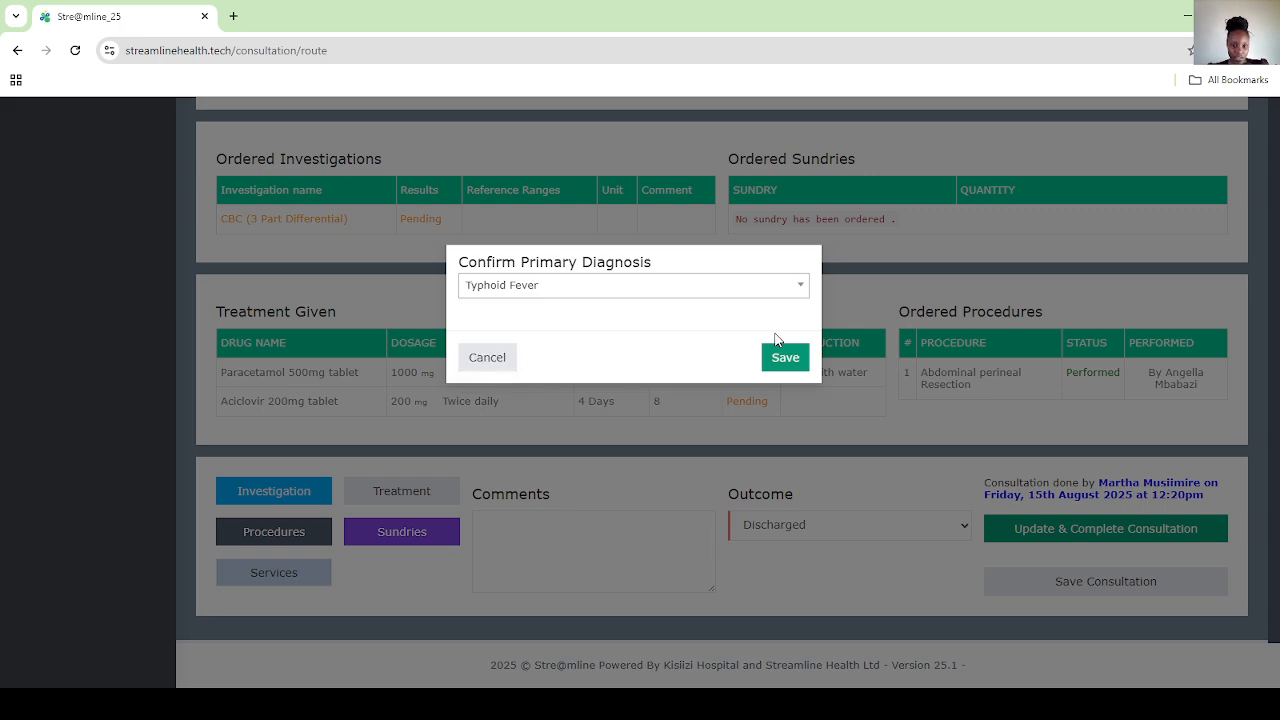
pyautogui.click(796, 364)
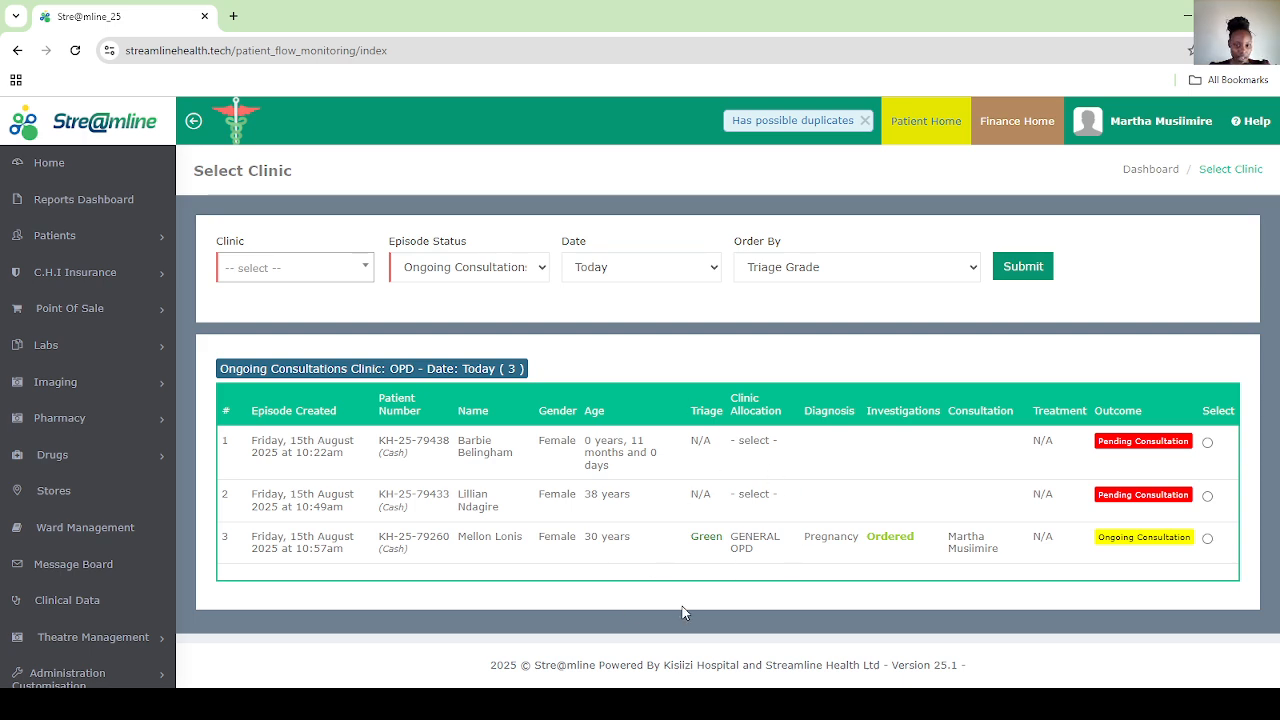
# List the OPD clinic's completed consultations and review the patient's entry
pyautogui.click(313, 277)
pyautogui.click(300, 322)
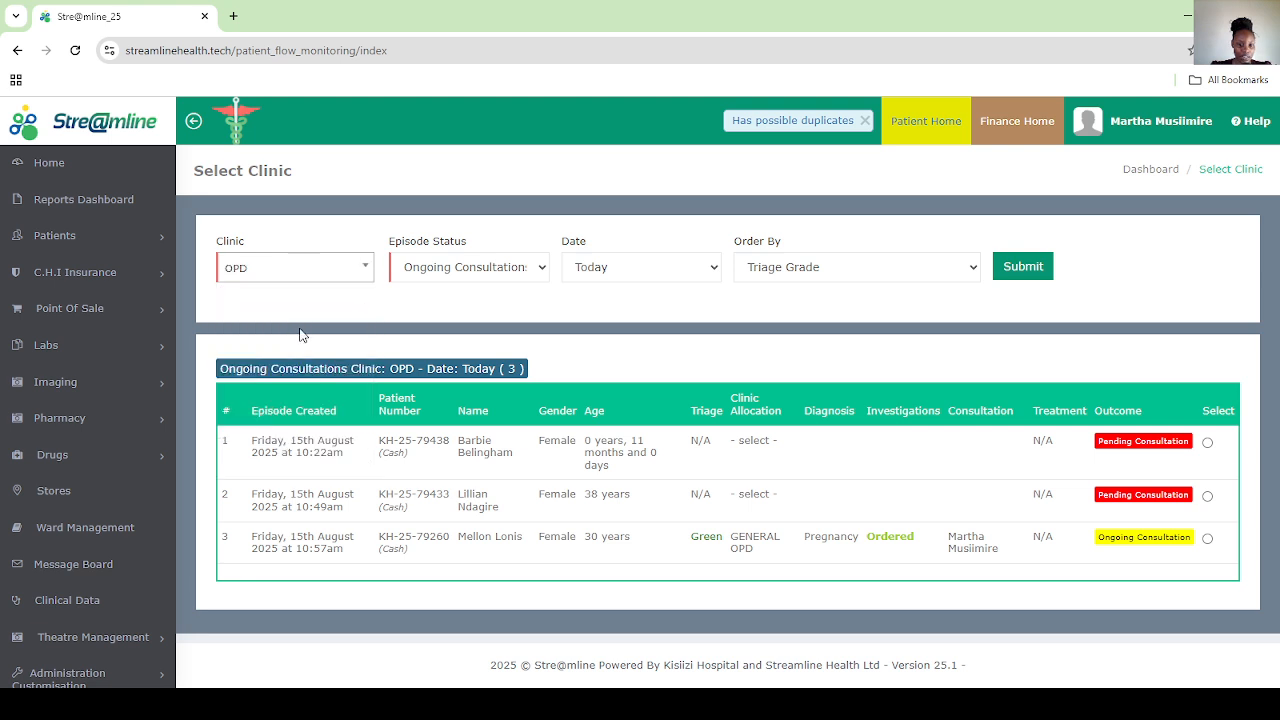
pyautogui.click(467, 272)
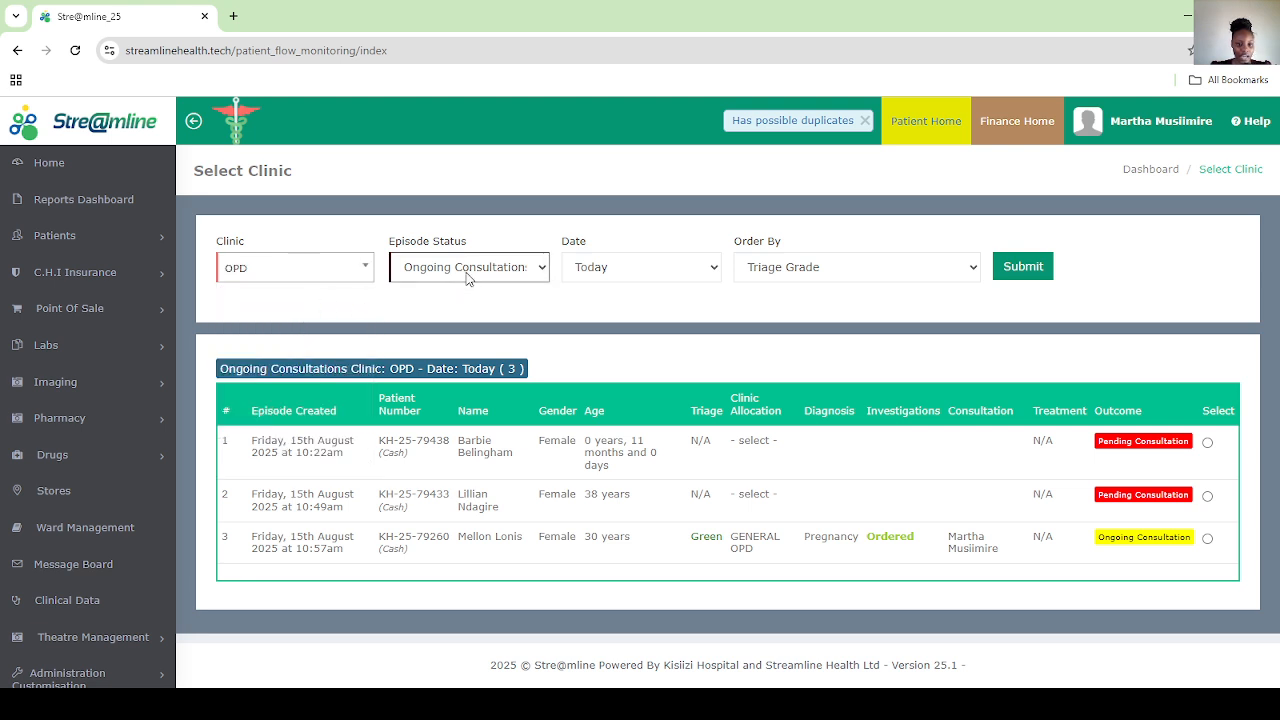
pyautogui.click(468, 338)
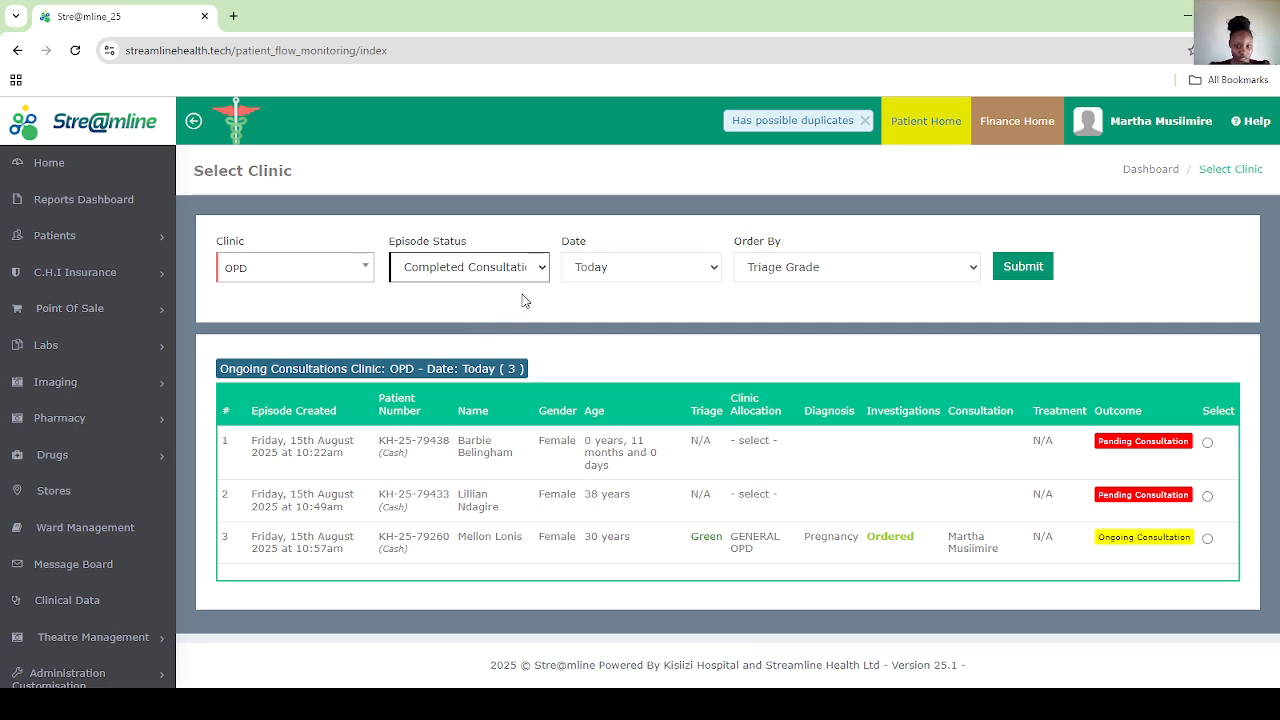
pyautogui.click(1027, 270)
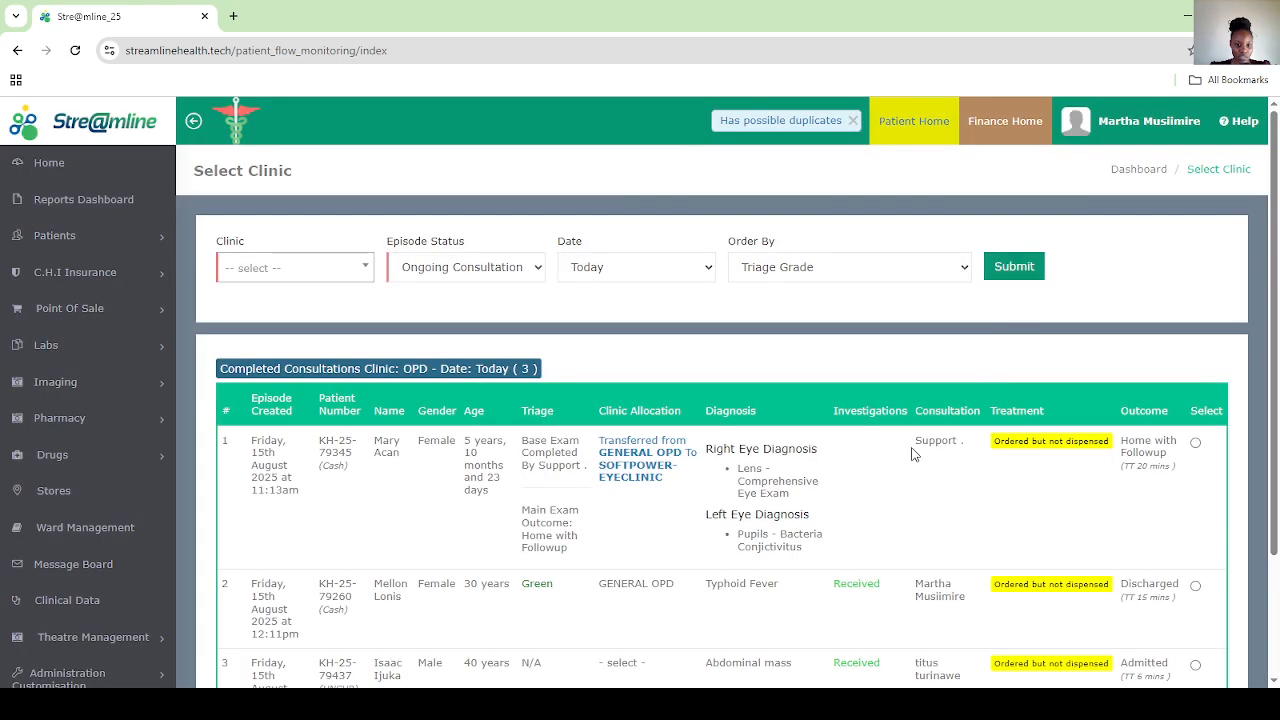
pyautogui.scroll(-3, 911, 449)
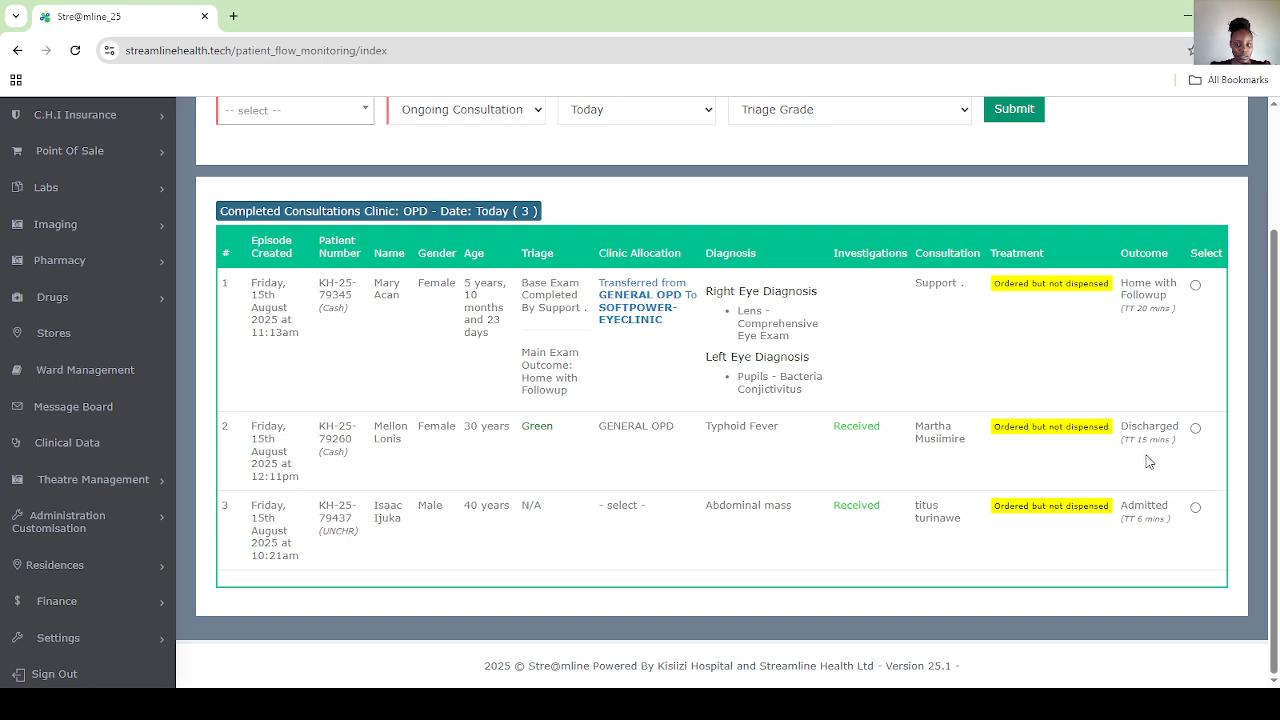
pyautogui.scroll(1, 1148, 461)
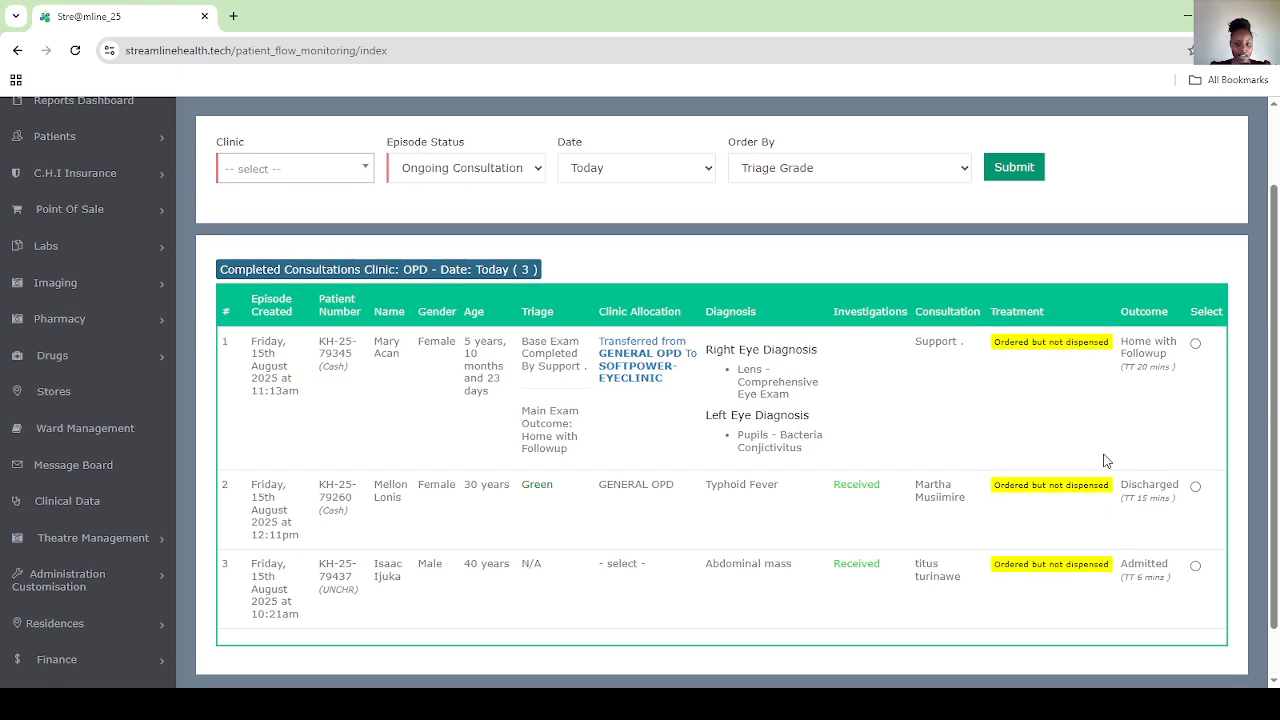